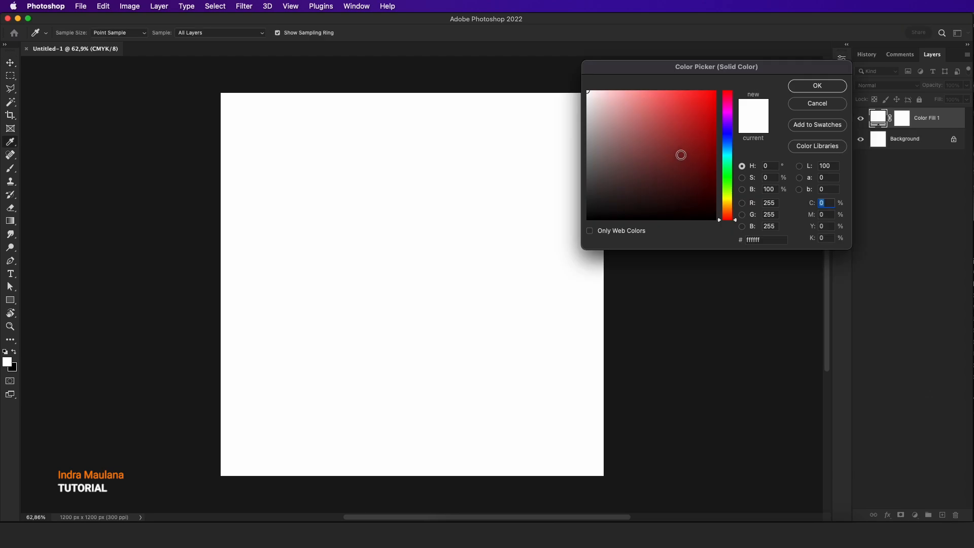
- Set the new solid color fill layer to black (#000000) and accept it
left_click_drag(665, 141, 539, 277)
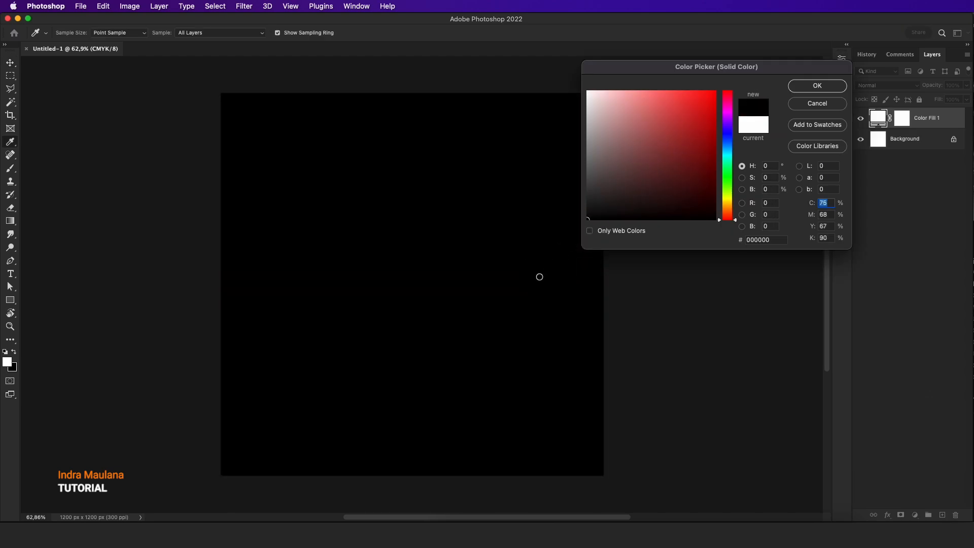
left_click(817, 86)
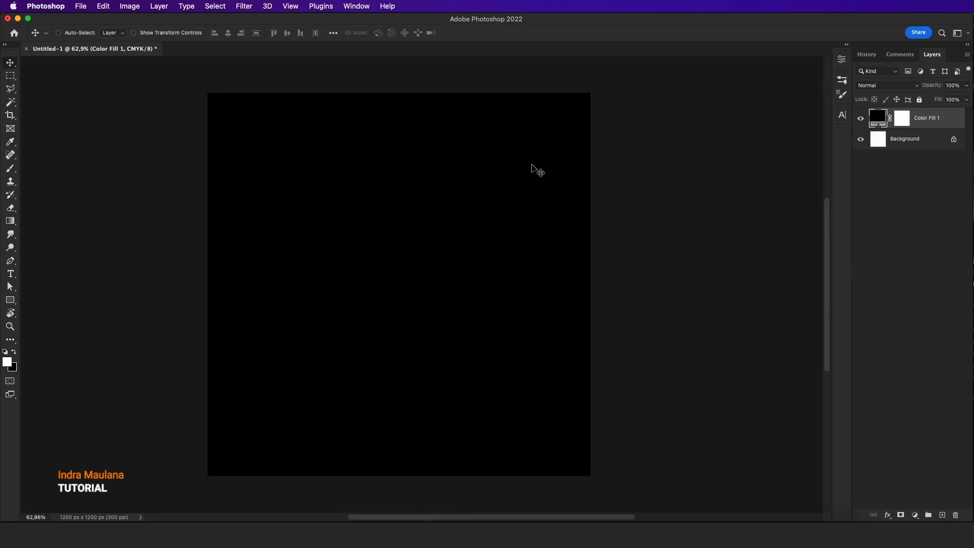
- Set the foreground color to a bright cyan blue, #00d2ff
left_click(11, 364)
left_click_drag(724, 142, 735, 155)
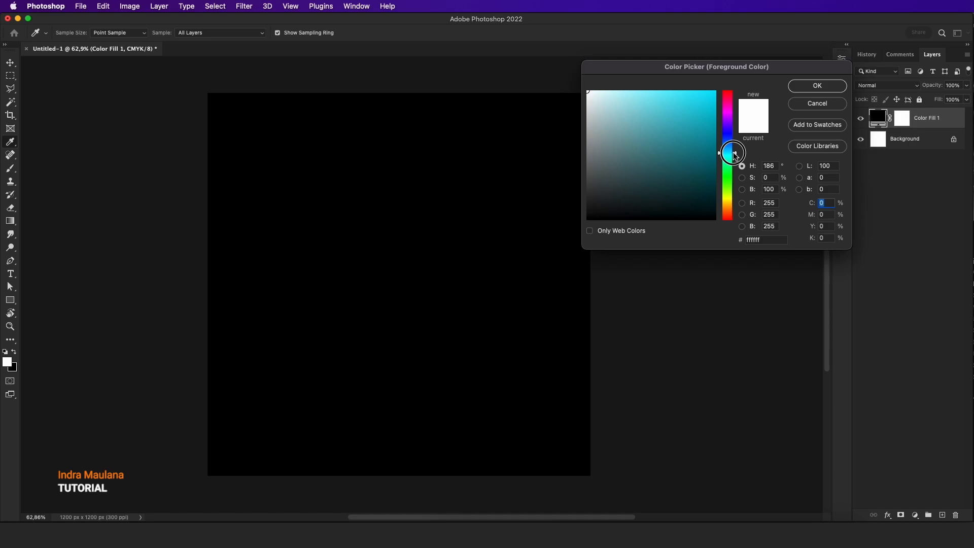
left_click_drag(699, 110, 742, 71)
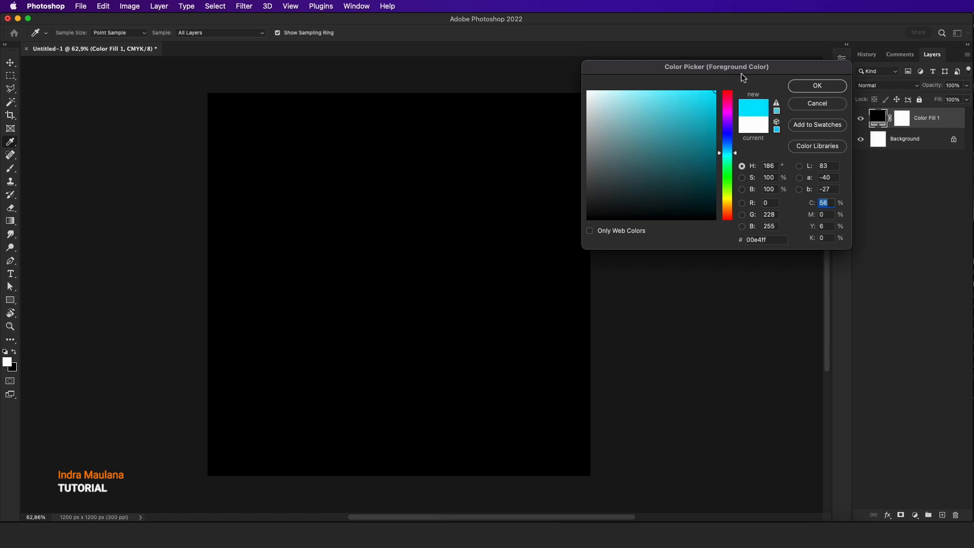
left_click_drag(737, 155, 738, 153)
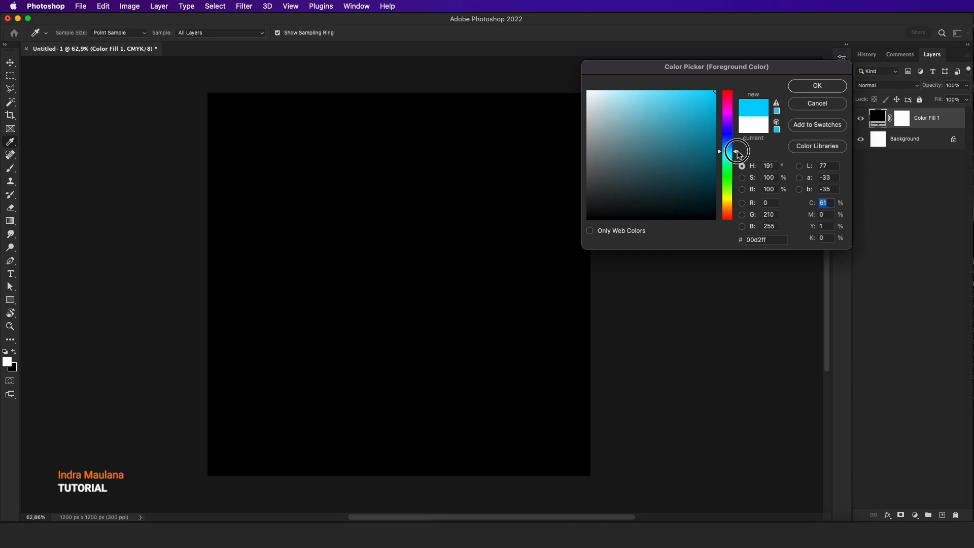
left_click(832, 86)
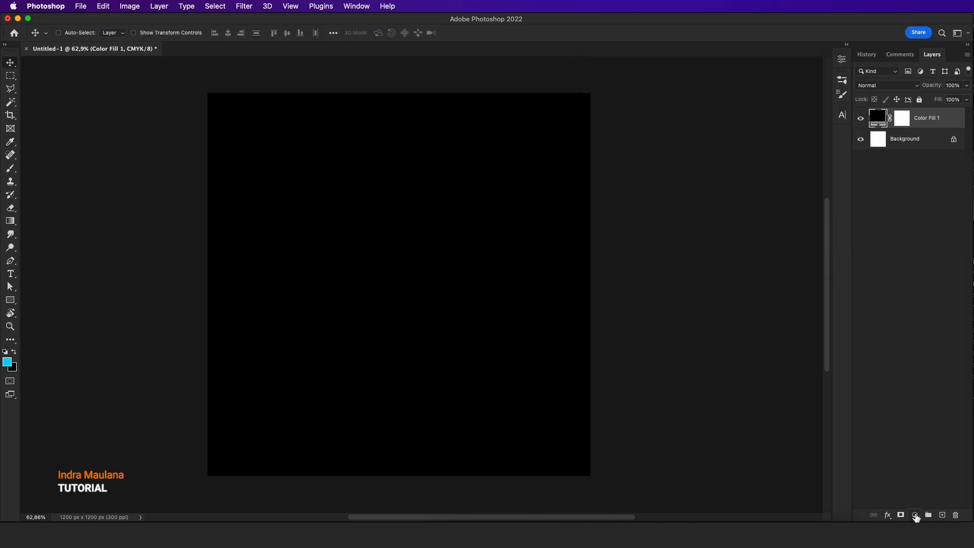
- Add a linear gradient fill layer at 90° fading from the blue foreground color to transparent, and nudge its position on the canvas
left_click(916, 515)
left_click(928, 296)
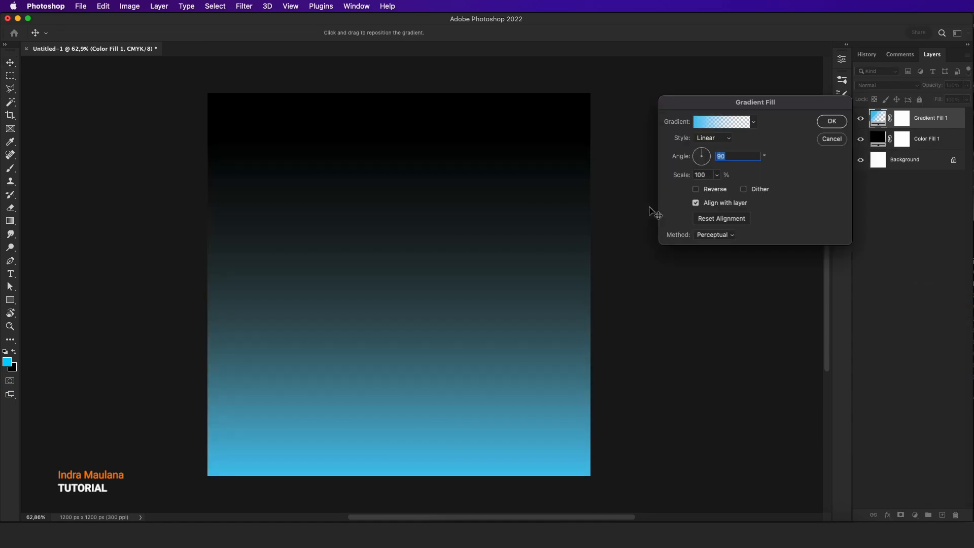
mouse_move(507, 270)
left_mouse_down()
mouse_move(514, 169)
mouse_move(498, 283)
mouse_move(502, 263)
left_mouse_up()
left_click(831, 121)
- Target the gradient layer's mask and choose the Soft Round brush at 1000 px with black as foreground color
left_click(902, 120)
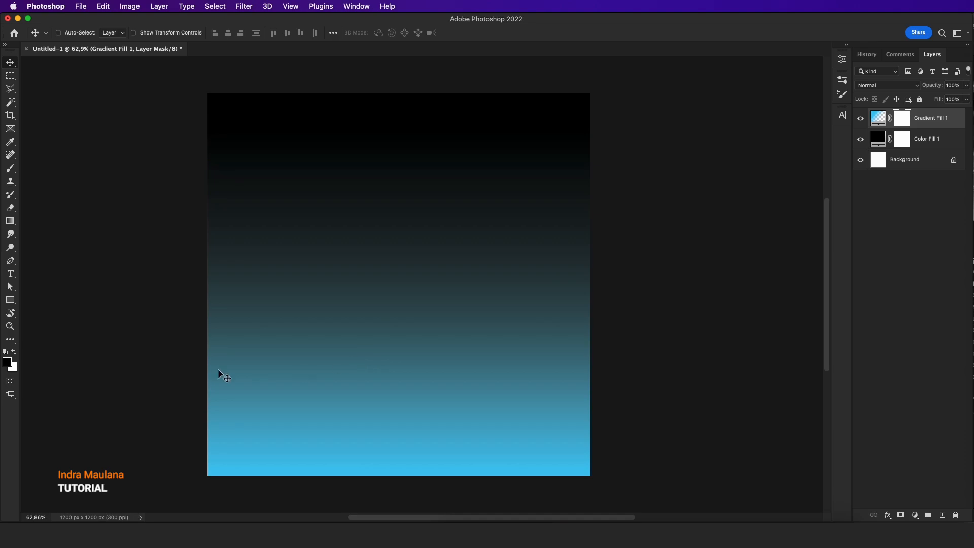
left_click(10, 168)
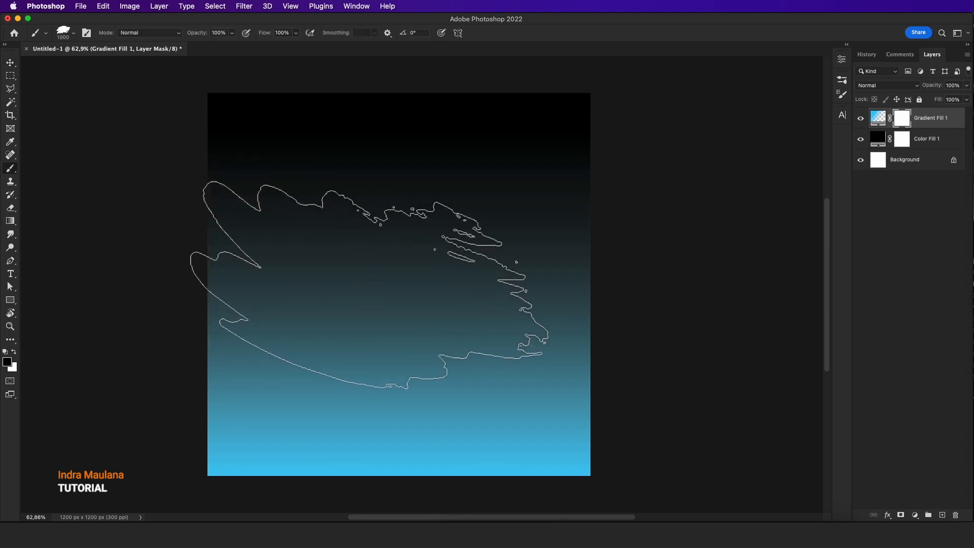
right_click(401, 264)
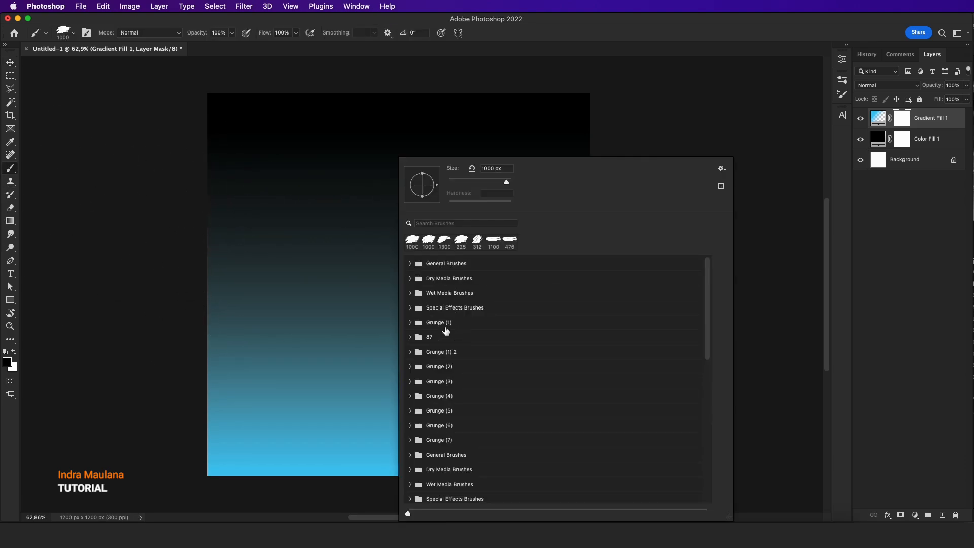
left_click(412, 263)
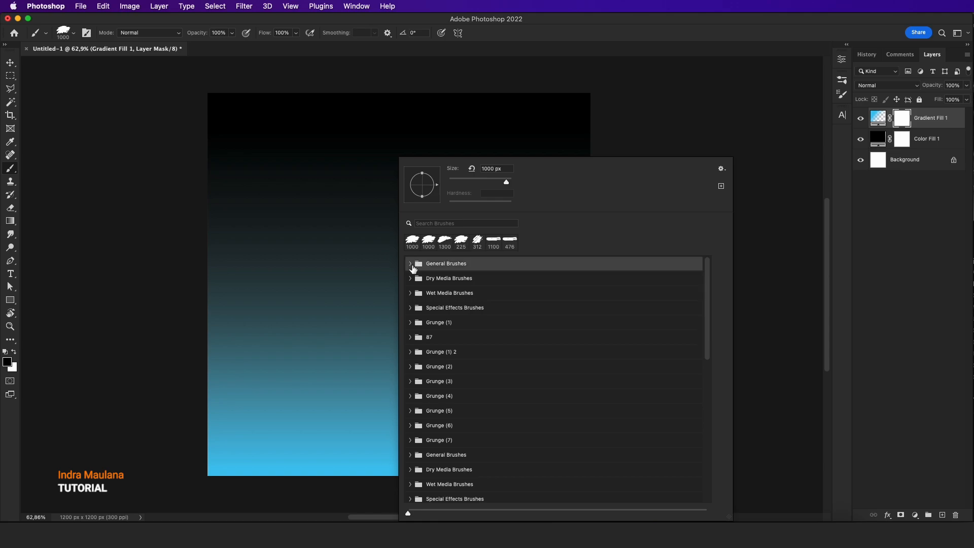
left_click(410, 265)
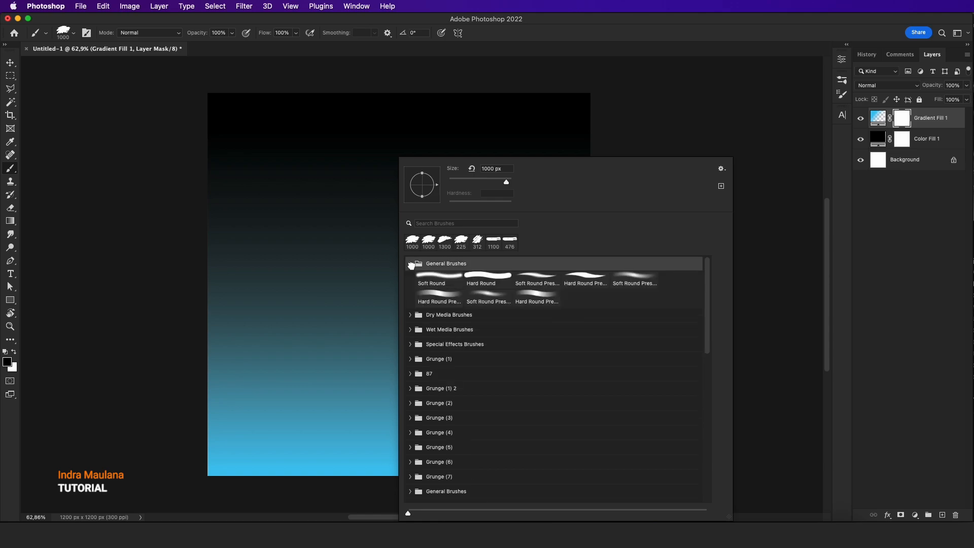
left_click(439, 282)
- Hide the gradient in the canvas's centre and upper middle by painting black on its mask with the soft brush
left_click(330, 263)
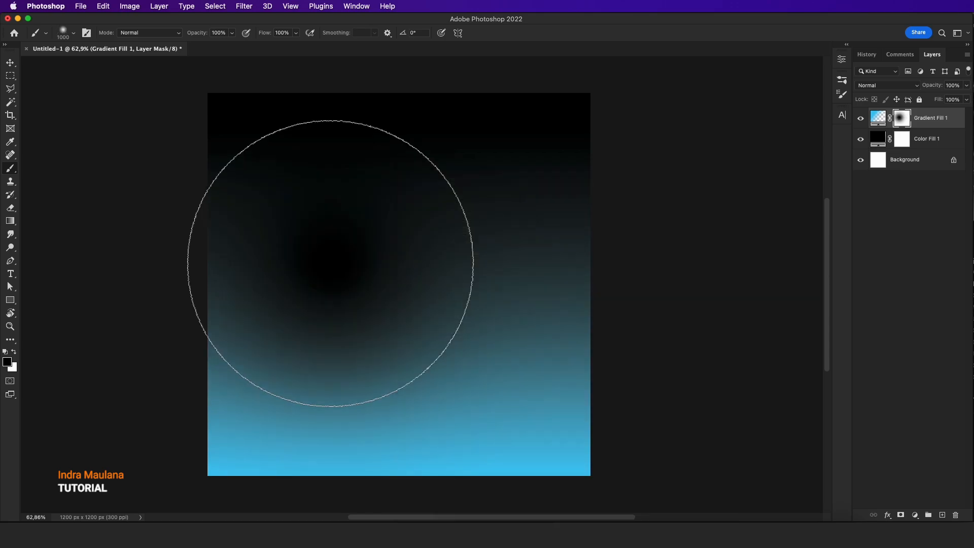
key("super+z")
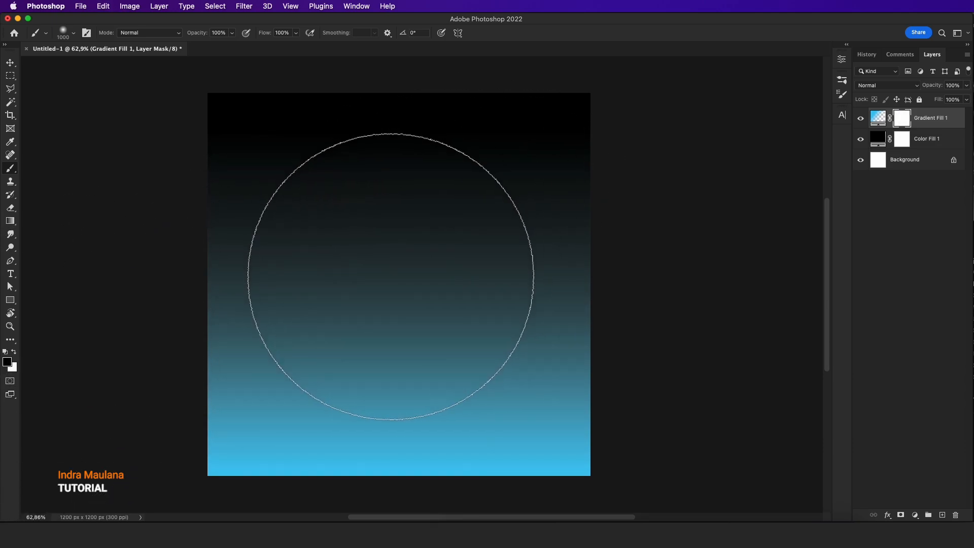
left_click(406, 278)
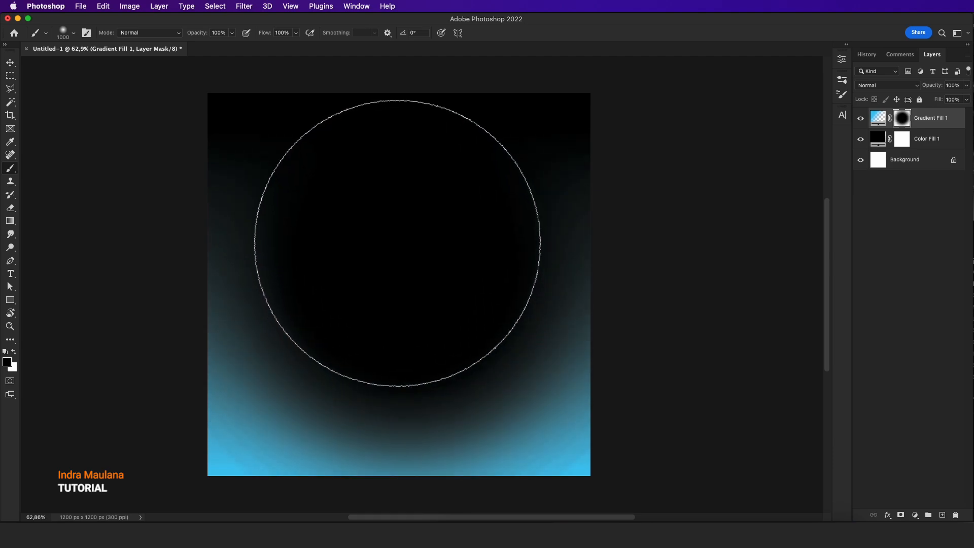
left_click(398, 224)
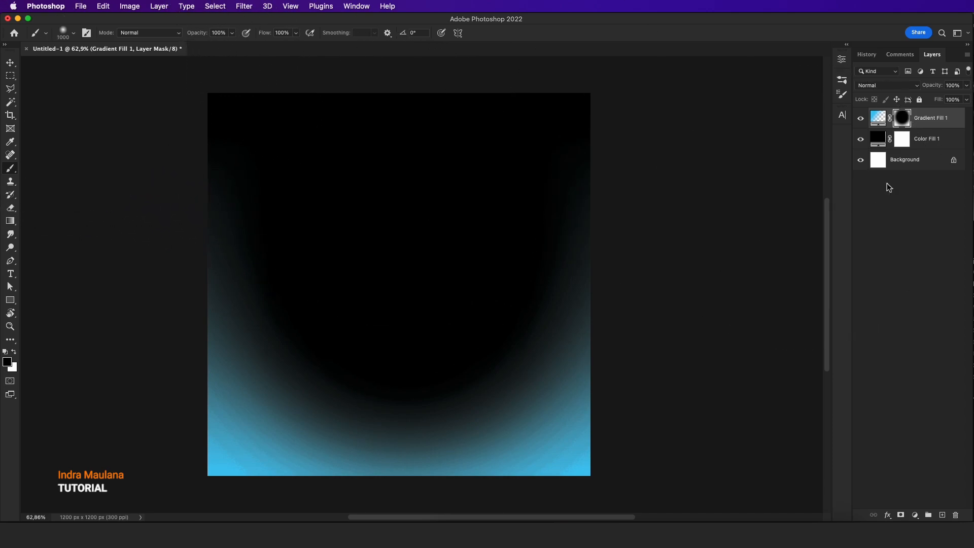
- Shift the masked gradient fill layer slightly upward on the canvas
left_click(11, 64)
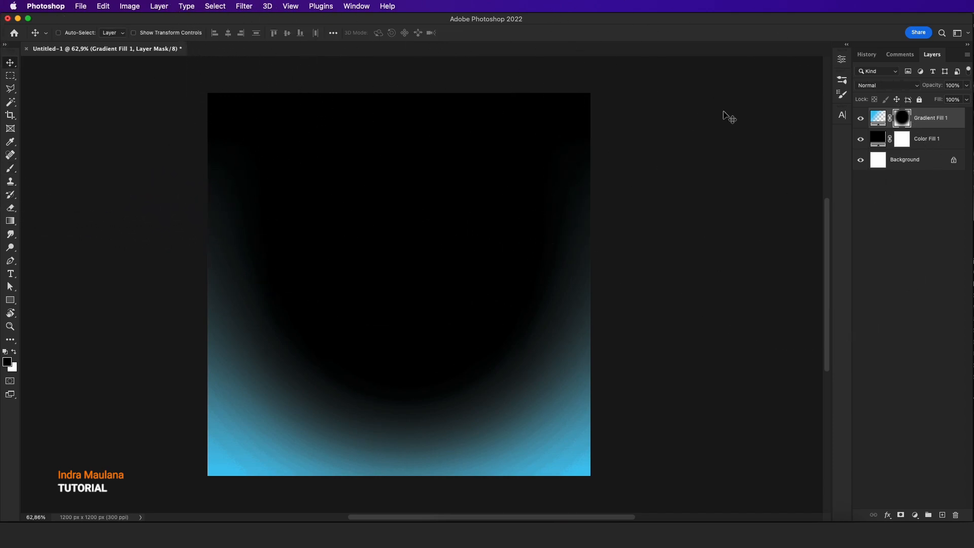
left_click_drag(358, 444, 415, 434)
- Try painting white across the lower centre of the gradient mask with a 250 px soft brush at 100% opacity
left_click(10, 169)
key("bracketleft")
key("bracketleft")
key("bracketleft")
key("bracketleft")
key("bracketleft")
key("bracketleft")
key("bracketleft")
key("bracketleft")
key("bracketleft")
key("bracketleft")
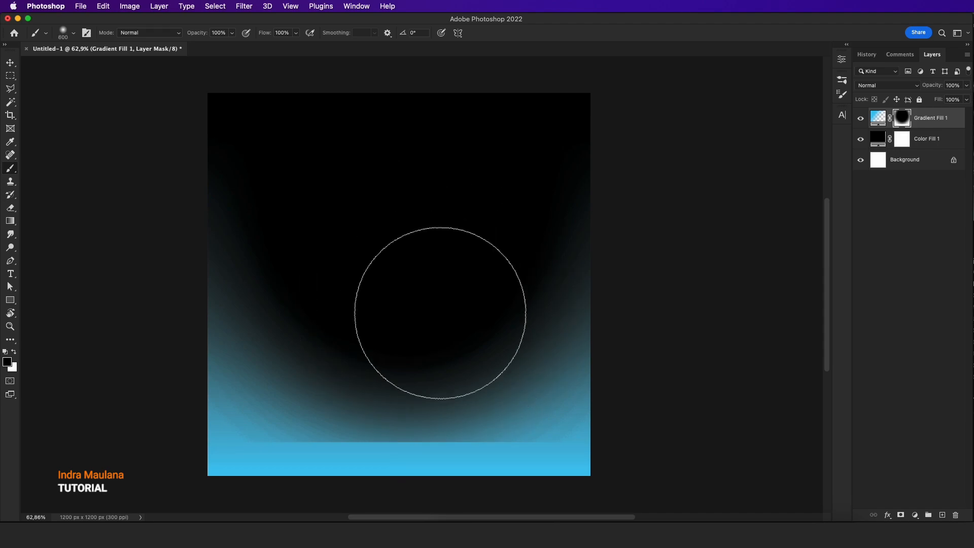
key("bracketright")
key("bracketright")
key("bracketright")
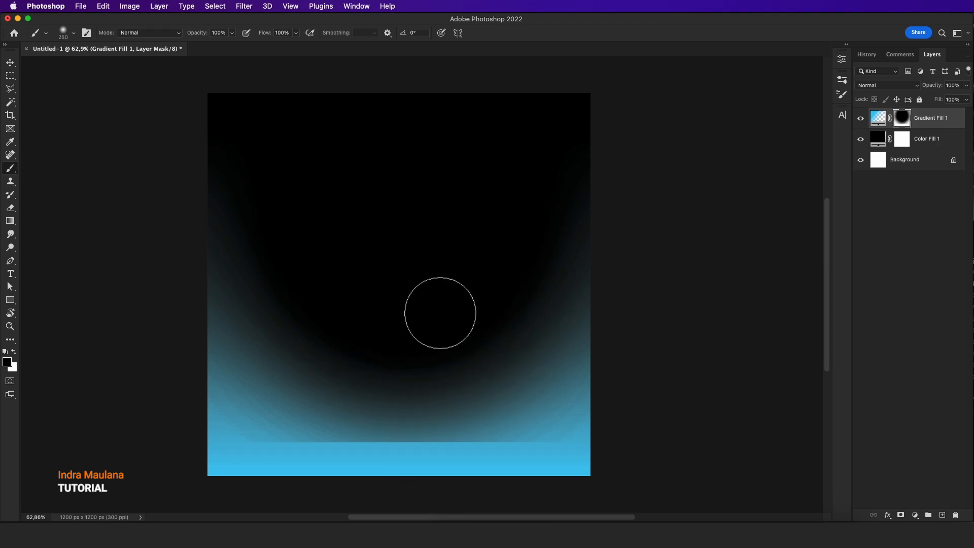
mouse_move(335, 446)
left_mouse_down()
mouse_move(340, 431)
mouse_move(492, 420)
mouse_move(260, 425)
mouse_move(533, 428)
mouse_move(383, 418)
left_mouse_up()
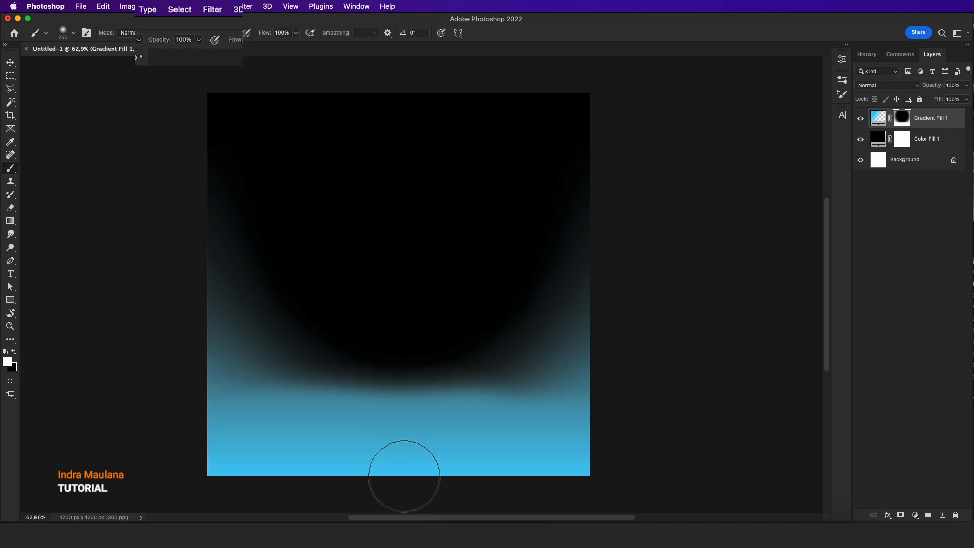
key("super+z")
- Blend the hard edge along the lower part of the gradient mask with white strokes from a 400 px brush at 30% opacity
key("bracketright")
key("bracketright")
key("bracketright")
key("bracketright")
key("bracketright")
key("bracketright")
key("bracketright")
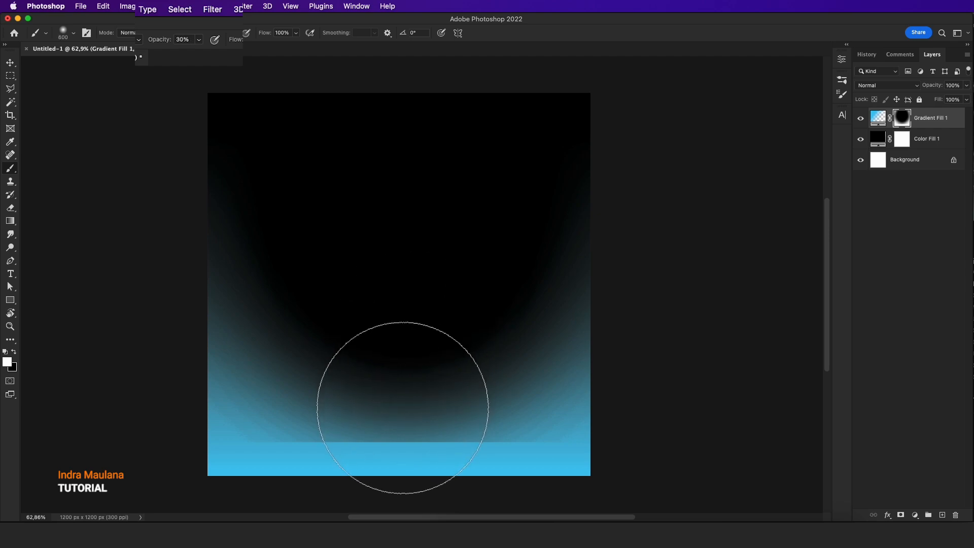
key("bracketleft")
key("bracketleft")
key("bracketleft")
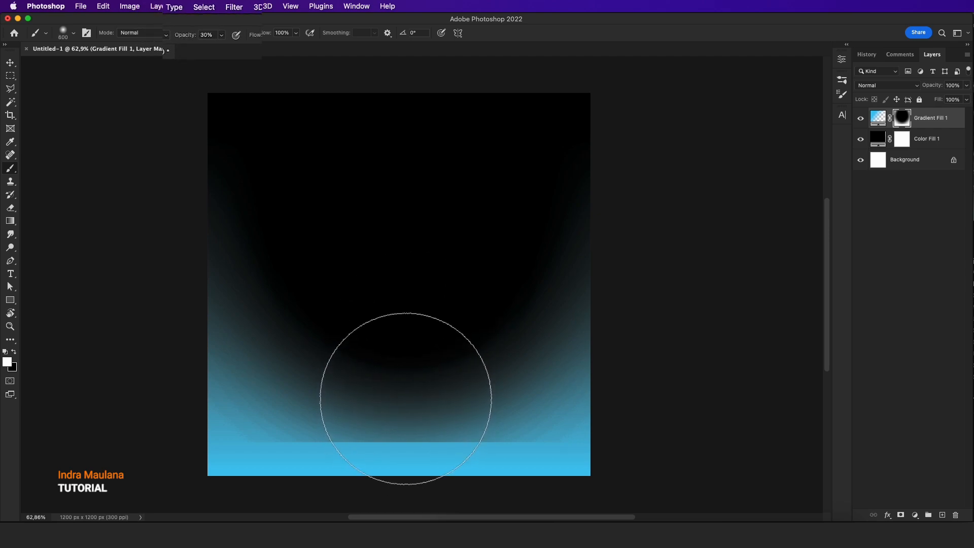
key("bracketright")
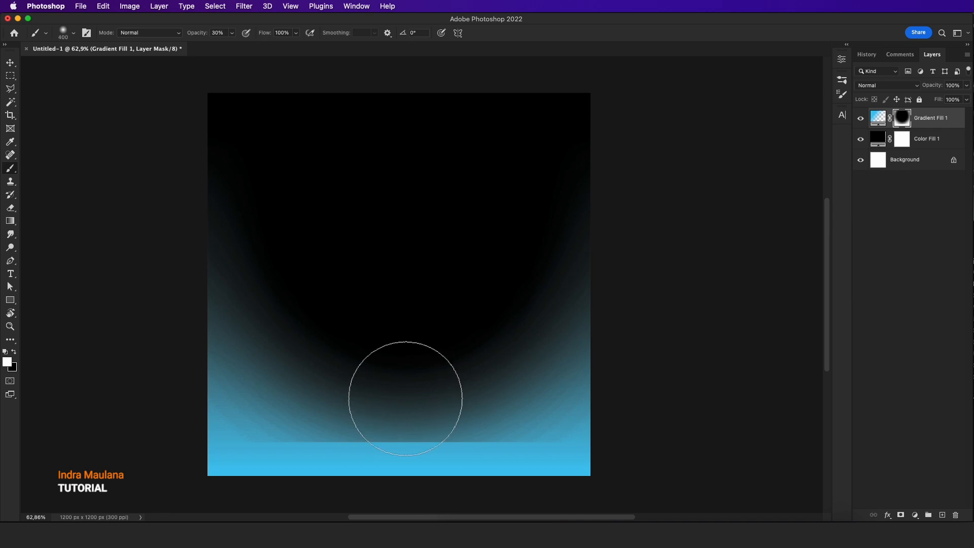
mouse_move(348, 410)
left_mouse_down()
mouse_move(521, 400)
mouse_move(382, 402)
mouse_move(461, 446)
left_mouse_up()
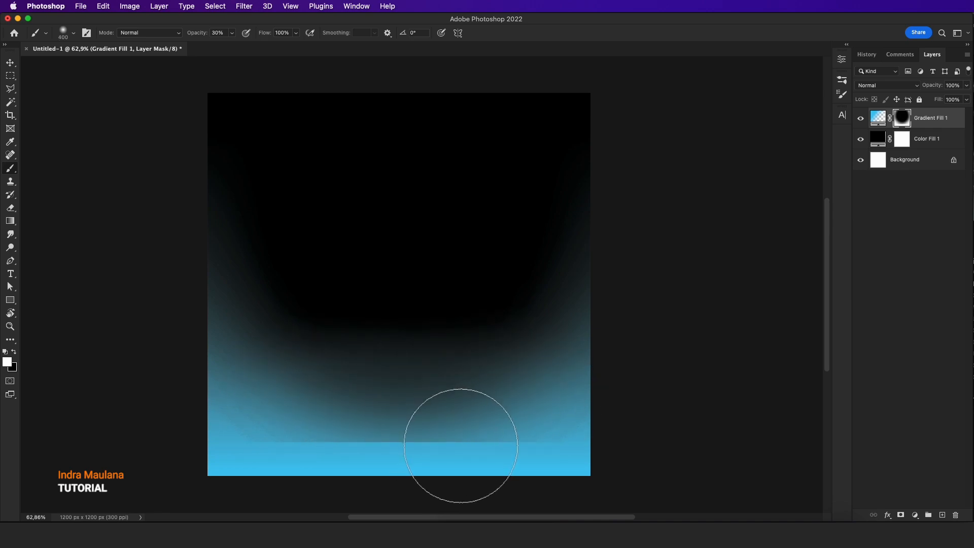
mouse_move(337, 441)
left_mouse_down()
mouse_move(445, 437)
mouse_move(359, 437)
mouse_move(536, 449)
mouse_move(318, 477)
left_mouse_up()
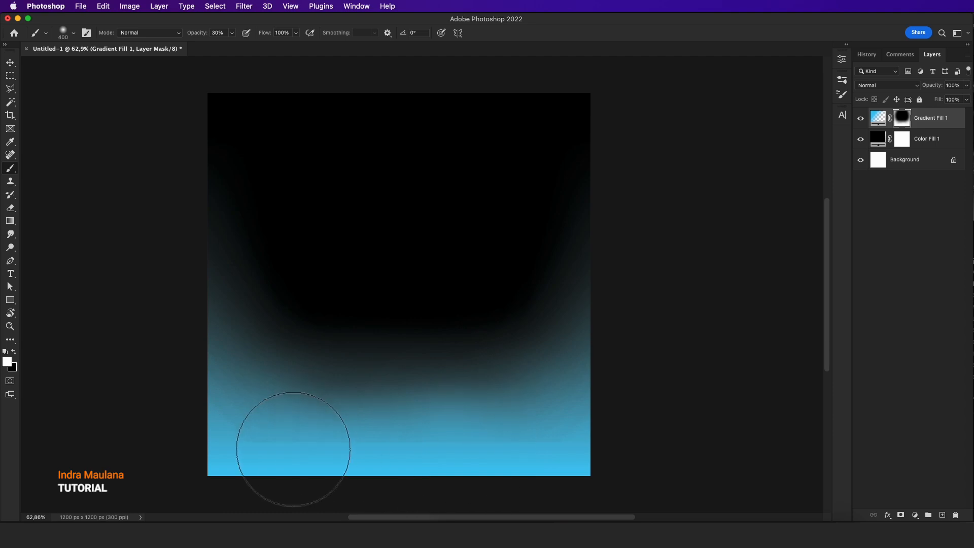
- Try a white stroke up through the middle of the gradient mask with a 250 px brush
key("bracketleft")
key("bracketleft")
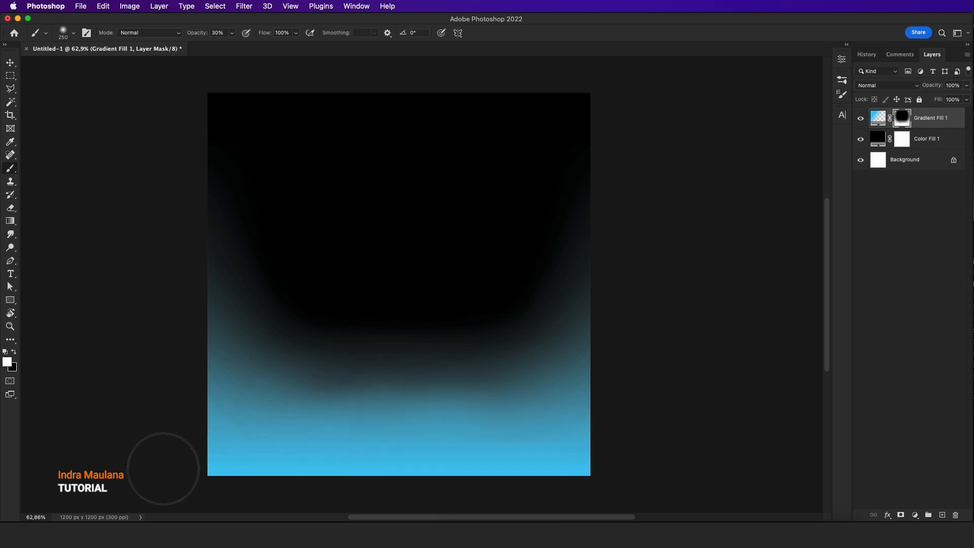
mouse_move(478, 463)
left_mouse_down()
mouse_move(504, 380)
mouse_move(463, 188)
left_mouse_up()
key("super+z")
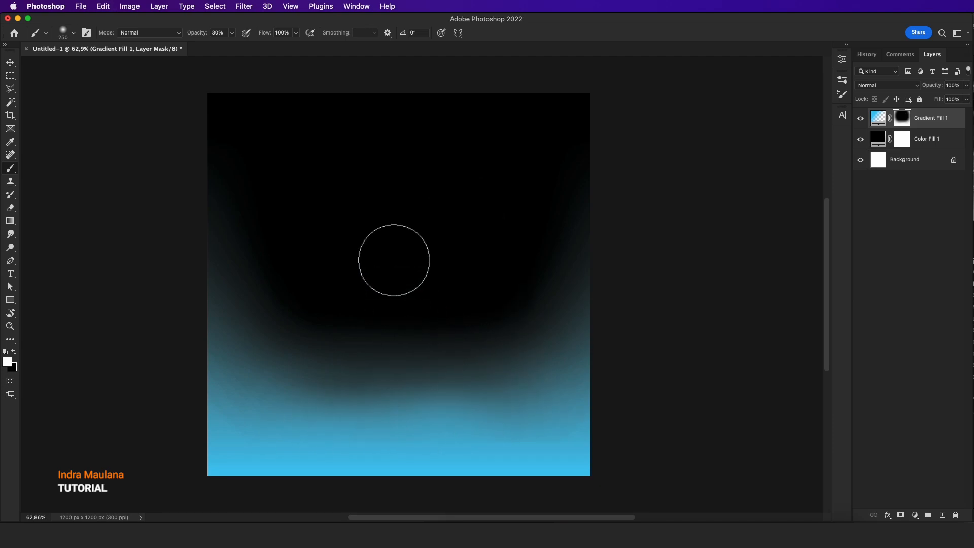
- Darken the lower centre of the gradient mask with black dabs from a 900 px soft brush at 30% opacity
key("bracketright")
key("bracketright")
key("bracketright")
key("bracketright")
key("bracketright")
key("bracketright")
key("bracketright")
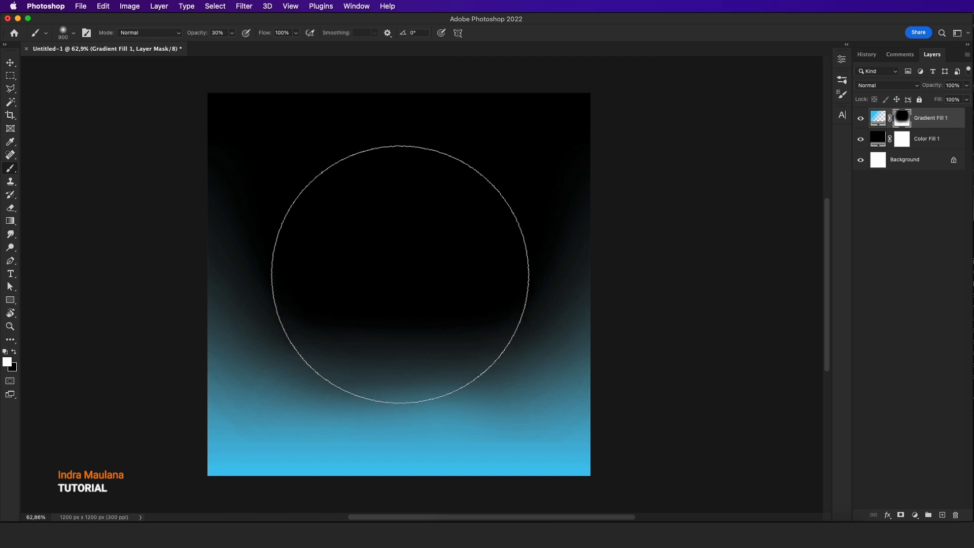
left_click(400, 275)
key("super+z")
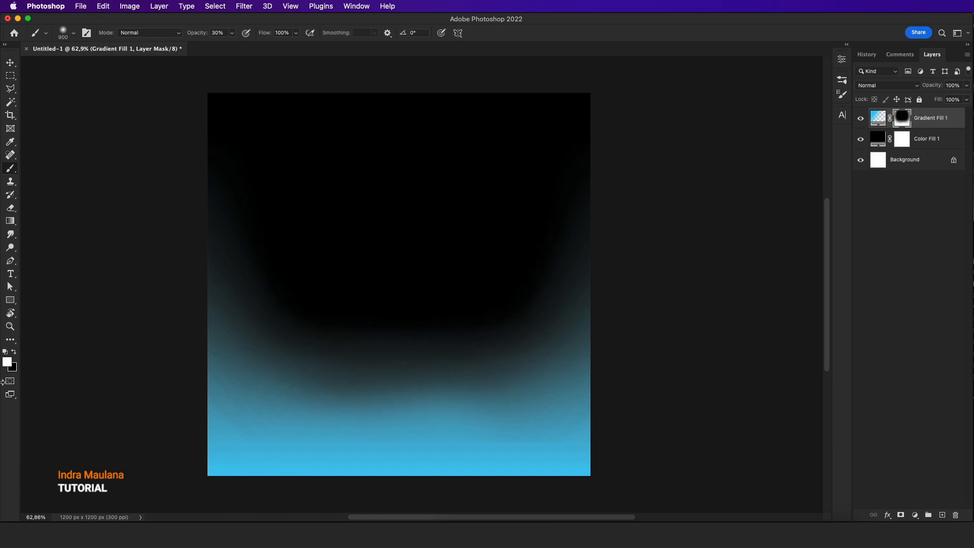
left_click(14, 353)
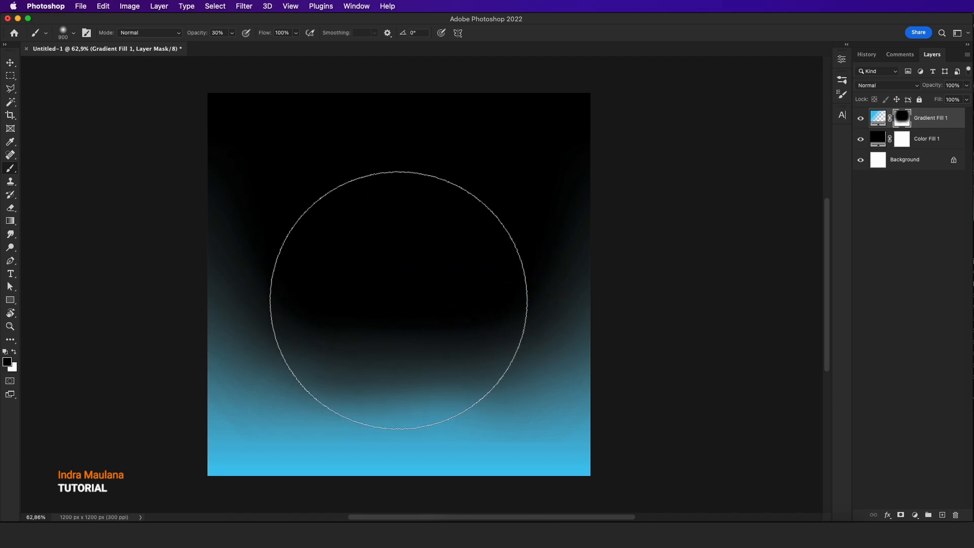
left_click(408, 322)
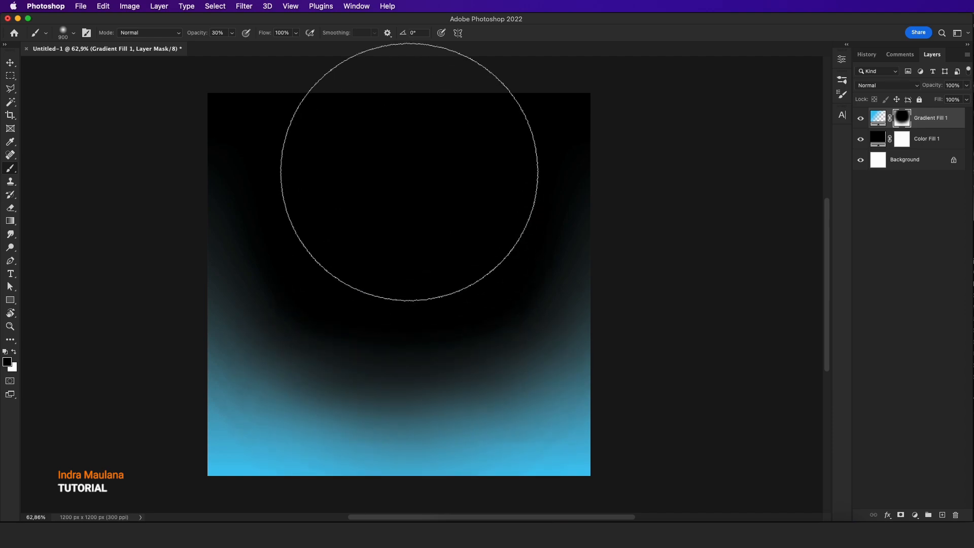
left_click(396, 320)
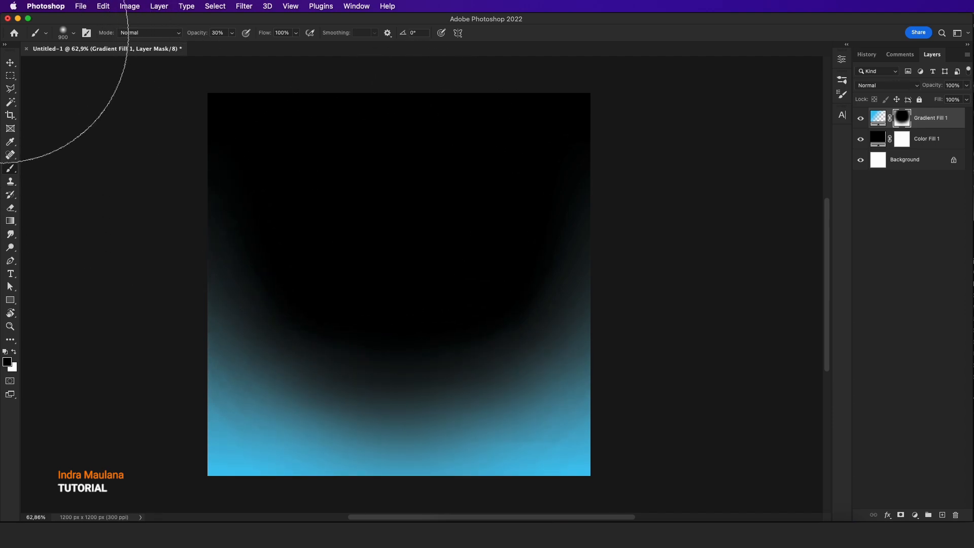
left_click(152, 284)
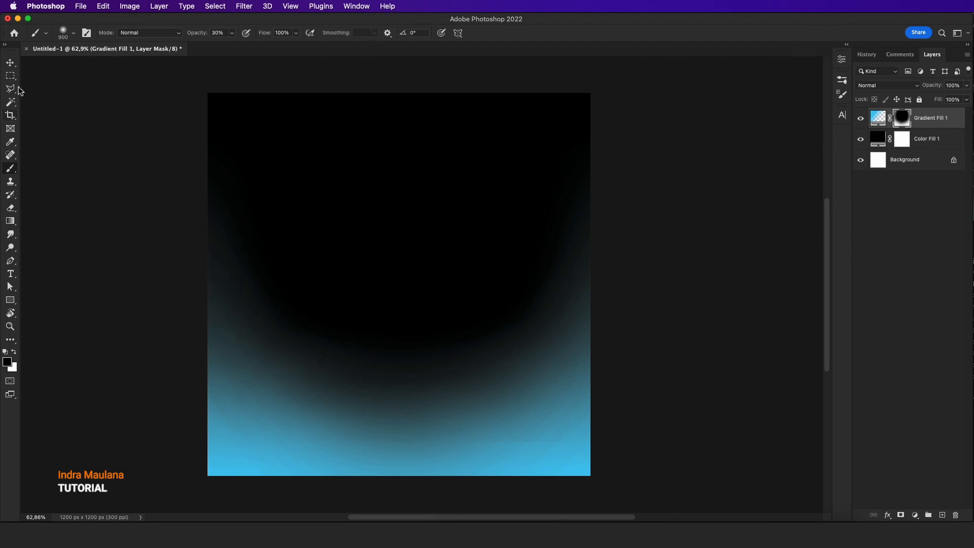
left_click(10, 63)
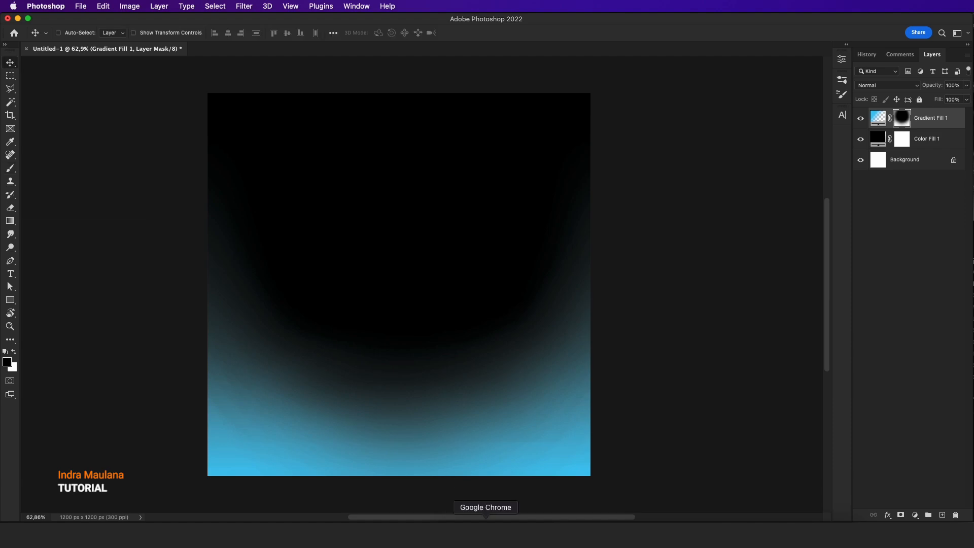
- Switch to Chrome and copy the black-and-white smoke image from the WAFB news article
left_click(485, 532)
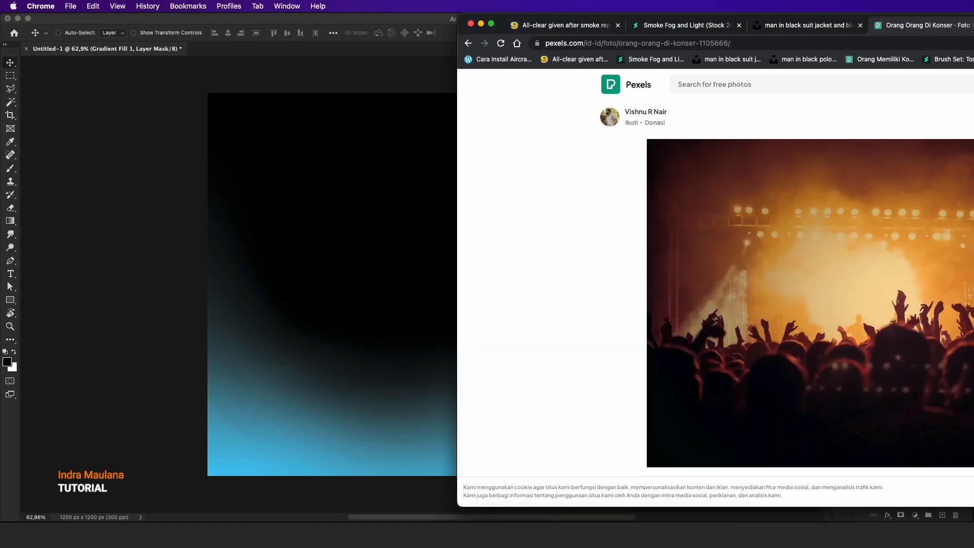
double_click(696, 28)
left_click_drag(695, 29, 610, 20)
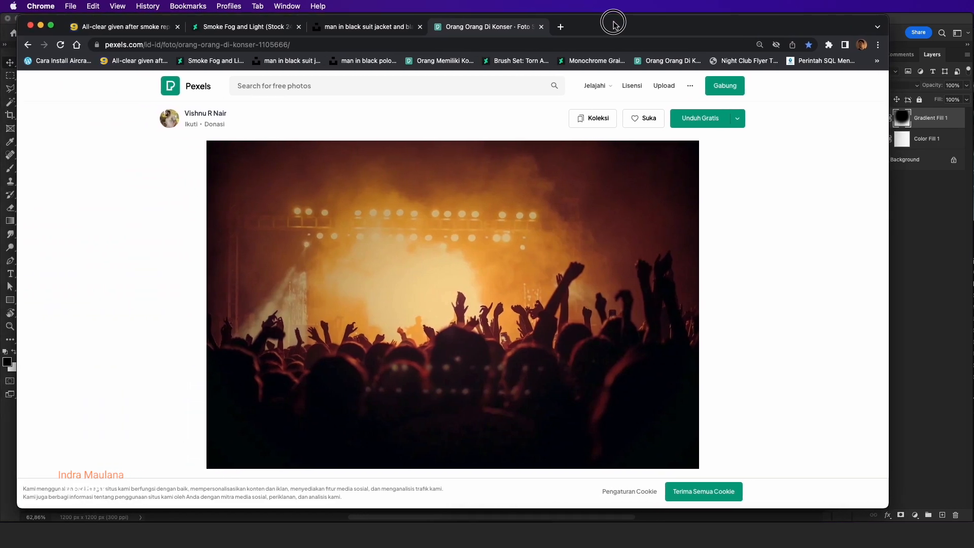
left_click(102, 29)
scroll(368, 235, "down", 1)
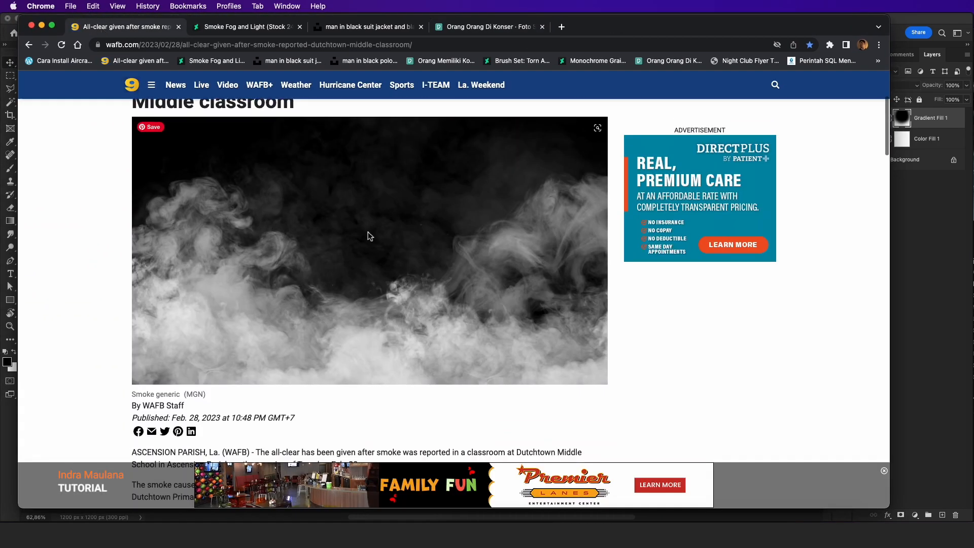
right_click(414, 237)
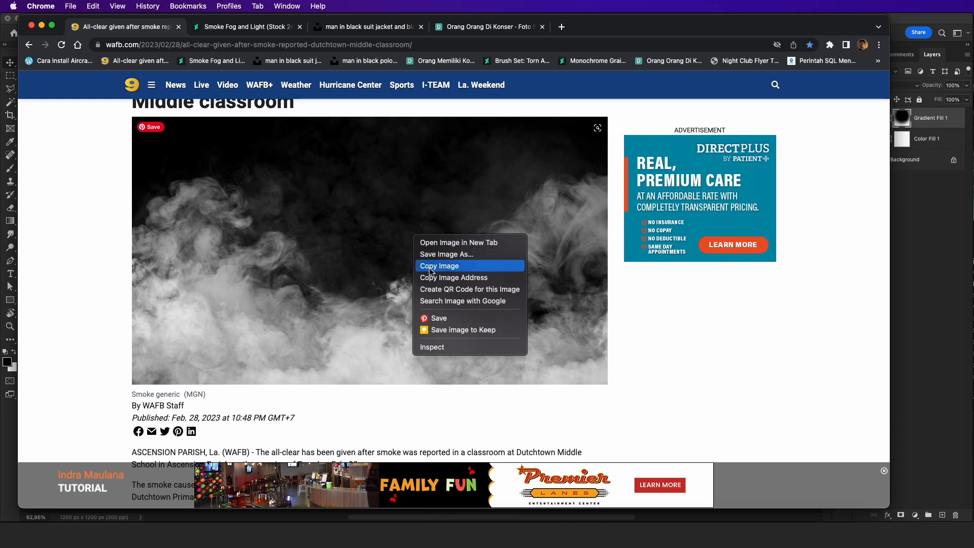
left_click(467, 267)
- Switch back to Photoshop, paste the smoke image as a new layer, and align it with the canvas's bottom edge
key("super+Tab")
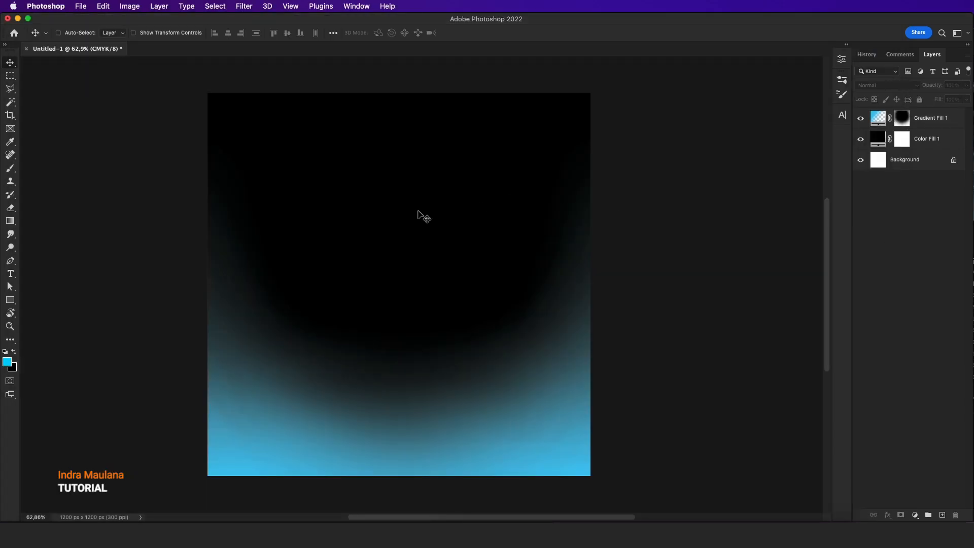
right_click(418, 214)
left_click(109, 6)
left_click(109, 5)
left_click(109, 96)
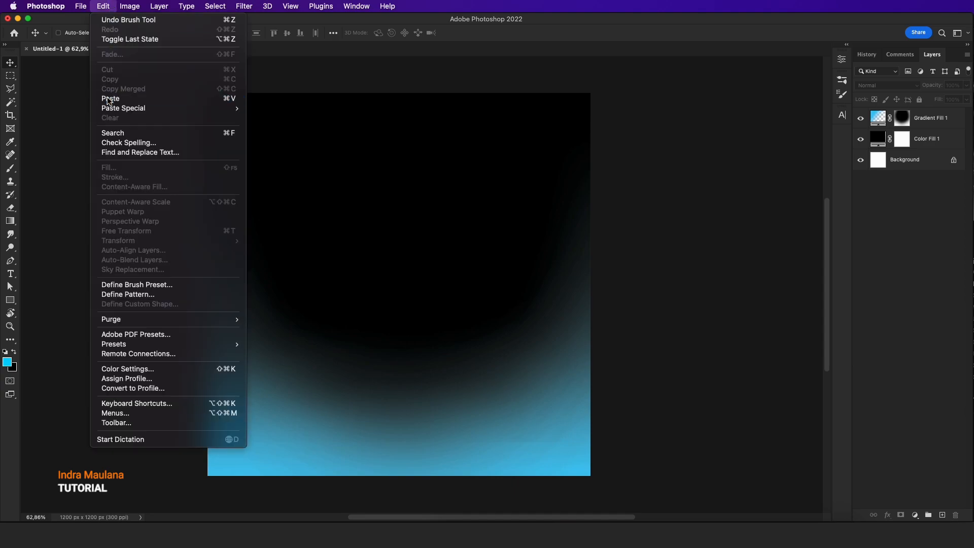
left_click_drag(571, 337, 567, 420)
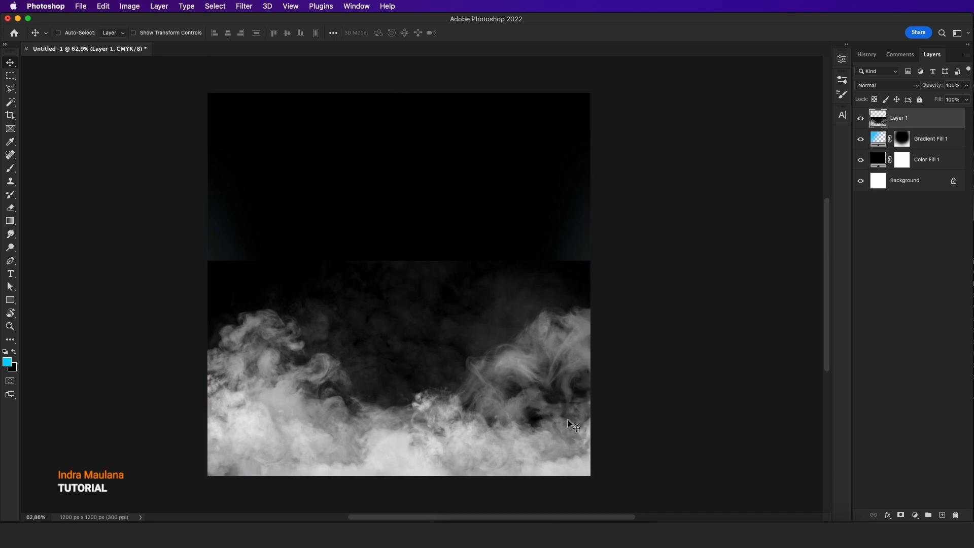
- Set the smoke layer's blend mode to Luminosity and add a layer mask to it
left_click(895, 84)
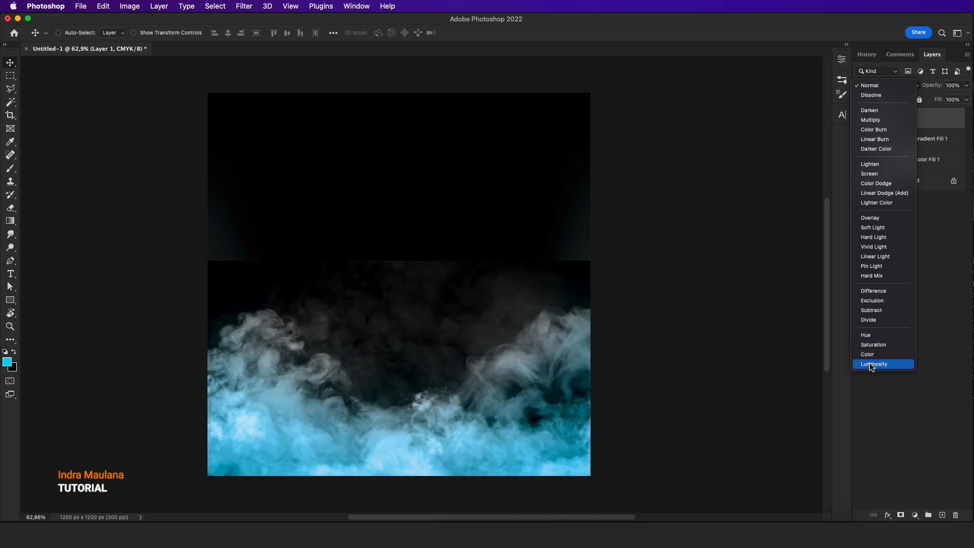
left_click(871, 364)
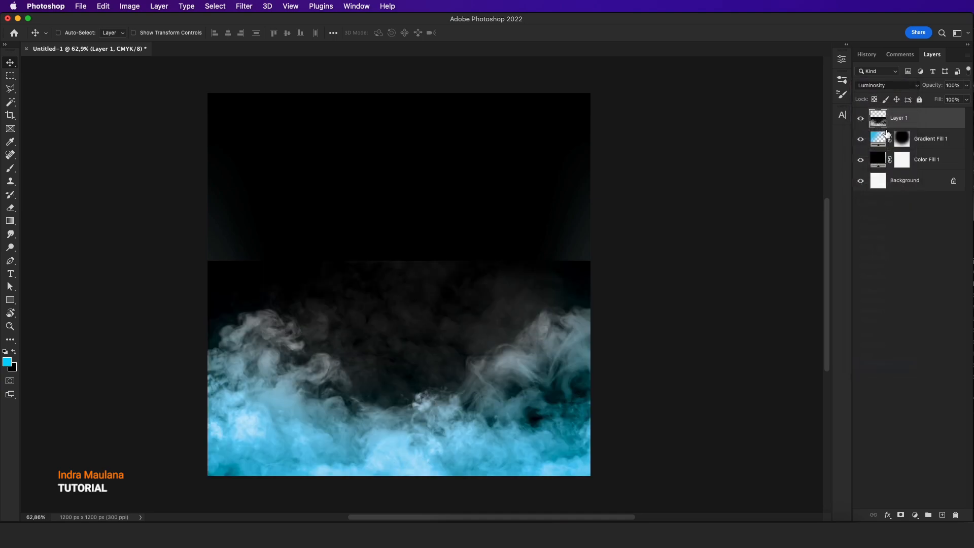
left_click(899, 514)
- Fade the upper smoke by painting black on its layer mask with a 600 px soft brush at 30% opacity
left_click(11, 168)
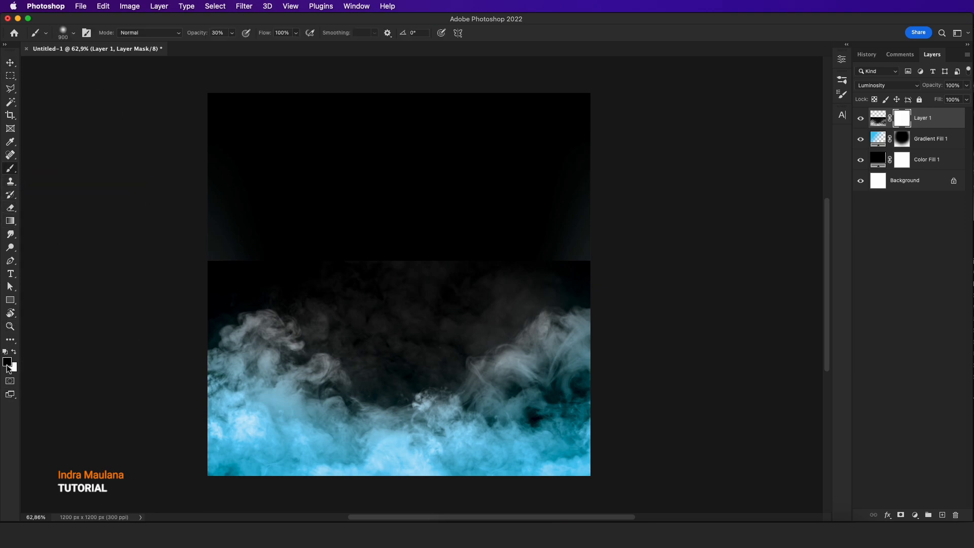
key("bracketleft")
key("bracketleft")
key("bracketleft")
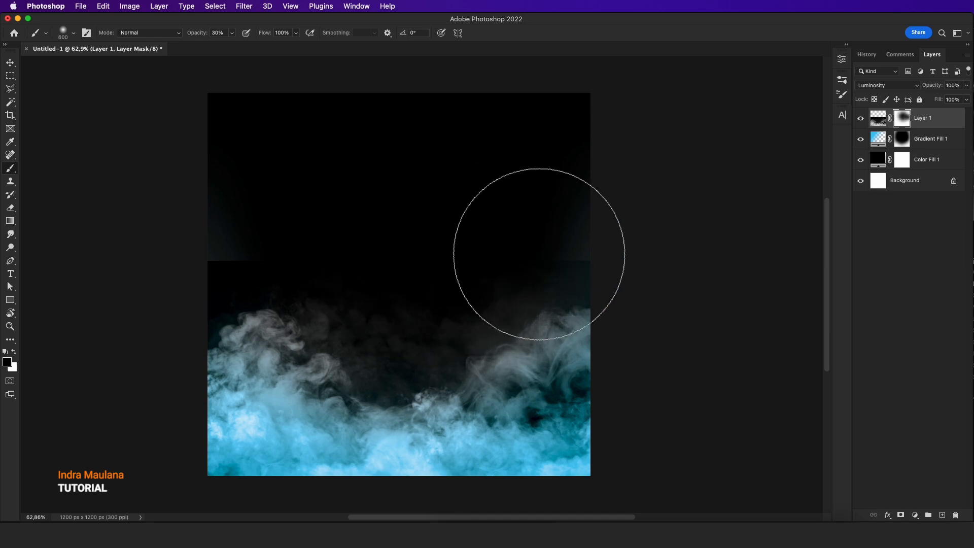
- Hide the smoke's hard upper edge by painting black across its mask with a 1000 px brush at 100% opacity
left_click_drag(196, 36, 303, 34)
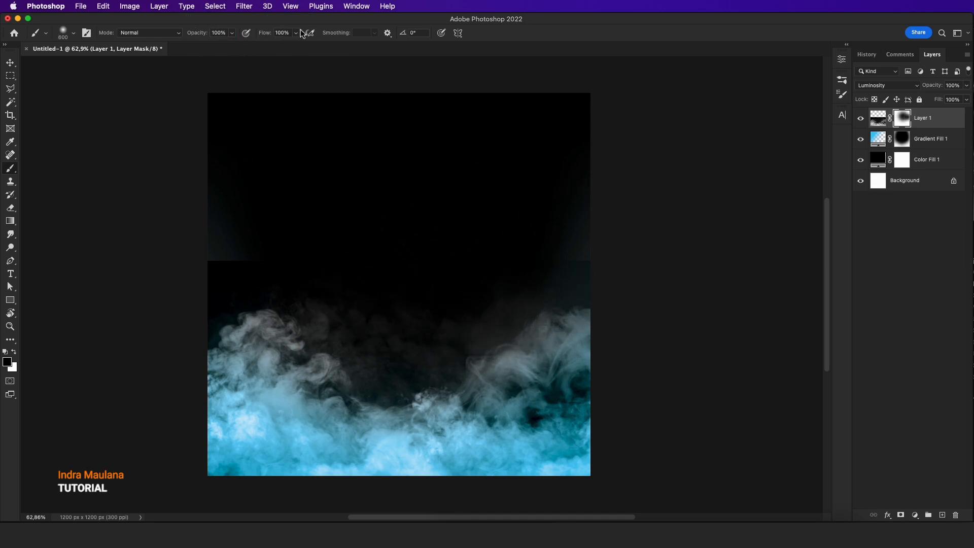
key("bracketright")
key("bracketright")
key("bracketright")
key("bracketright")
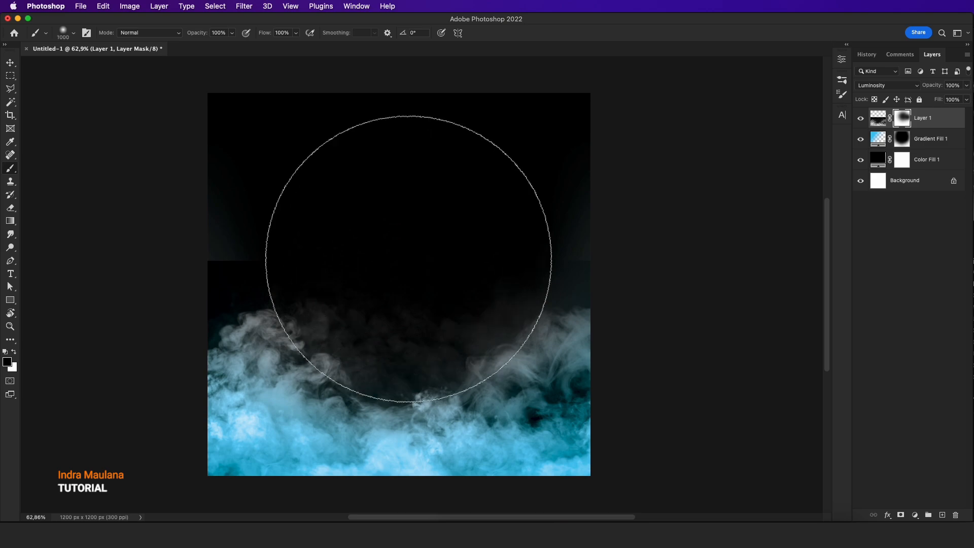
mouse_move(295, 220)
left_mouse_down()
mouse_move(239, 230)
mouse_move(237, 207)
mouse_move(291, 244)
mouse_move(495, 257)
left_mouse_up()
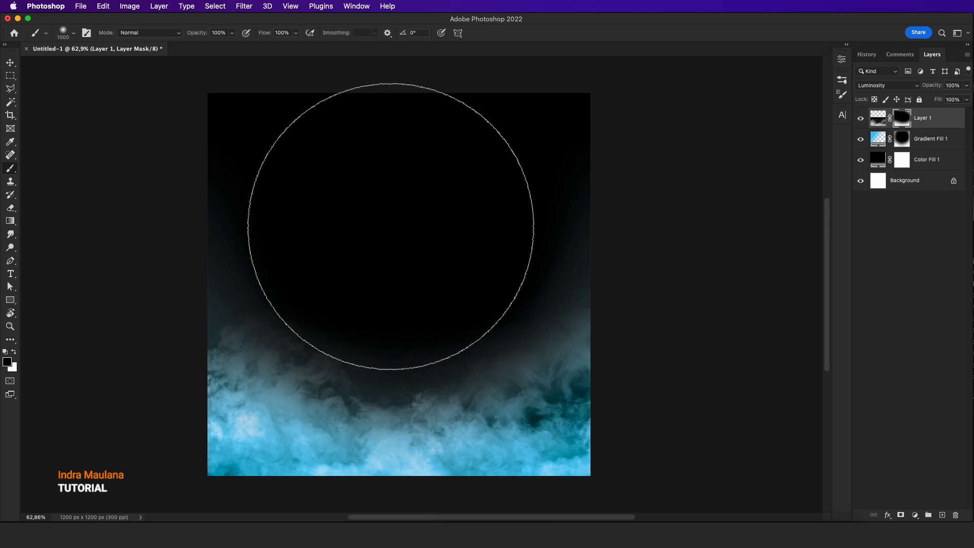
- Refine the fade above the lower smoke with a 600 px black brush at 100% opacity
key("bracketleft")
key("bracketleft")
key("bracketleft")
key("bracketleft")
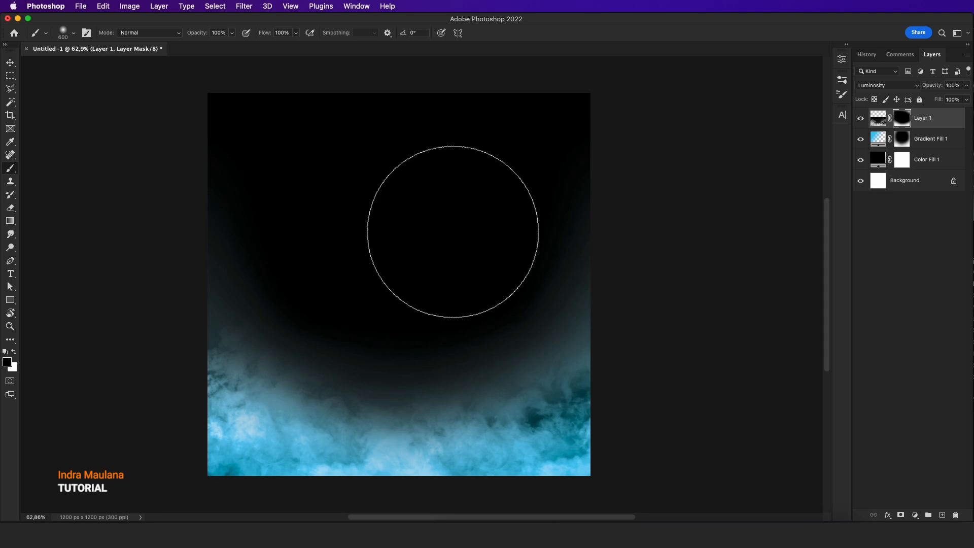
left_click(10, 64)
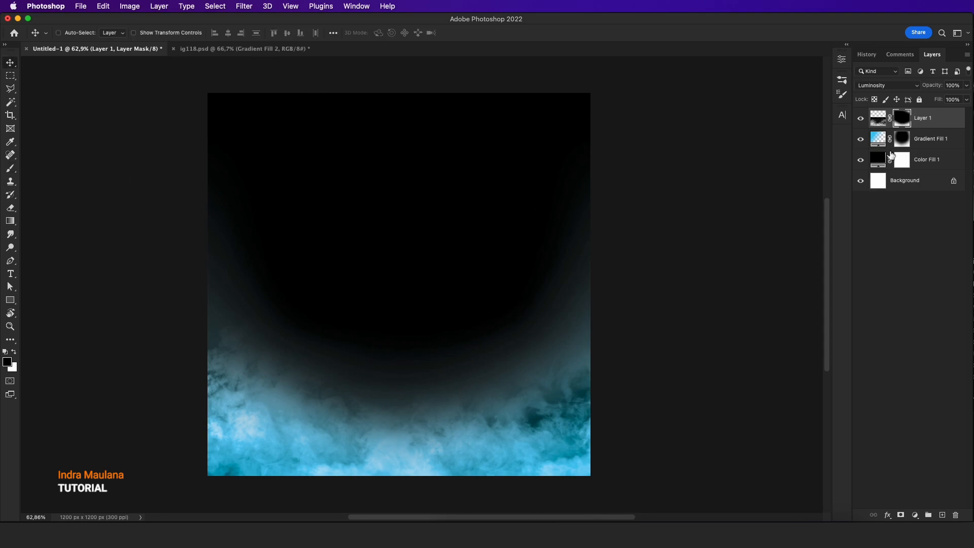
- Preview other blend modes on the smoke layer, keep Luminosity, and set the layer's opacity to 70%
left_click(925, 141)
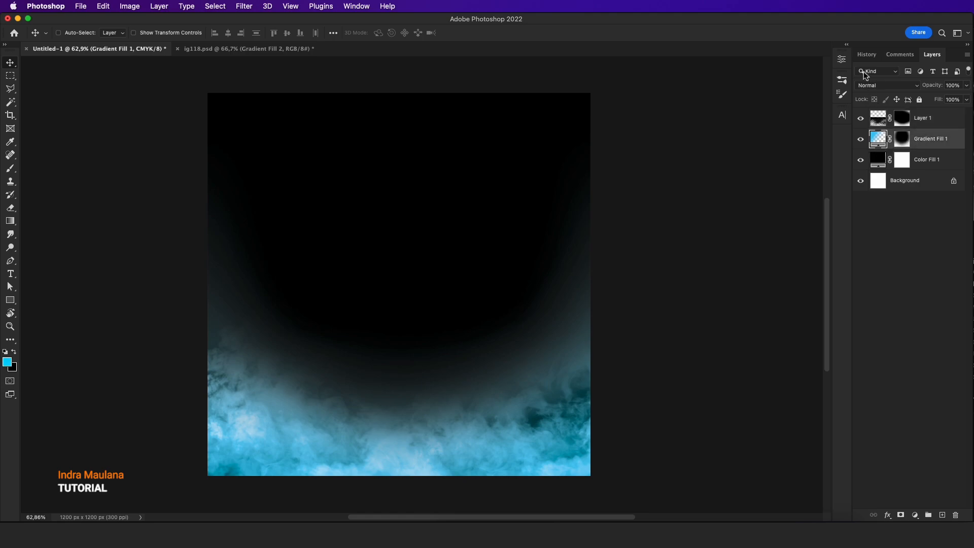
left_click(918, 121)
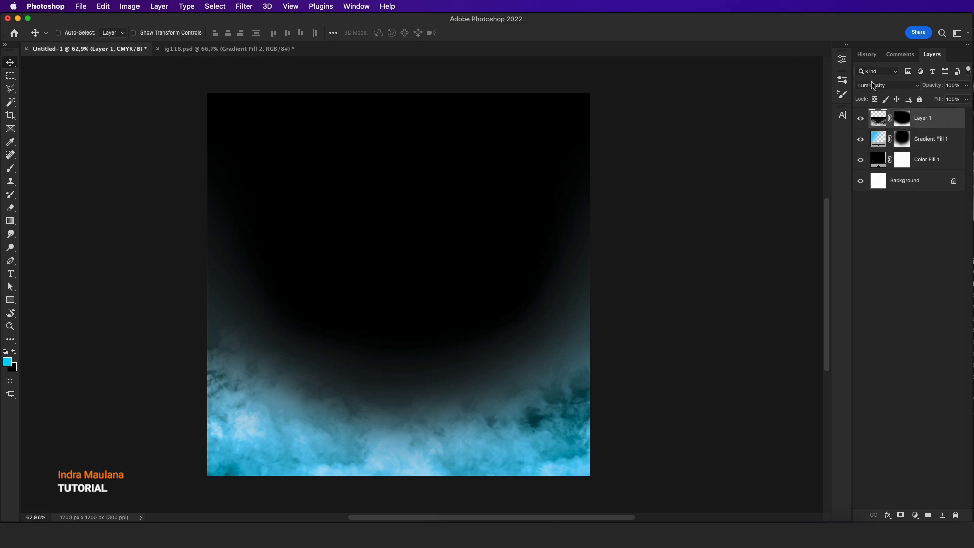
left_click(872, 86)
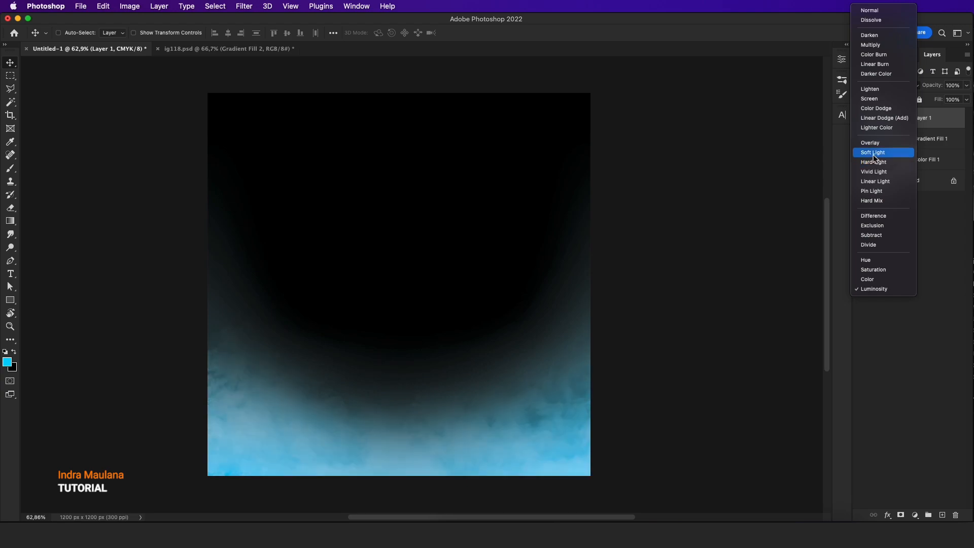
left_click(874, 288)
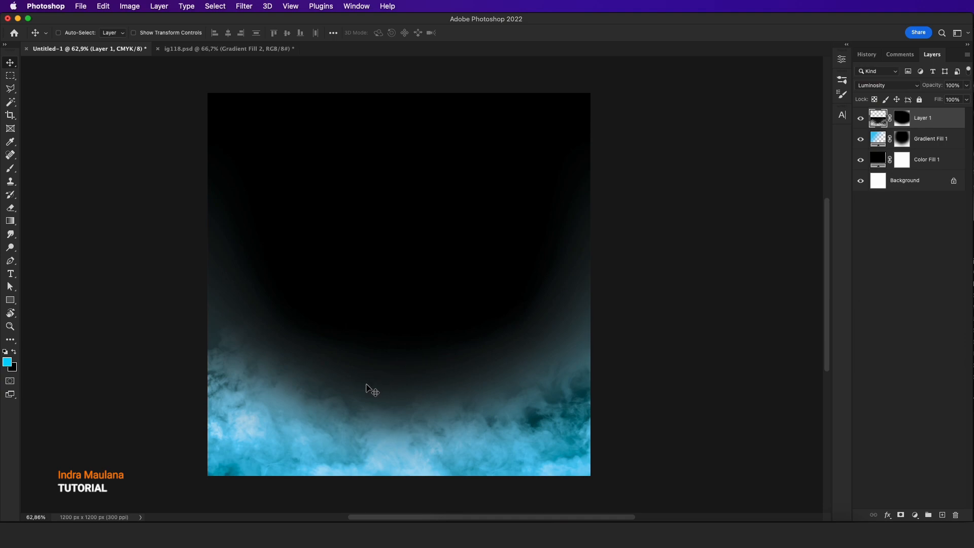
key("3")
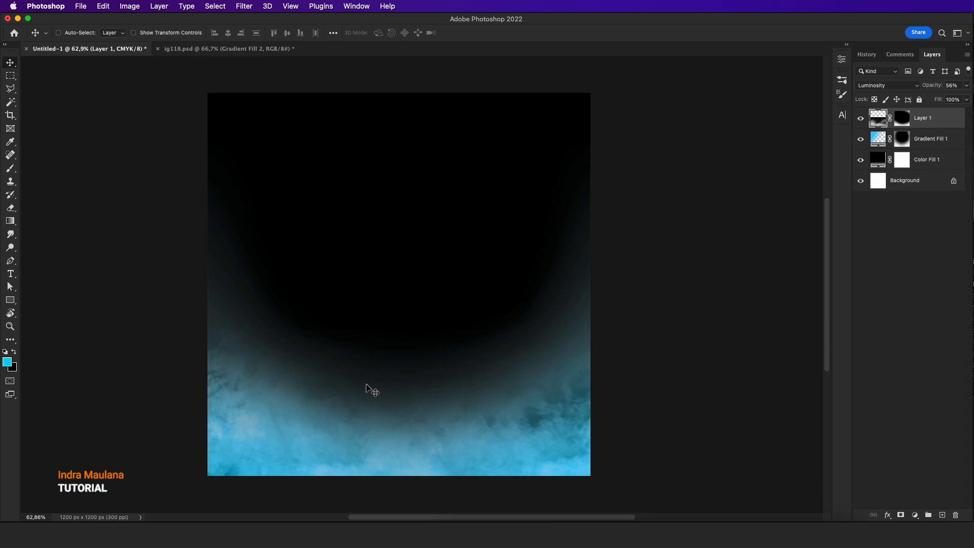
key("7")
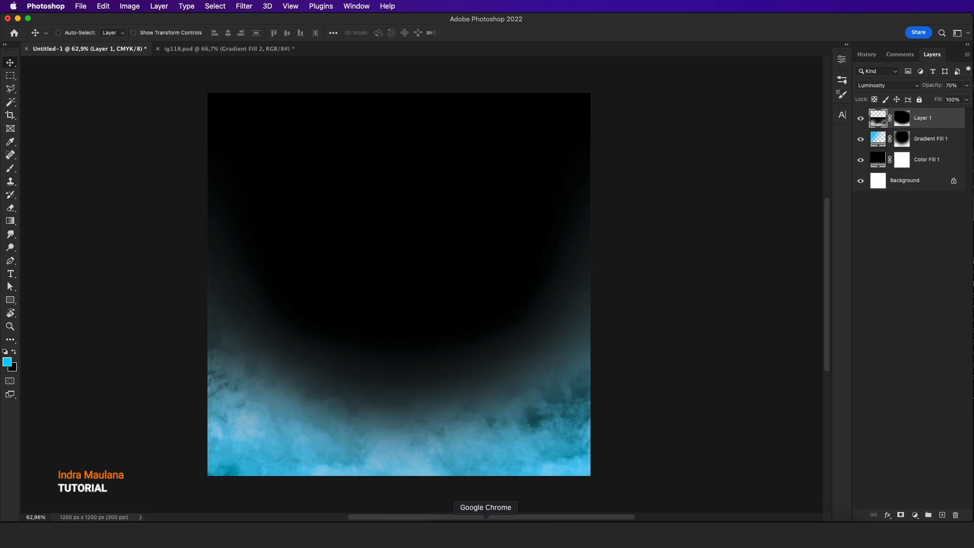
- Switch to Chrome and save the Pexels concert crowd photo to the Downloads folder as pexels-photo-1105666 (1)
left_click(486, 527)
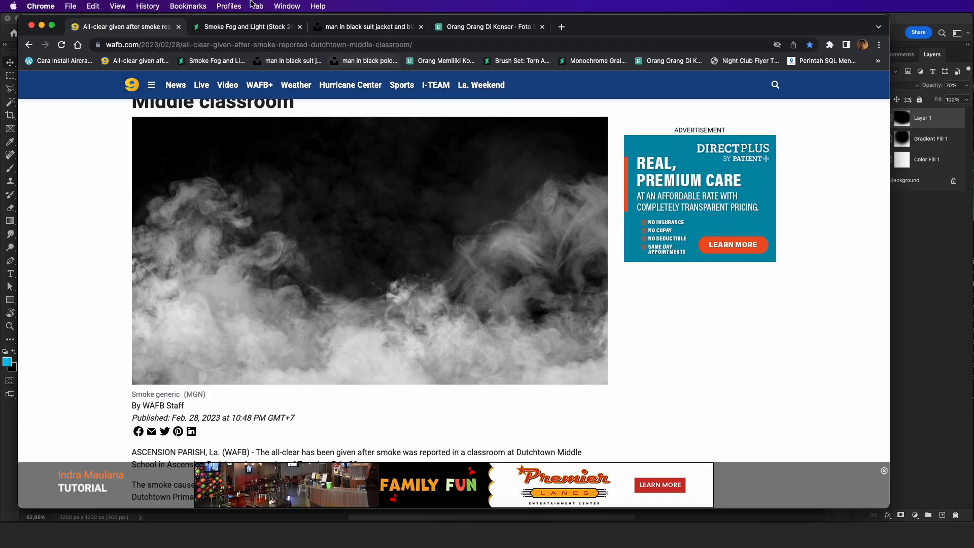
left_click(240, 29)
left_click(375, 31)
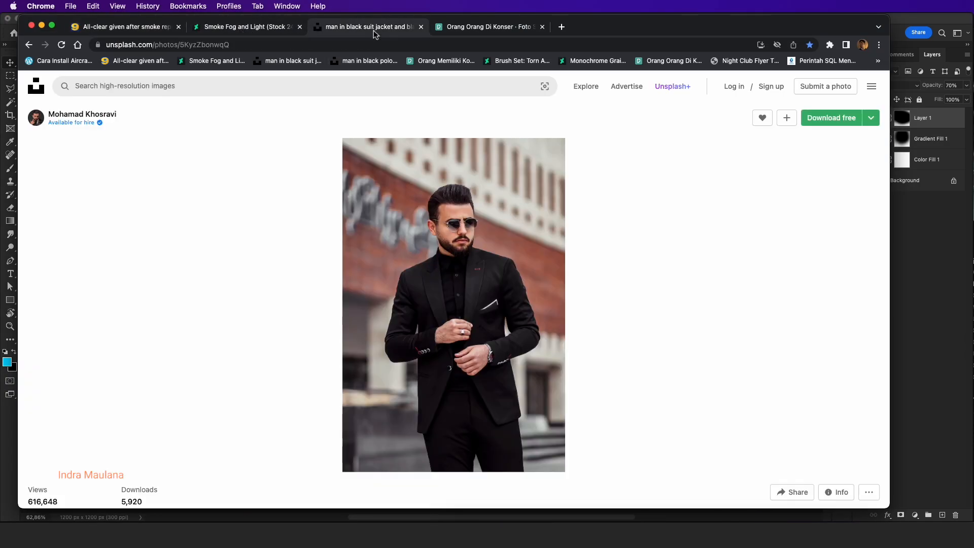
left_click(486, 25)
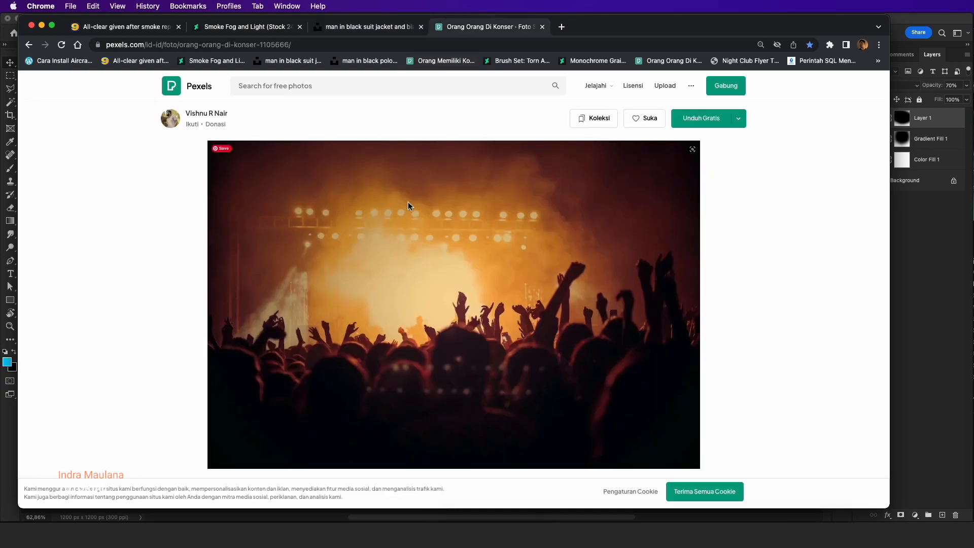
right_click(412, 242)
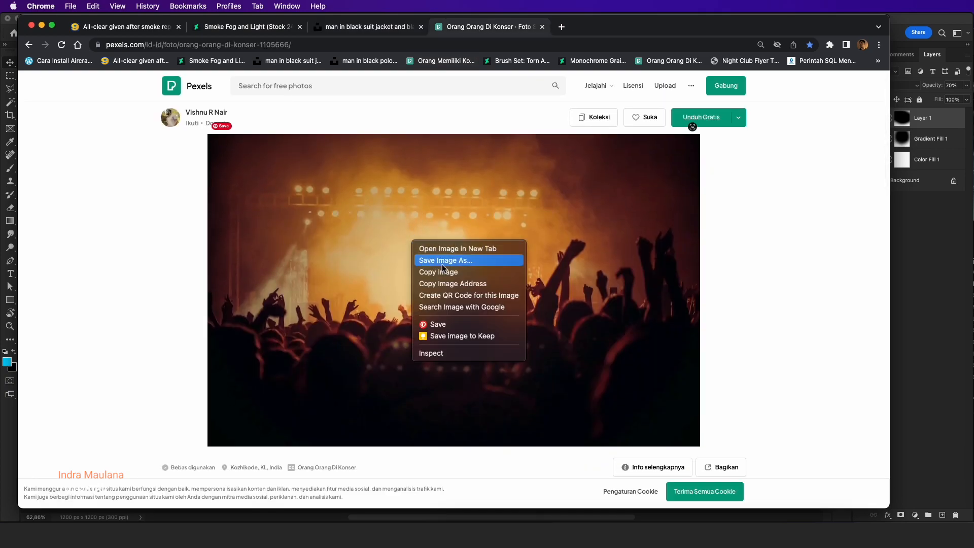
left_click(442, 261)
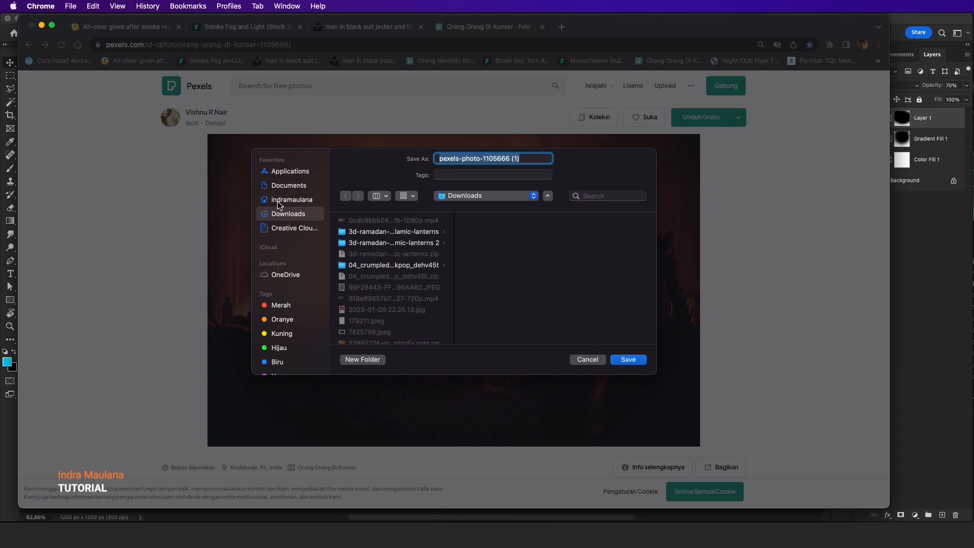
left_click(278, 201)
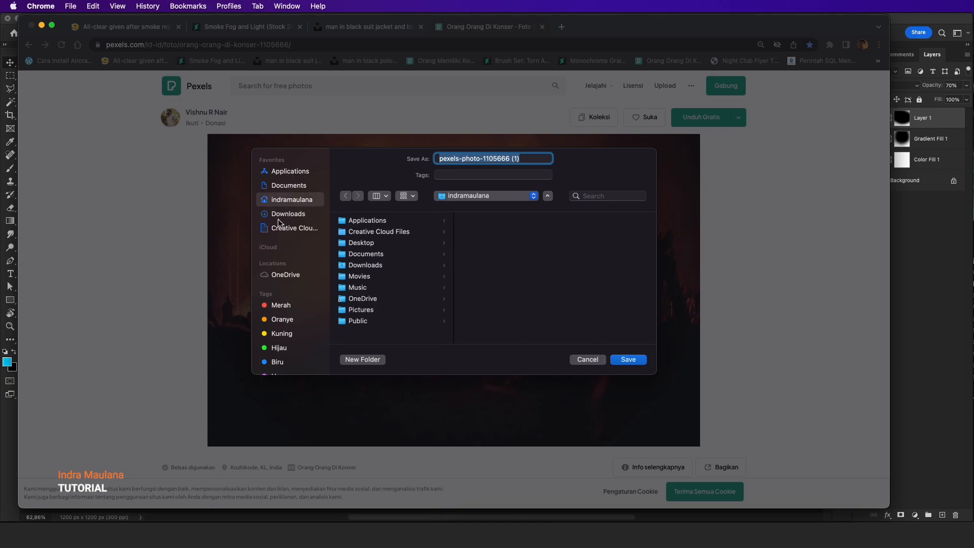
left_click(278, 215)
left_click(629, 360)
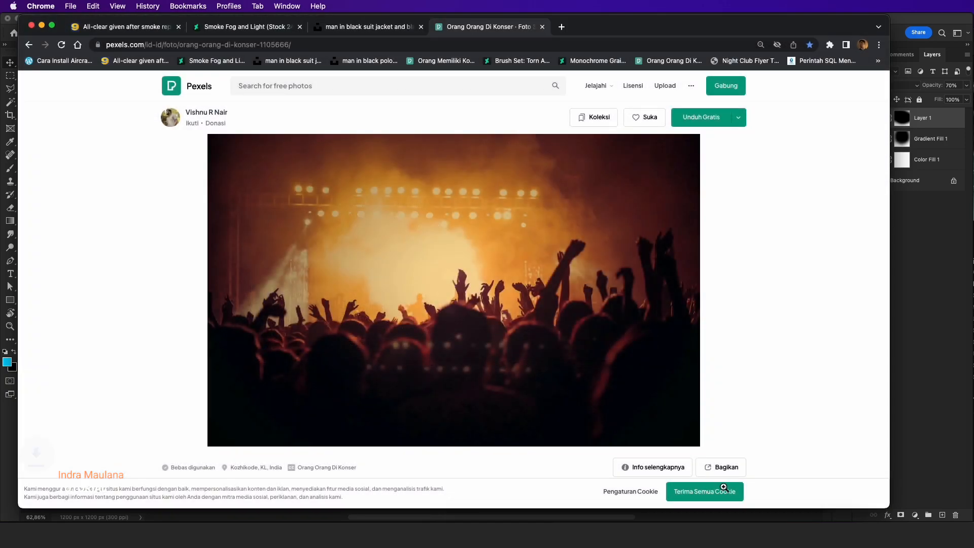
- Open the browser's full download list and reveal pexels-photo-1105666 (1).webp in Finder
left_click(843, 494)
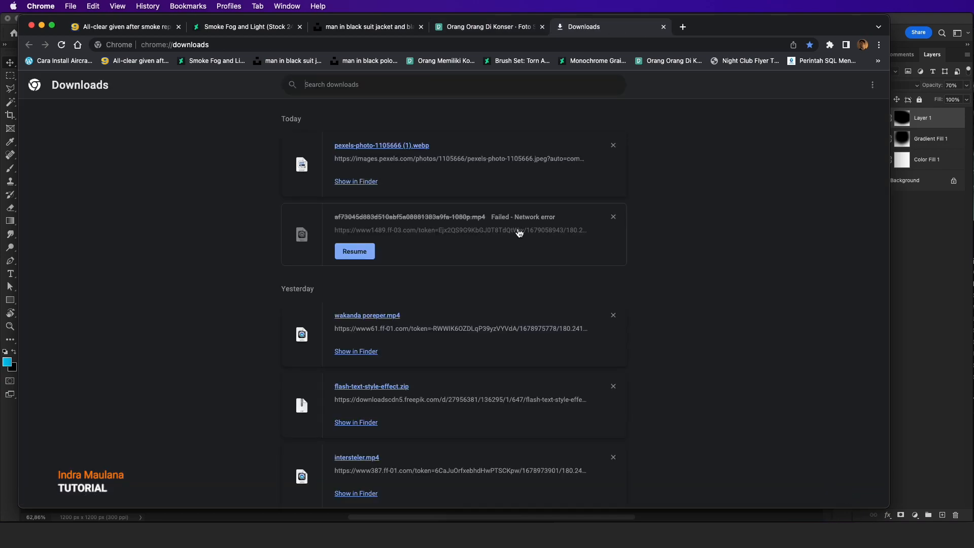
left_click(354, 181)
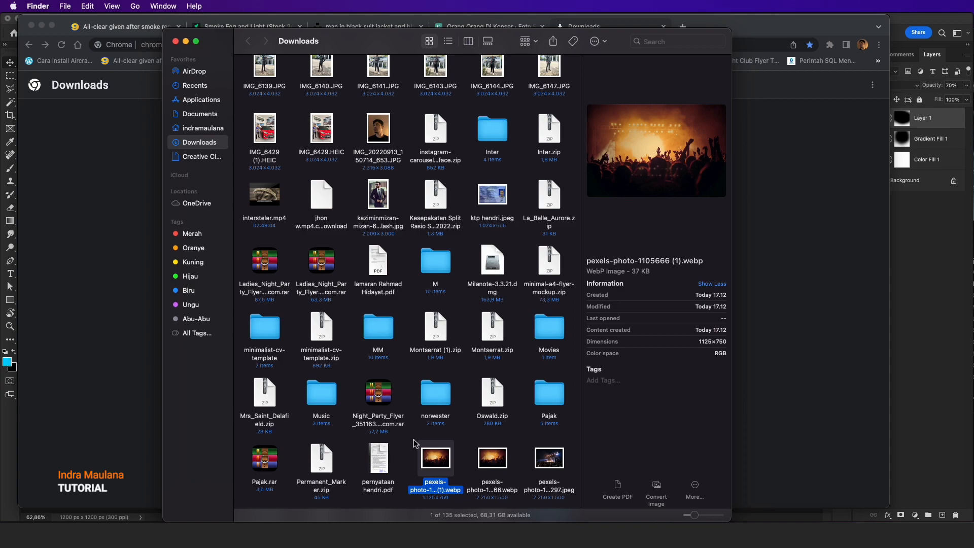
right_click(437, 462)
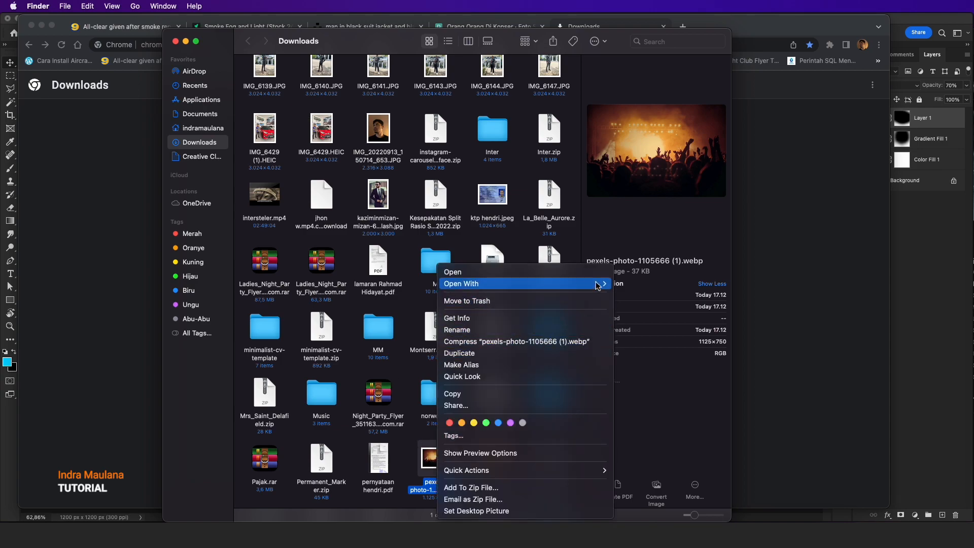
mouse_move(597, 285)
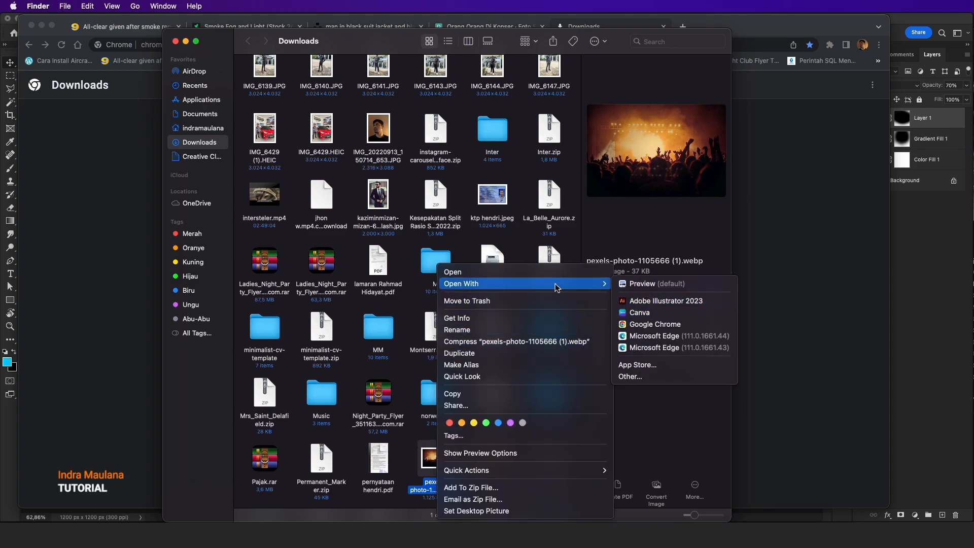
left_click(429, 456)
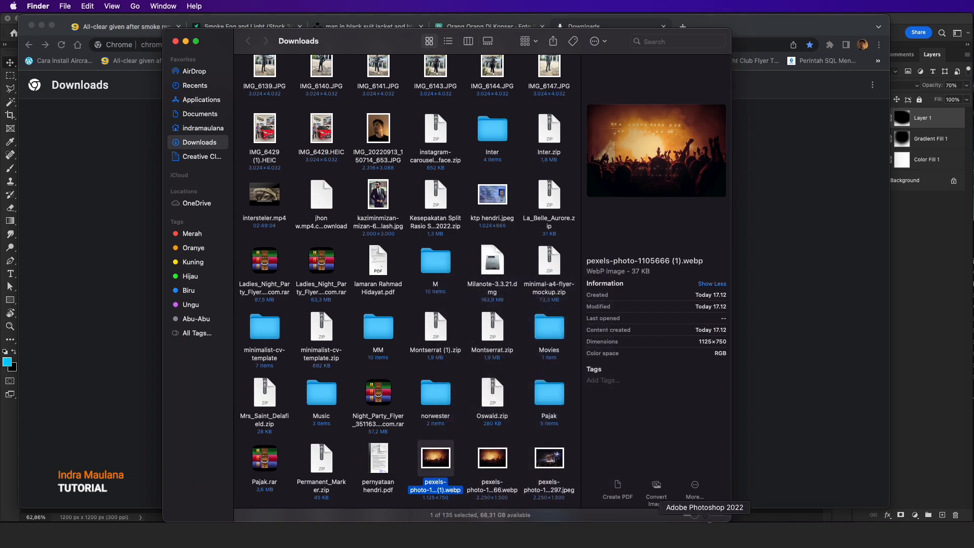
- Open pexels-photo-1105666 (1).webp from Finder as a separate document in Photoshop
left_click_drag(708, 521, 833, 49)
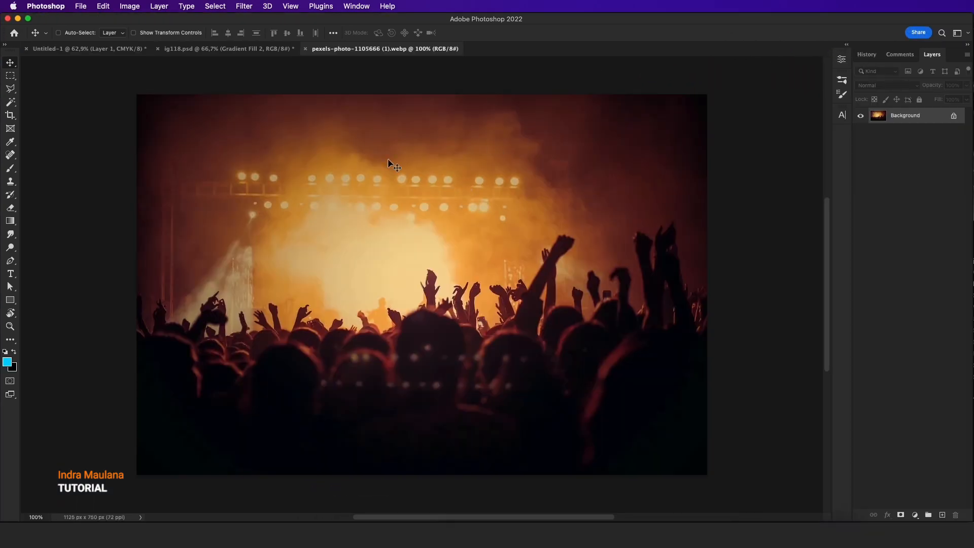
- Convert the concert crowd photo to grayscale tones with the Black & White adjustment at its default settings
left_click(128, 6)
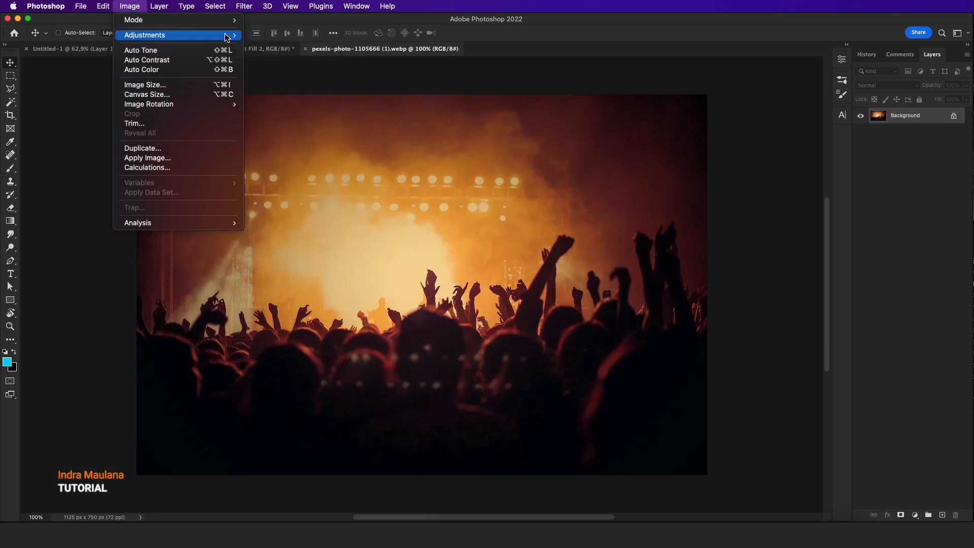
mouse_move(225, 35)
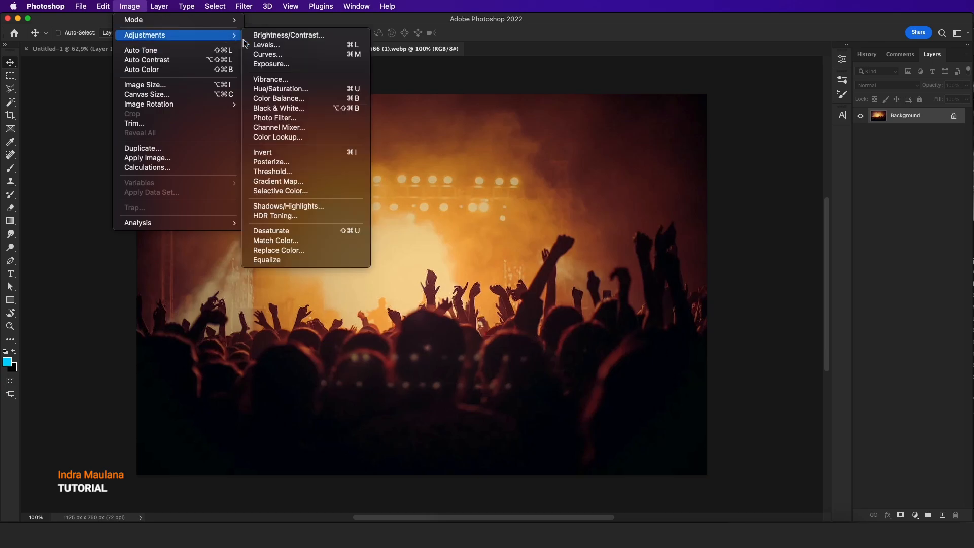
left_click(291, 108)
key("Return")
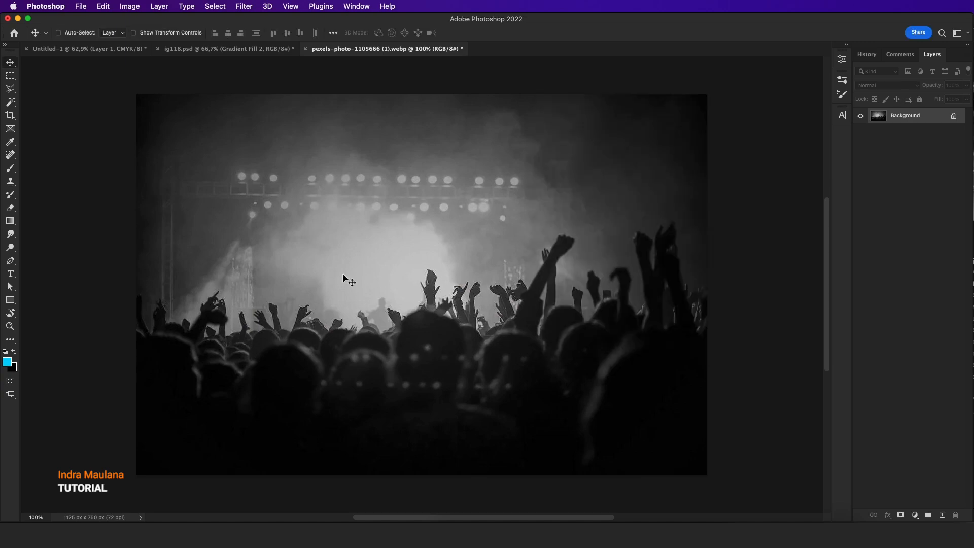
- Bring the black-and-white crowd photo into the Untitled-1 document and align it with the canvas's upper edge
scroll(197, 167, "up", 1)
left_click_drag(78, 41, 426, 254)
left_click_drag(518, 267, 503, 236)
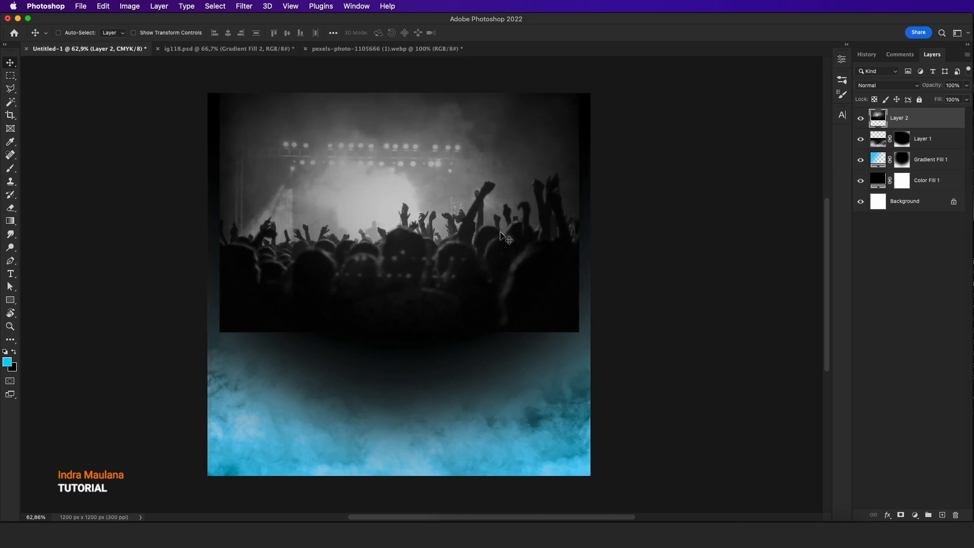
- Scale the crowd photo to about 110% so it spans the canvas width, and shift it slightly upward
left_click(107, 5)
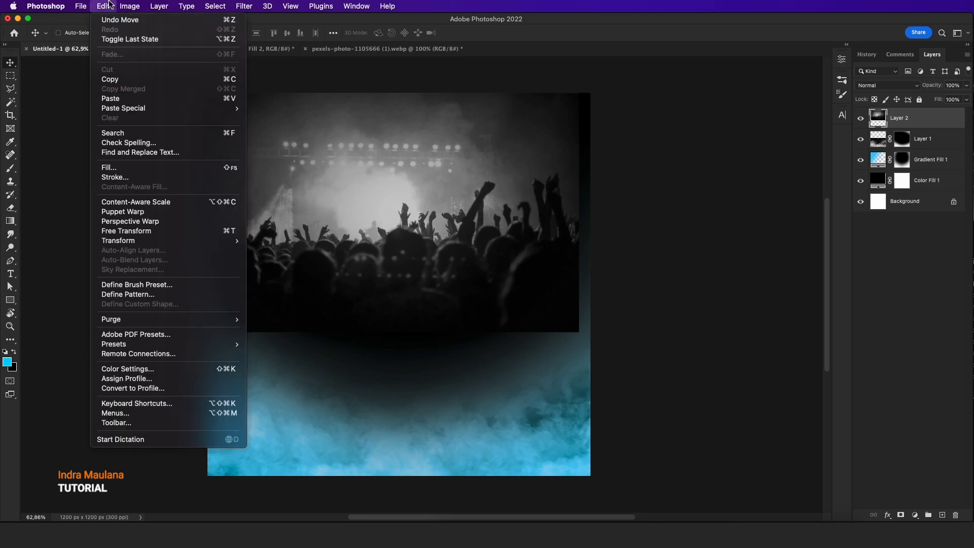
left_click(132, 225)
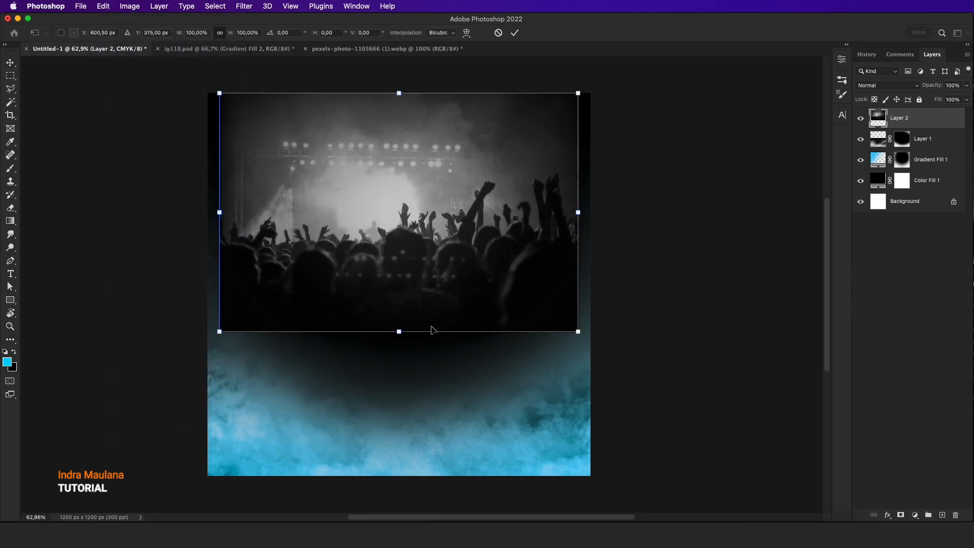
left_click_drag(578, 333, 595, 340)
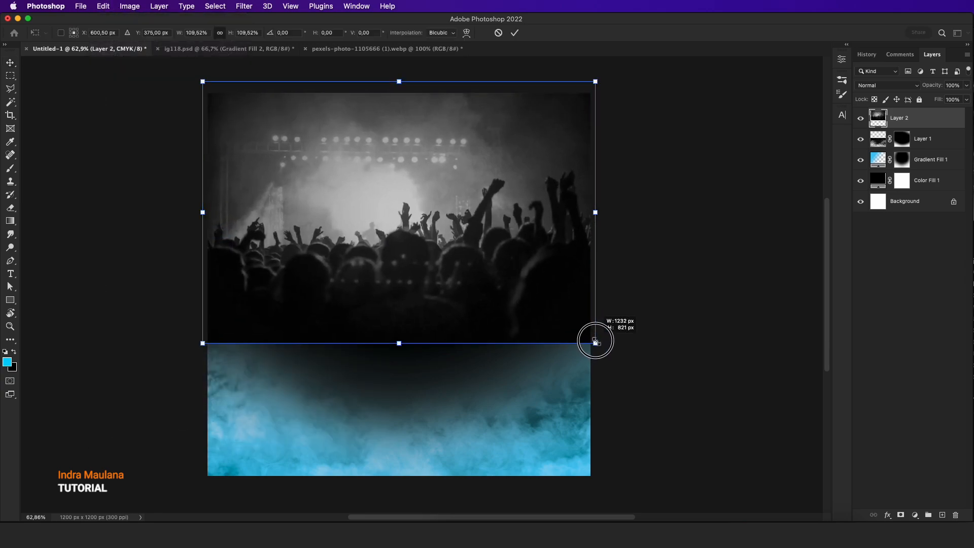
key("Return")
left_click_drag(494, 319, 489, 298)
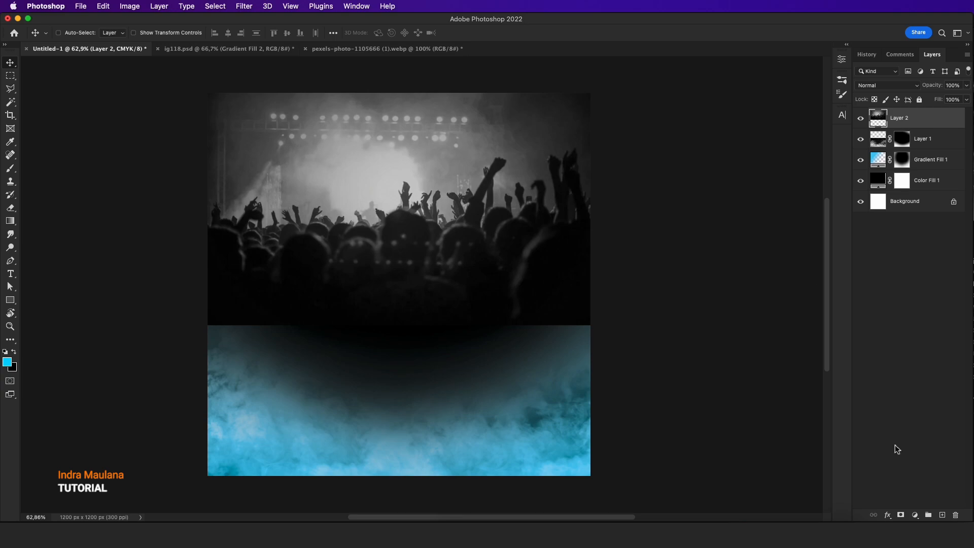
- Add a radial blue-to-transparent gradient fill layer at 153% scale, centred near the canvas's upper edge
left_click(916, 516)
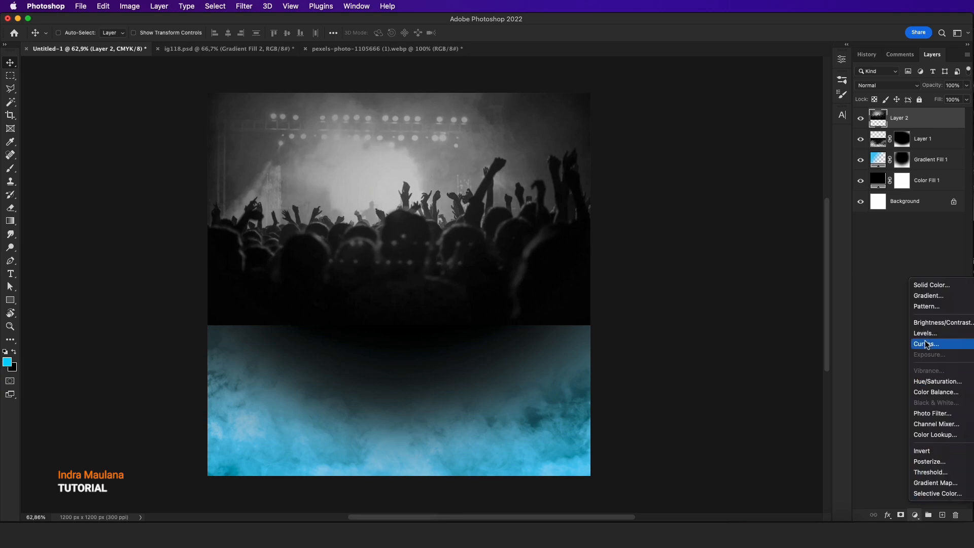
left_click(930, 297)
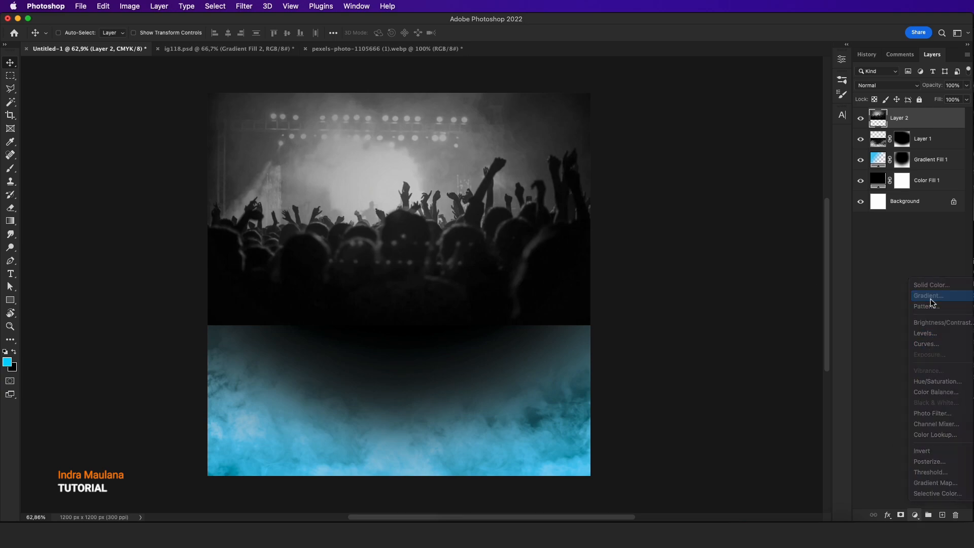
left_click(712, 142)
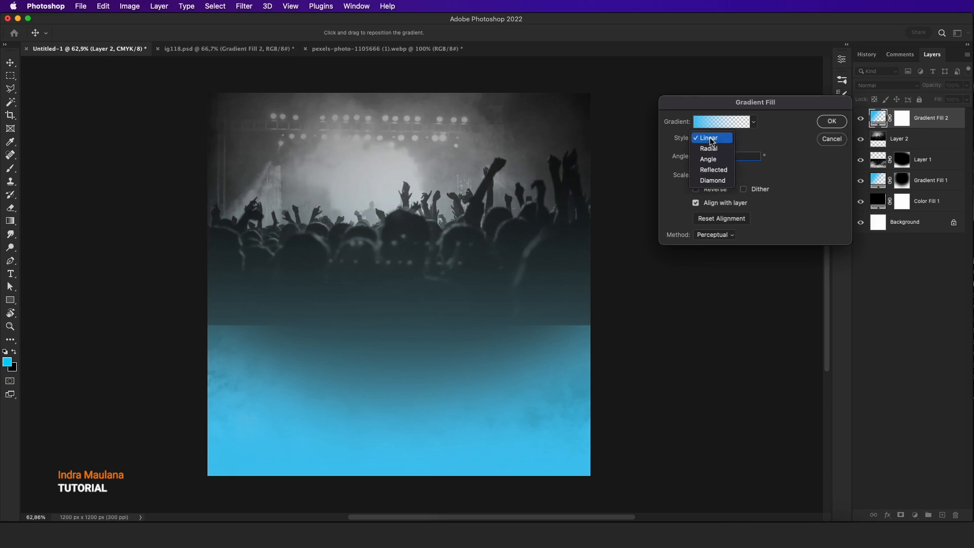
left_click(708, 150)
left_click_drag(404, 239, 402, 71)
mouse_move(684, 176)
left_mouse_down()
mouse_move(715, 176)
mouse_move(672, 178)
left_mouse_up()
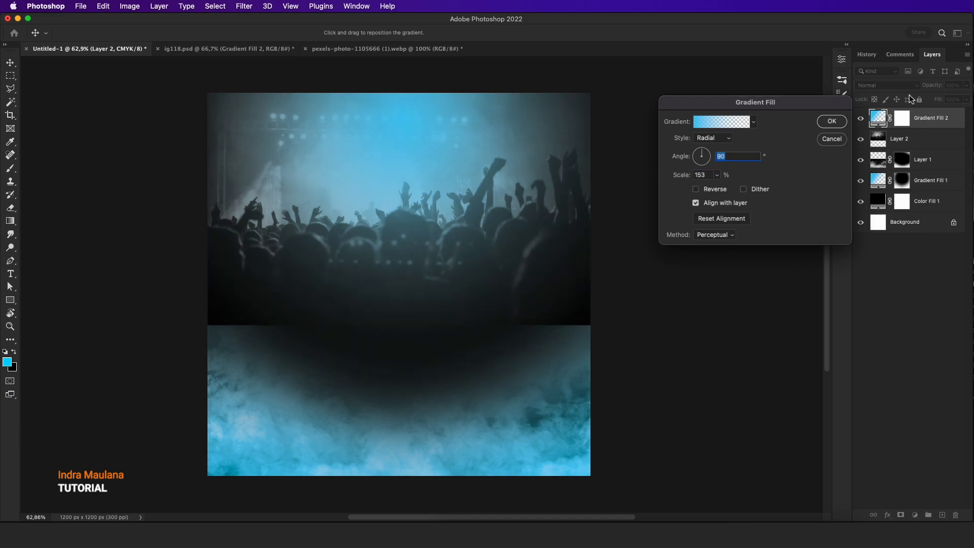
left_click(832, 121)
- Set the new gradient fill's blend mode to Overlay and move the crowd photo layer further up
left_click(879, 85)
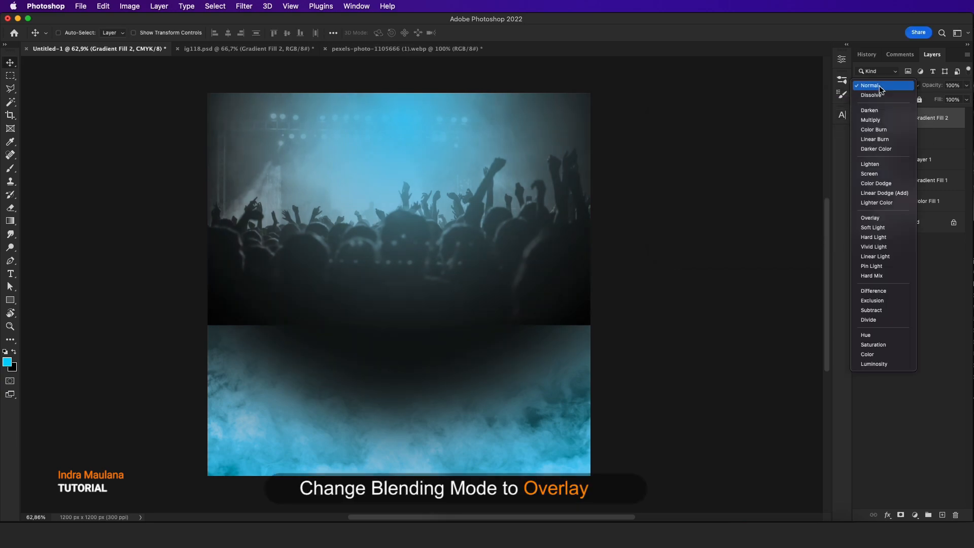
left_click(865, 218)
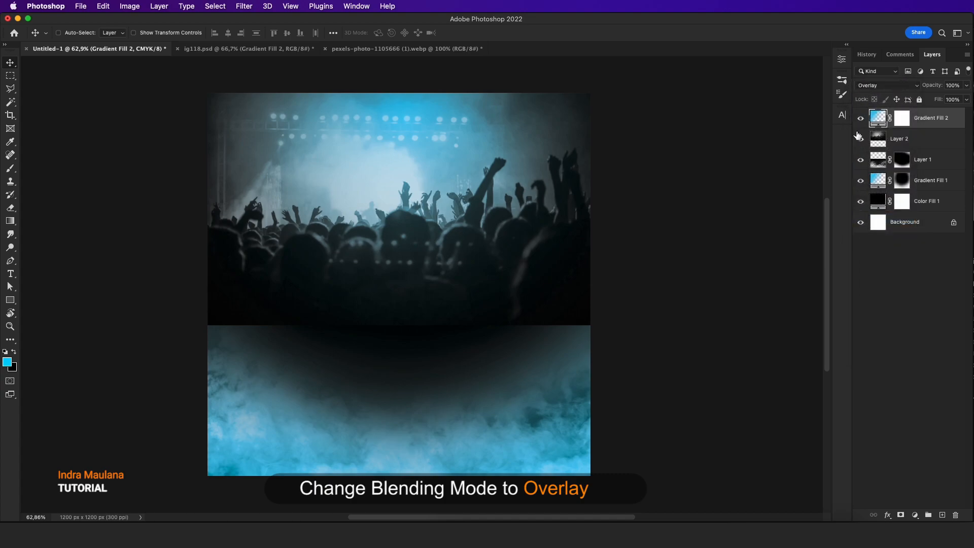
left_click(903, 142)
left_click_drag(494, 268, 496, 236)
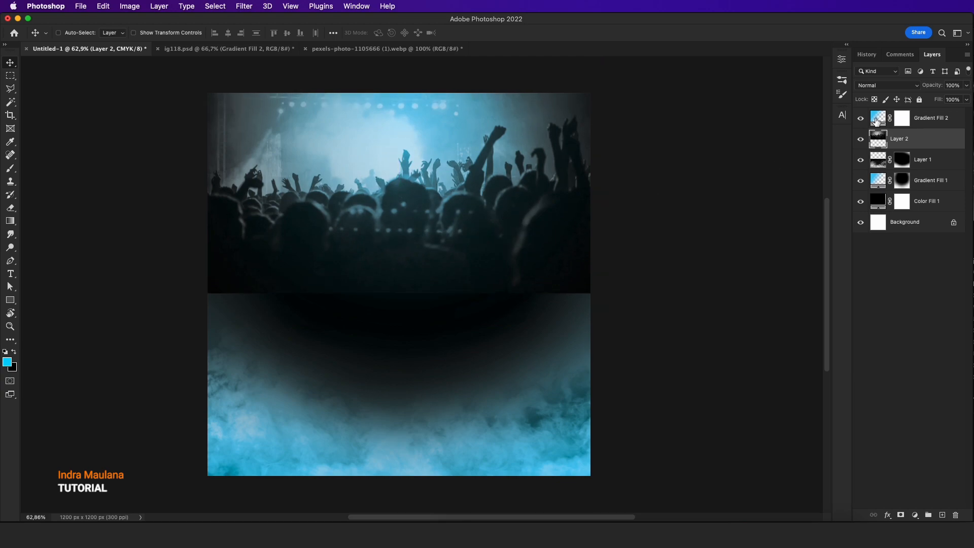
- Change the Gradient Fill 2 style to Linear, reverse it, and reposition the gradient so the blue tints the crowd from above
double_click(880, 120)
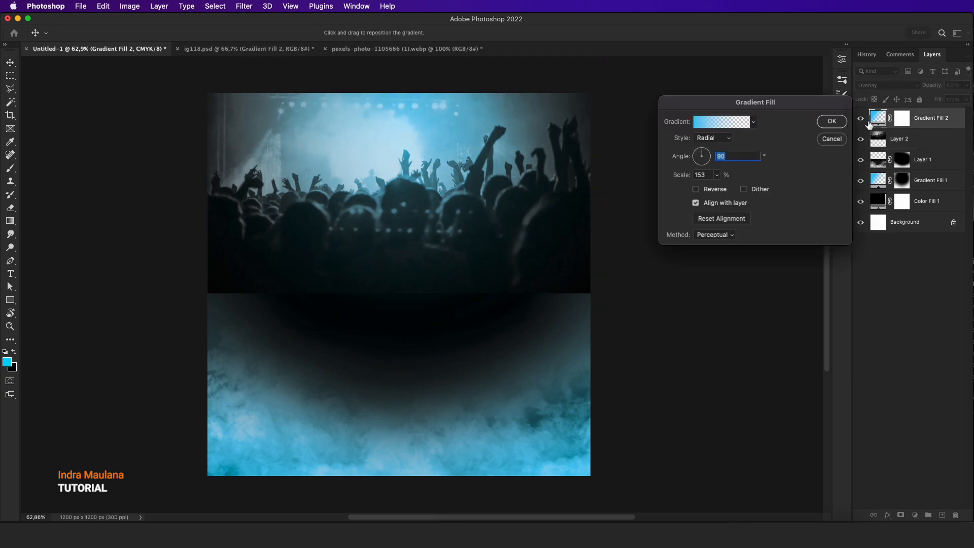
left_click(701, 140)
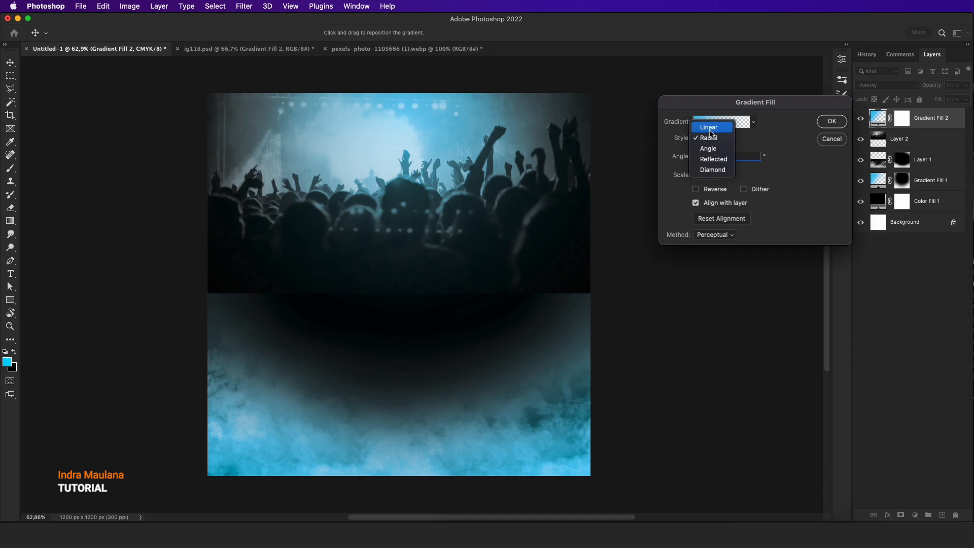
left_click(706, 127)
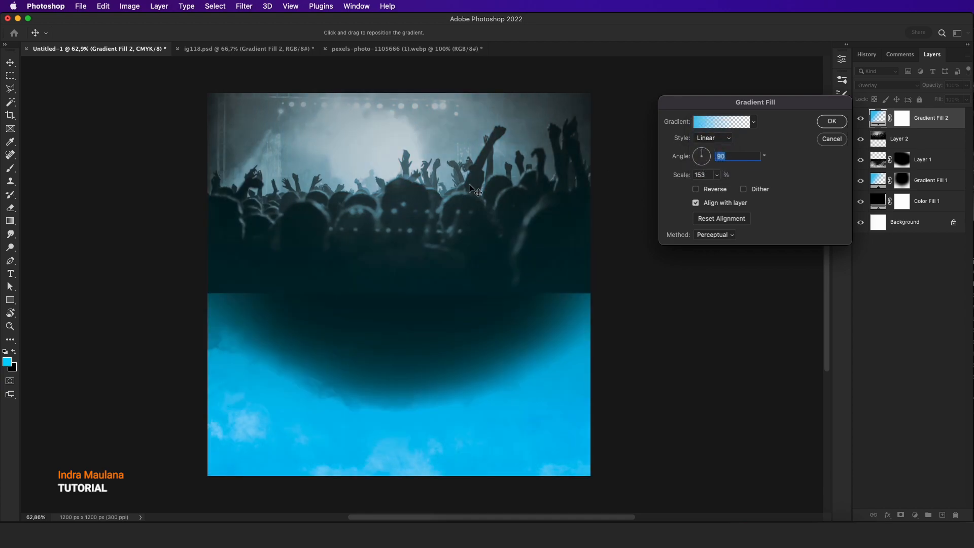
left_click(695, 190)
left_click_drag(419, 271, 406, 342)
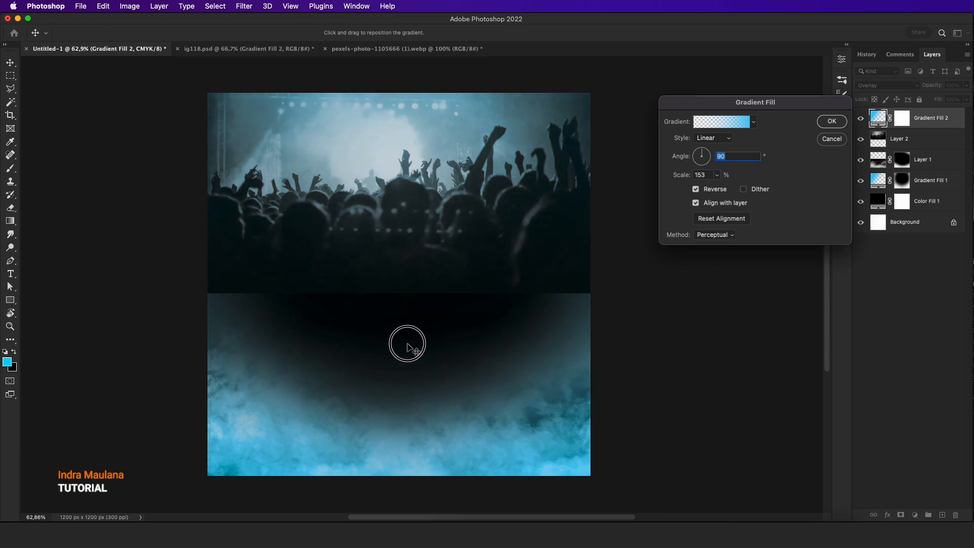
left_click_drag(406, 389, 405, 413)
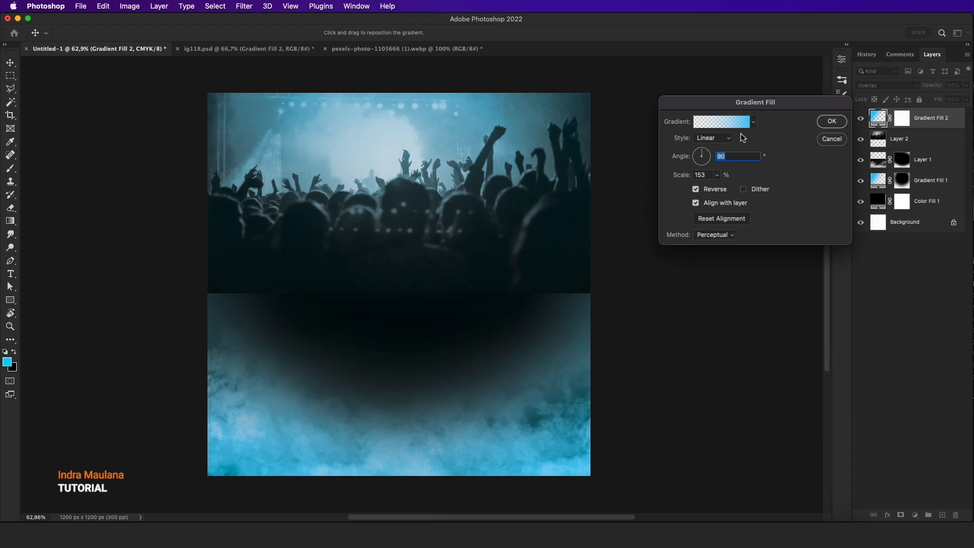
left_click(831, 123)
- Add a layer mask to the crowd photo layer and paint black with a soft 600 px brush over its lower part
left_click(905, 120)
left_click(896, 145)
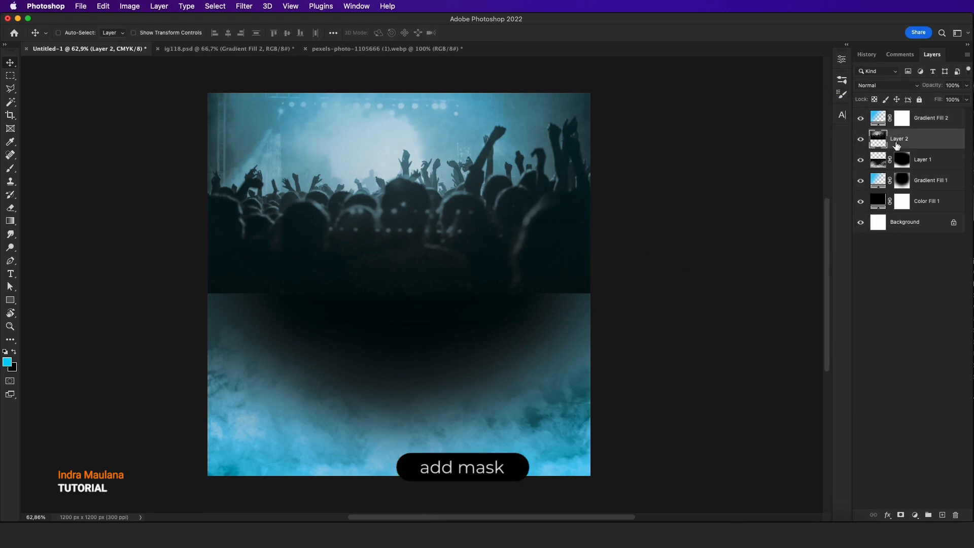
left_click(899, 516)
left_click(10, 168)
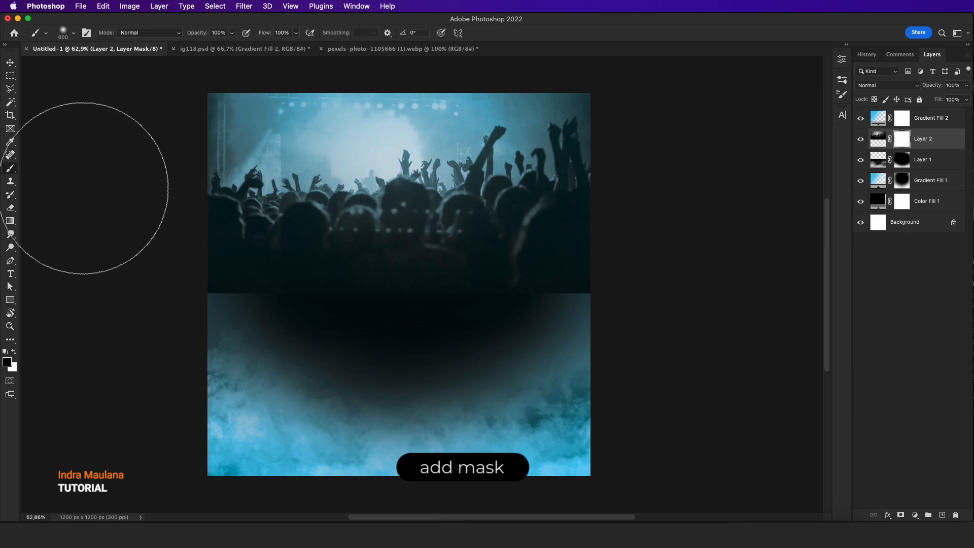
mouse_move(205, 334)
left_mouse_down()
mouse_move(319, 329)
mouse_move(238, 305)
mouse_move(348, 294)
mouse_move(382, 303)
mouse_move(302, 281)
mouse_move(487, 258)
mouse_move(423, 310)
mouse_move(372, 284)
left_mouse_up()
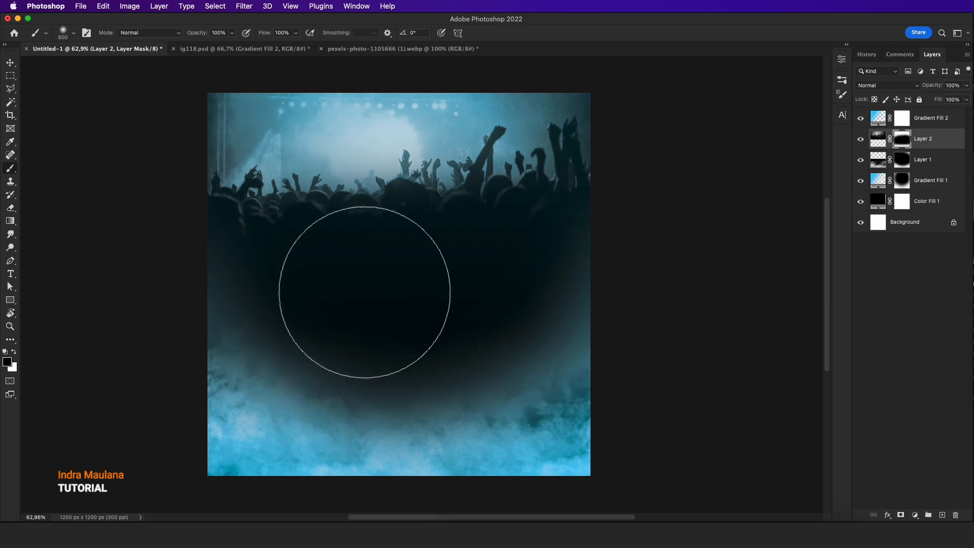
left_click_drag(297, 250, 414, 249)
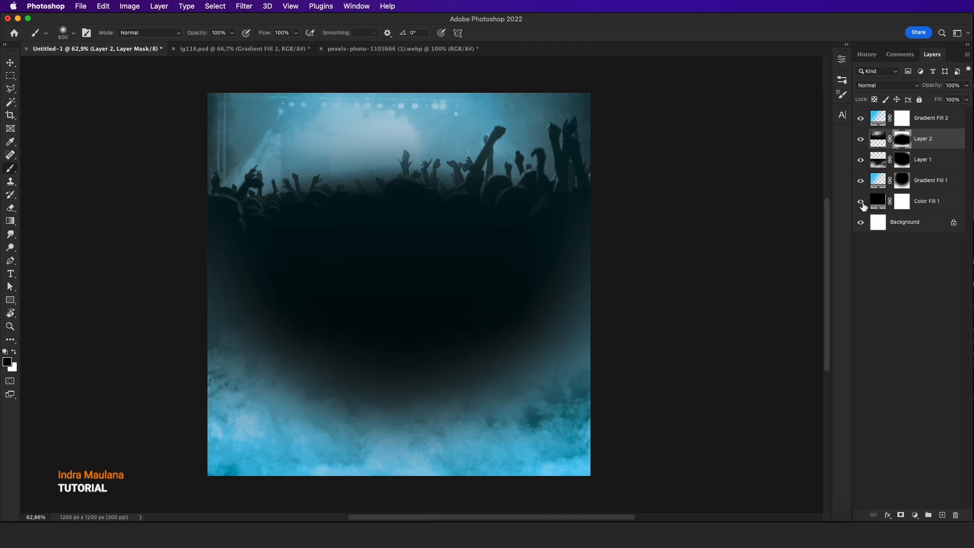
left_click(861, 202)
left_click(860, 202)
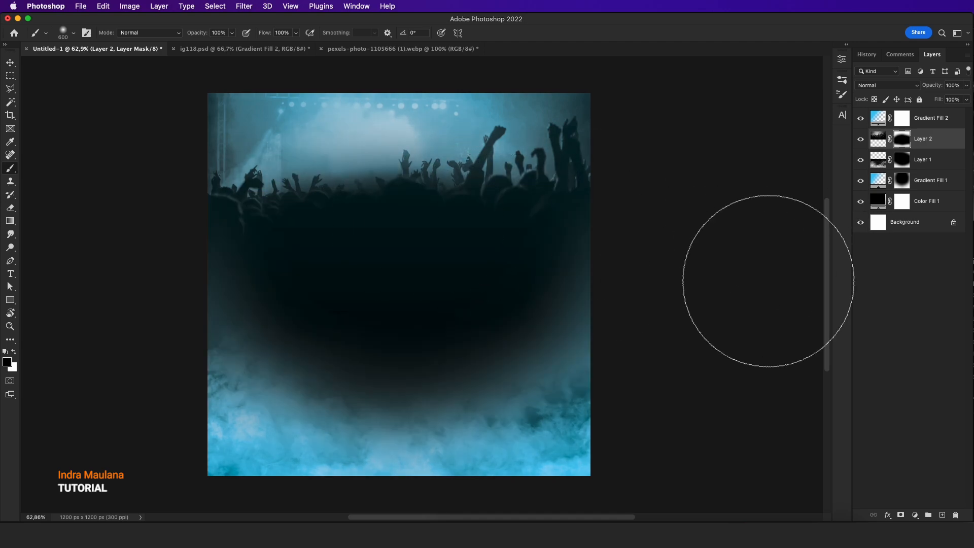
- Move the smoke layer, Layer 1, down toward the canvas's lower edge
left_click(901, 182)
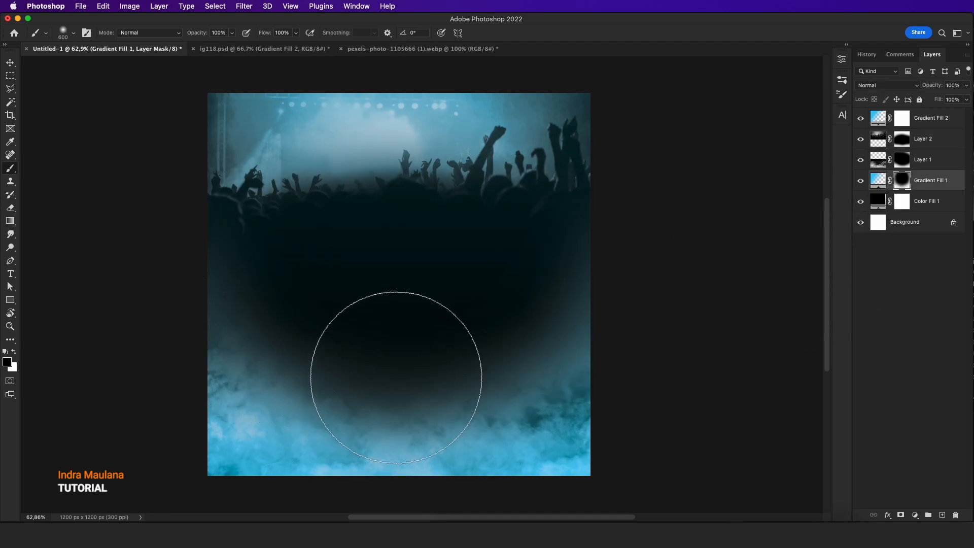
left_click(878, 160)
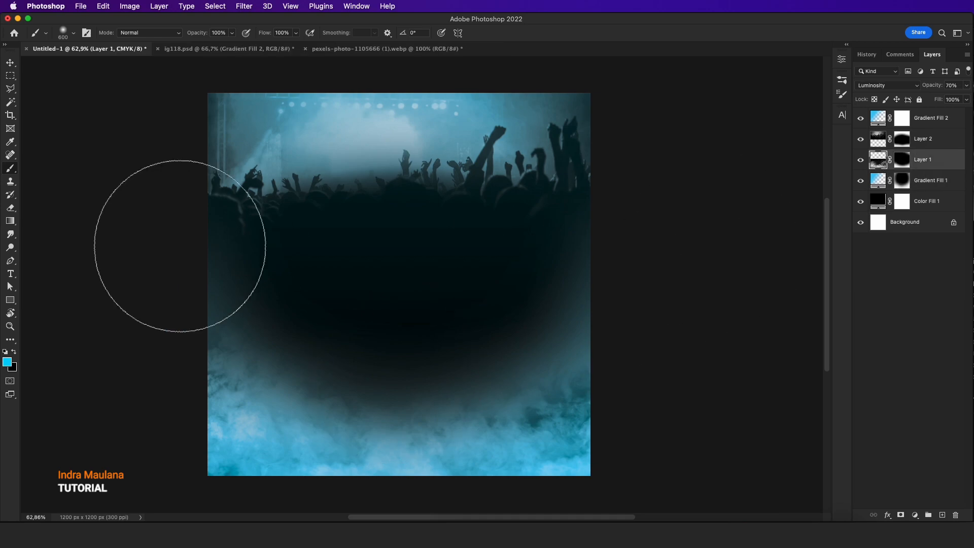
key("v")
left_click_drag(425, 427, 426, 467)
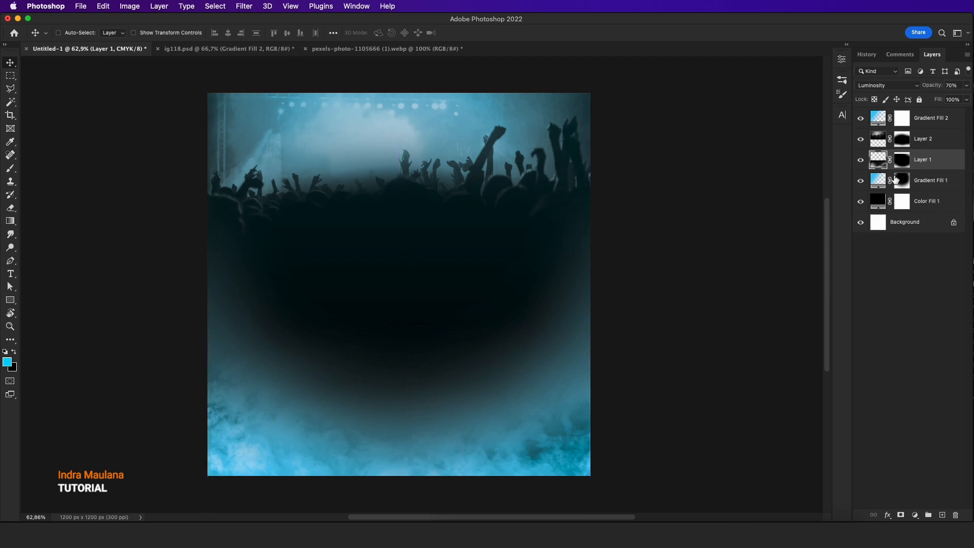
- Move the Gradient Fill 1 layer mask slightly down to lower the dark centre of the blue glow
left_click(898, 181)
left_click_drag(429, 315, 434, 348)
scroll(425, 347, "up", 1)
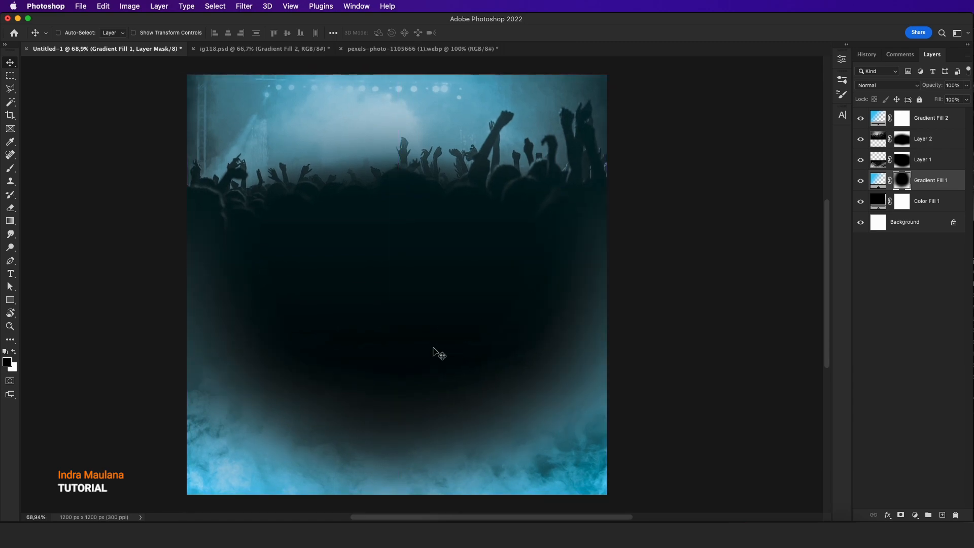
scroll(433, 348, "down", 2)
scroll(433, 348, "up", 3)
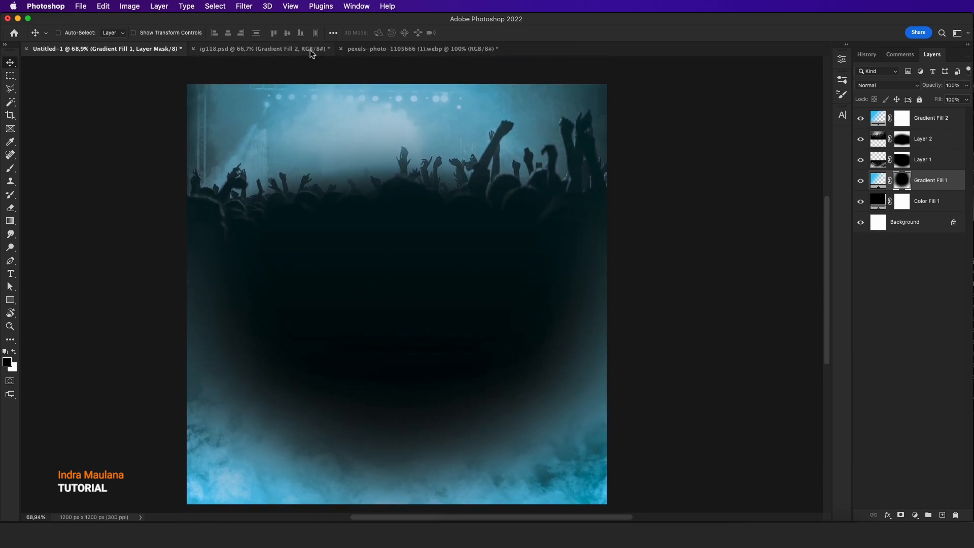
scroll(432, 348, "down", 1)
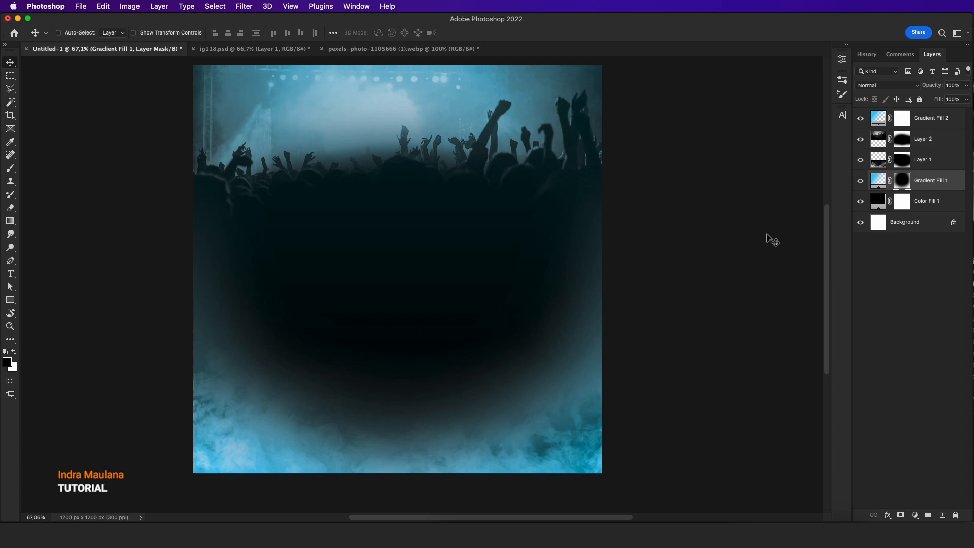
- Add a Brightness/Contrast adjustment layer above Gradient Fill 2 with brightness -6 and contrast 73
left_click(935, 126)
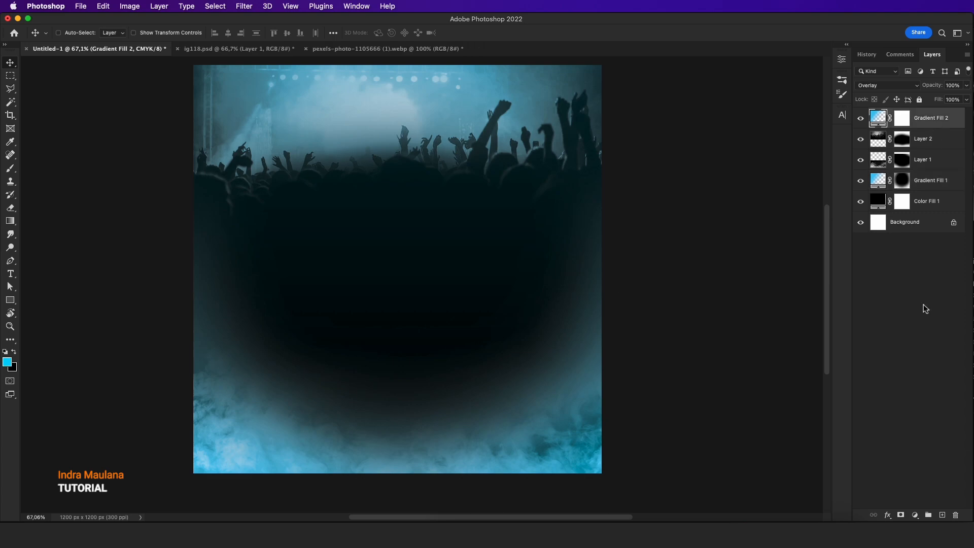
left_click(916, 516)
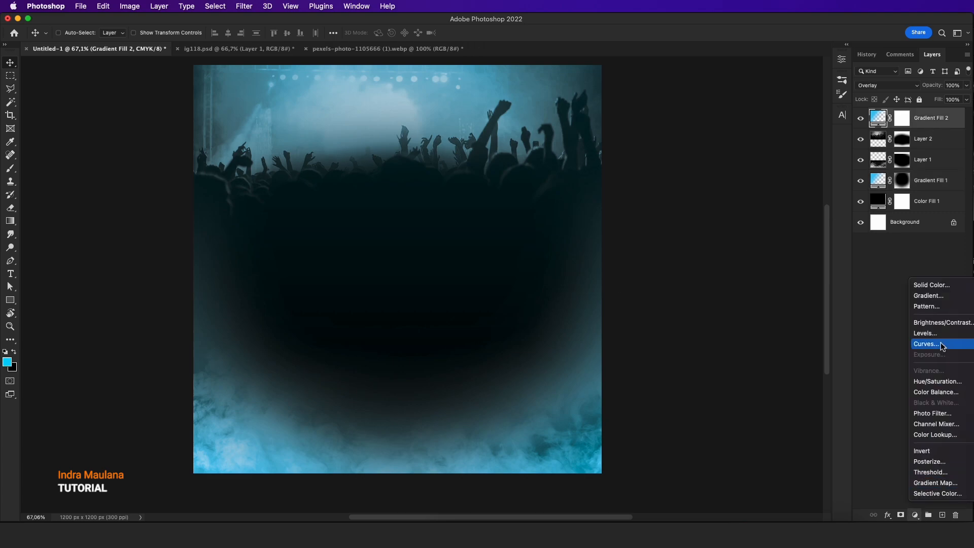
left_click(941, 324)
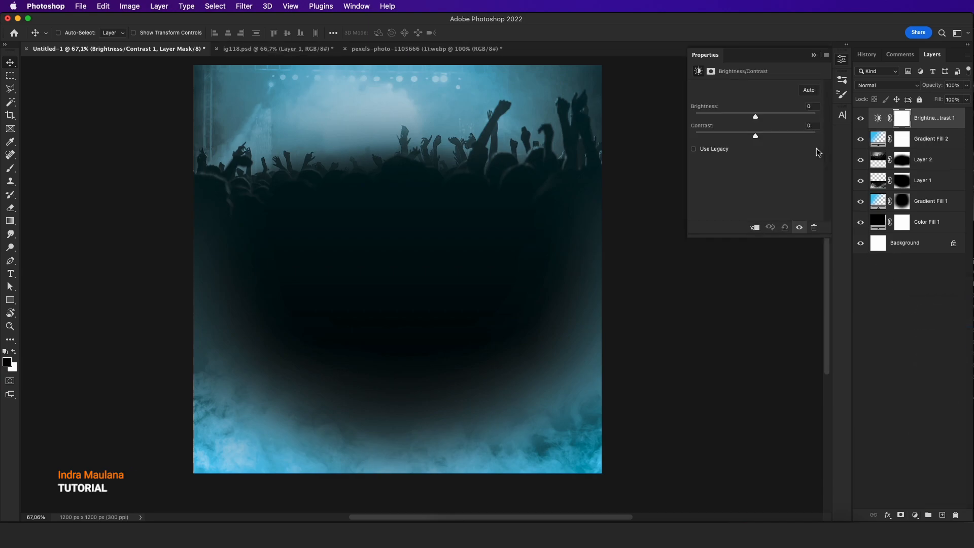
mouse_move(756, 137)
left_mouse_down()
mouse_move(804, 137)
mouse_move(754, 119)
left_mouse_up()
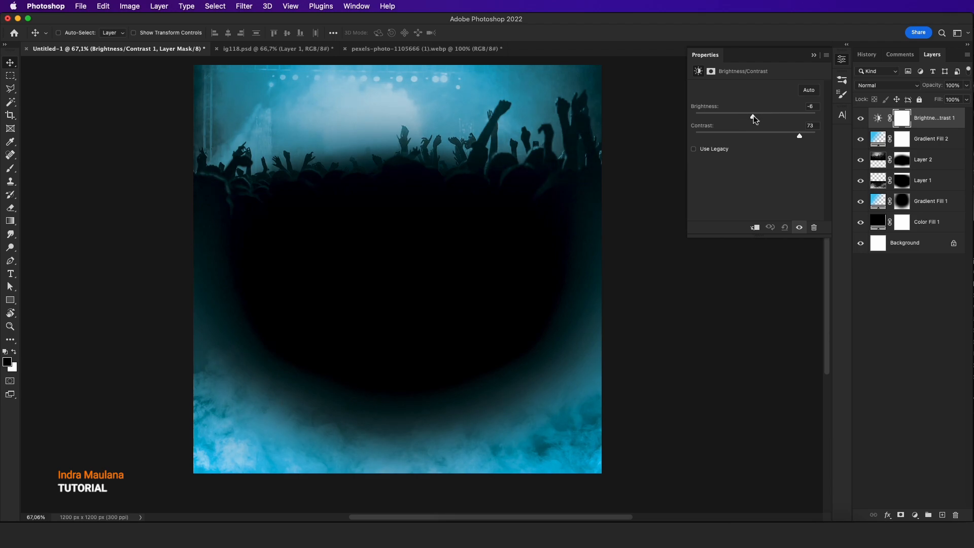
- Add a new empty layer above the Brightness/Contrast adjustment layer
left_click(814, 55)
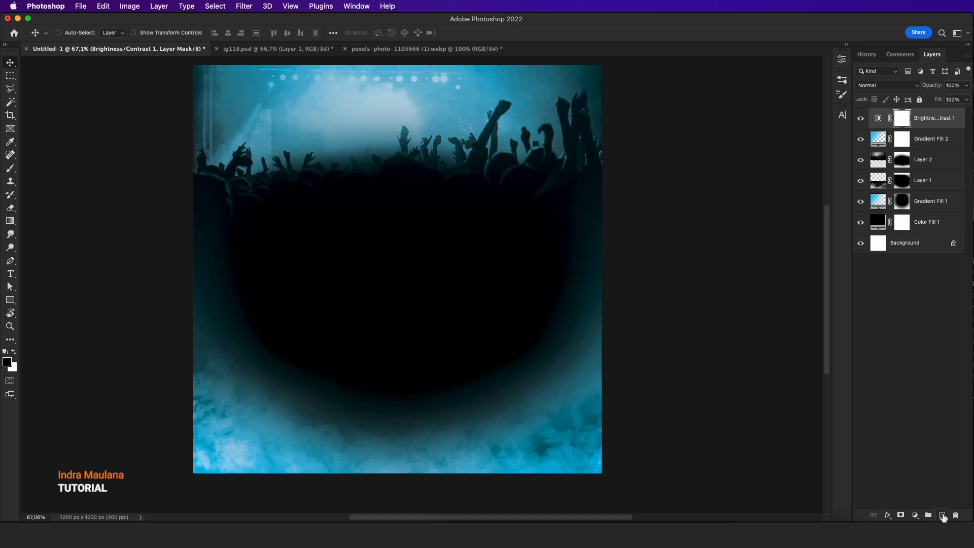
left_click(941, 515)
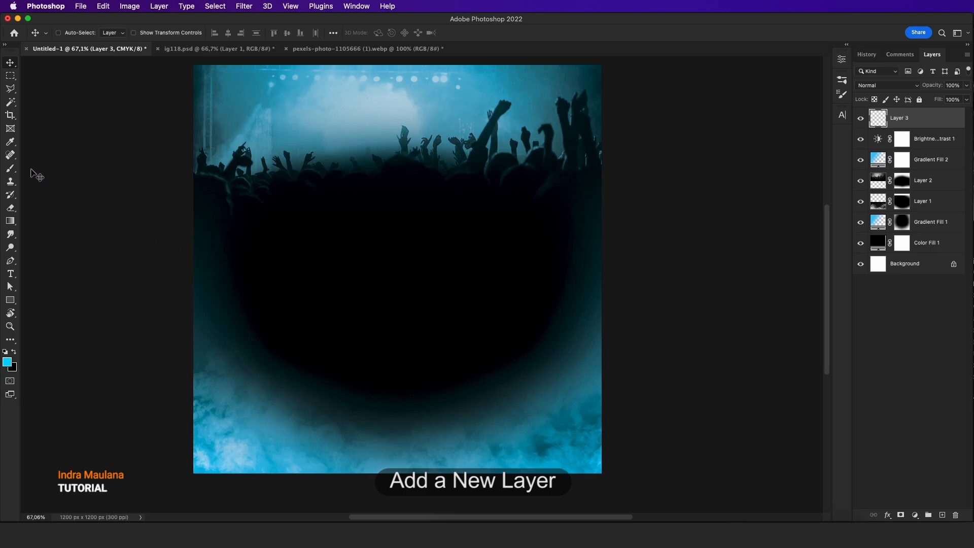
- Try a 201 px smoke brush from the Asap Rokok set with one stamp on the dark centre, and undo the stamp
left_click(6, 172)
right_click(388, 256)
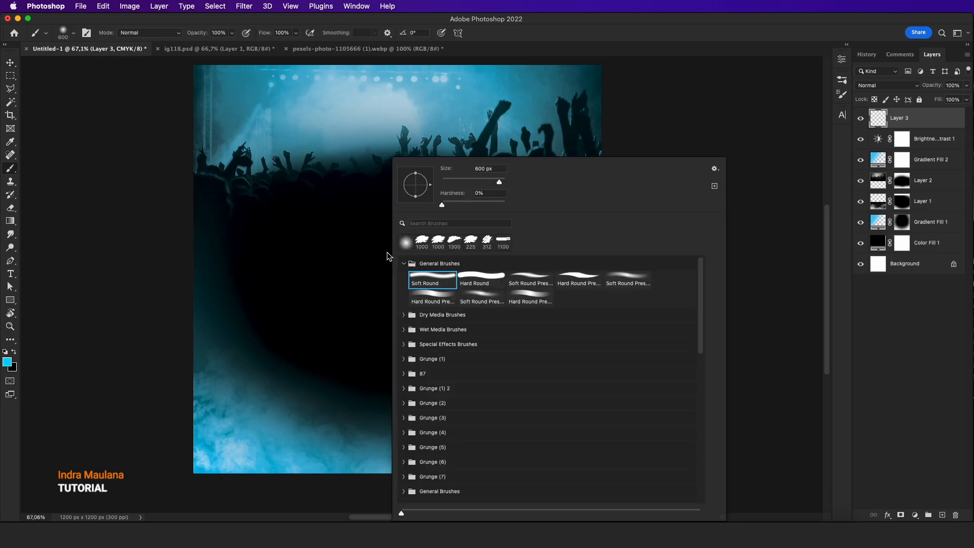
scroll(470, 427, "down", 5)
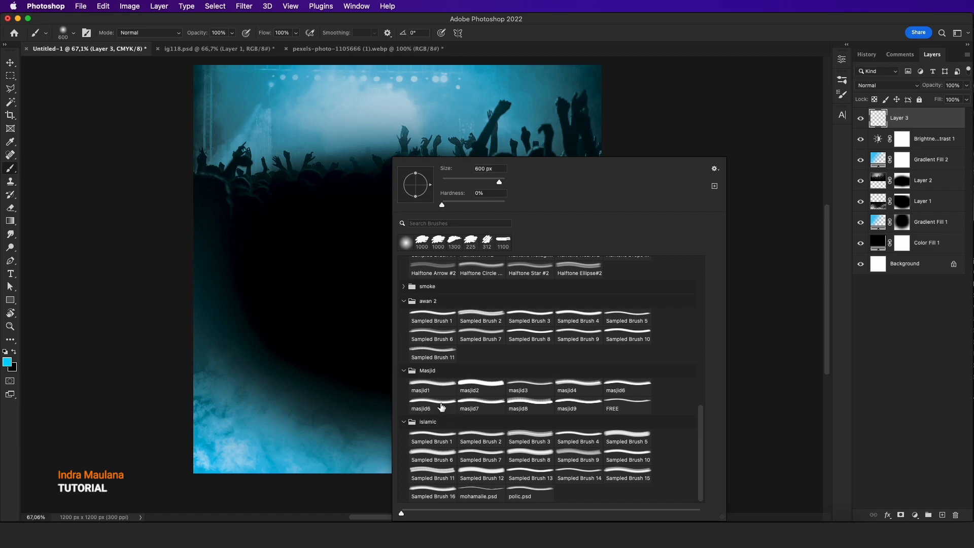
scroll(428, 390, "up", 3)
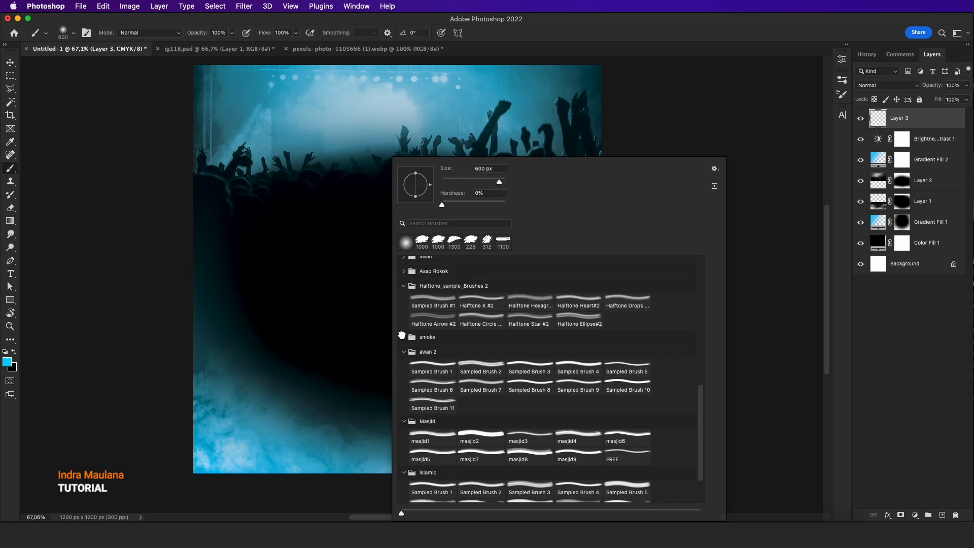
left_click(403, 336)
left_click(403, 272)
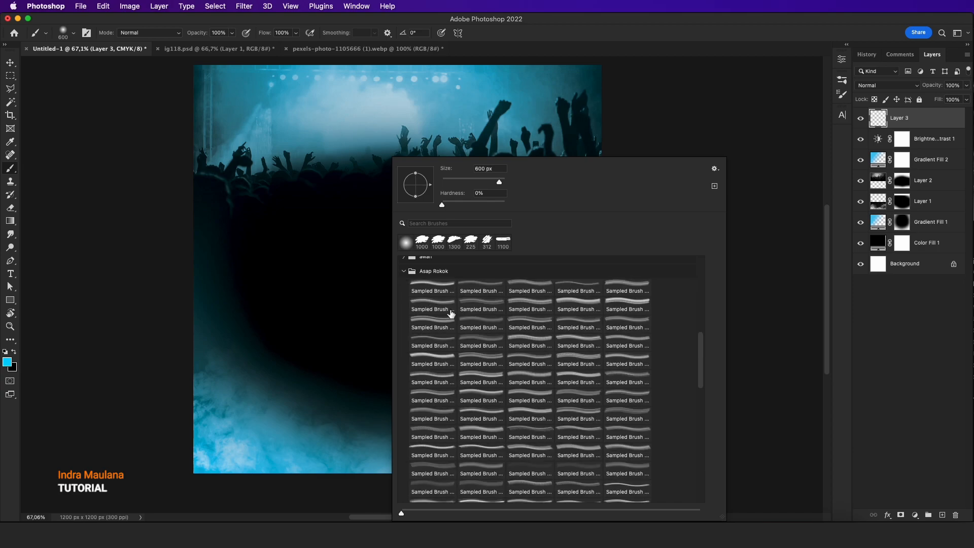
left_click(479, 329)
left_click(474, 181)
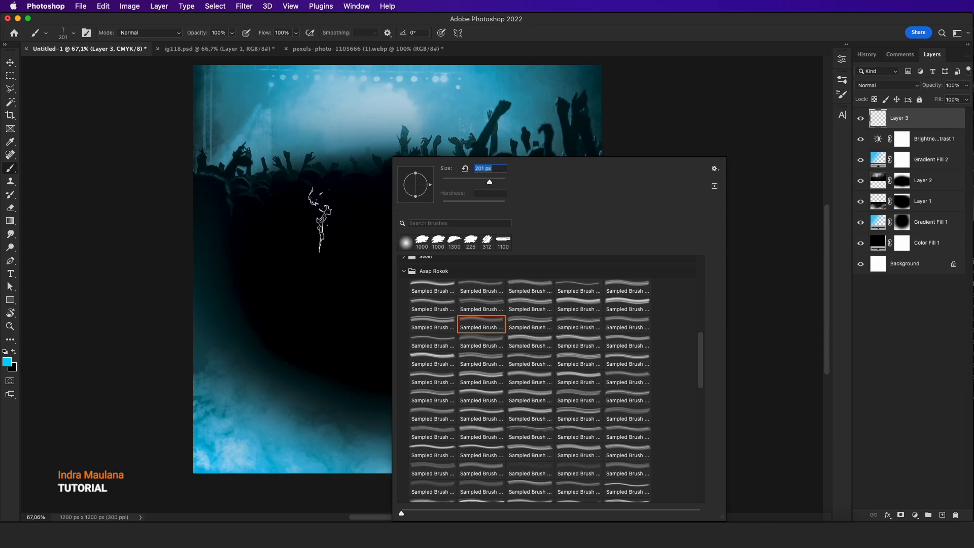
left_click(320, 239)
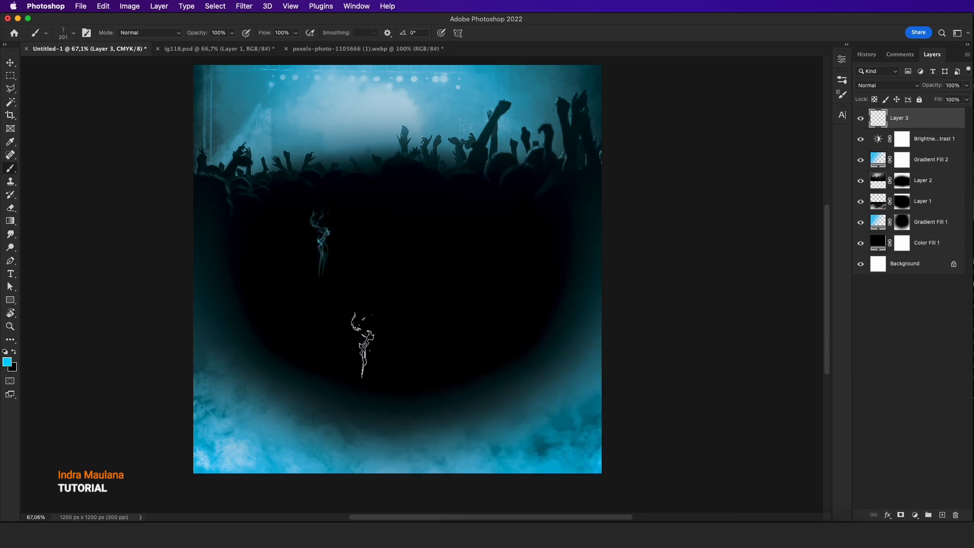
key("super+z")
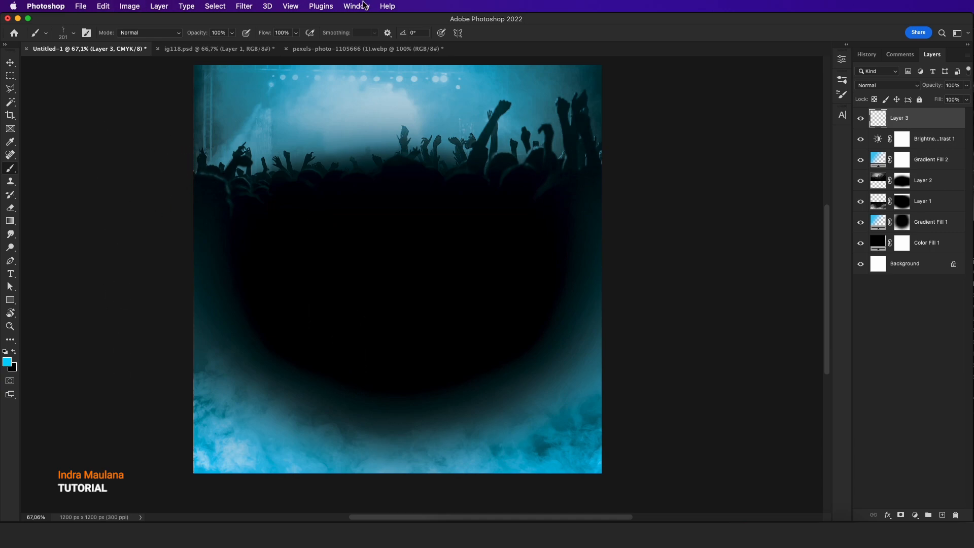
- In the brush settings, choose another curling smoke tip and set its size to 433 px
left_click(364, 5)
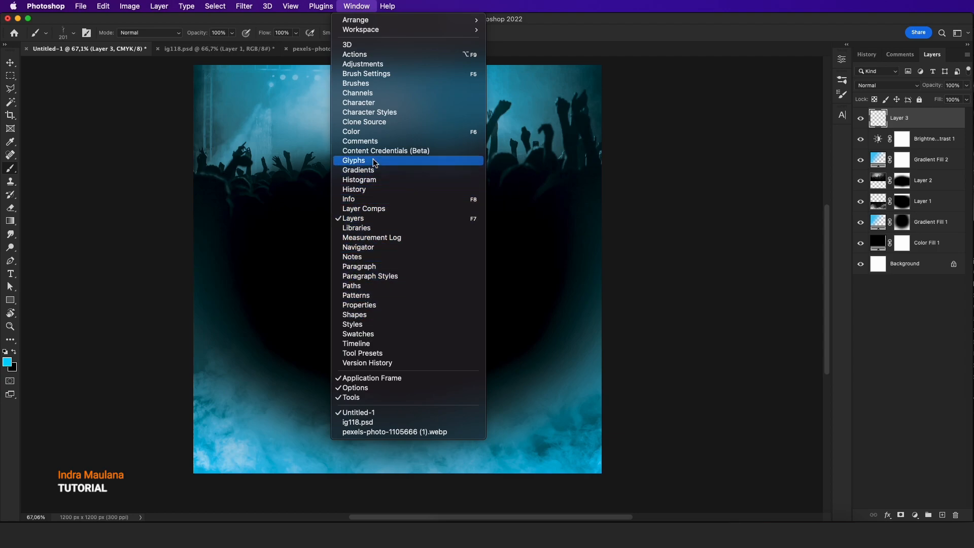
left_click(377, 73)
scroll(785, 241, "down", 8)
scroll(784, 240, "up", 2)
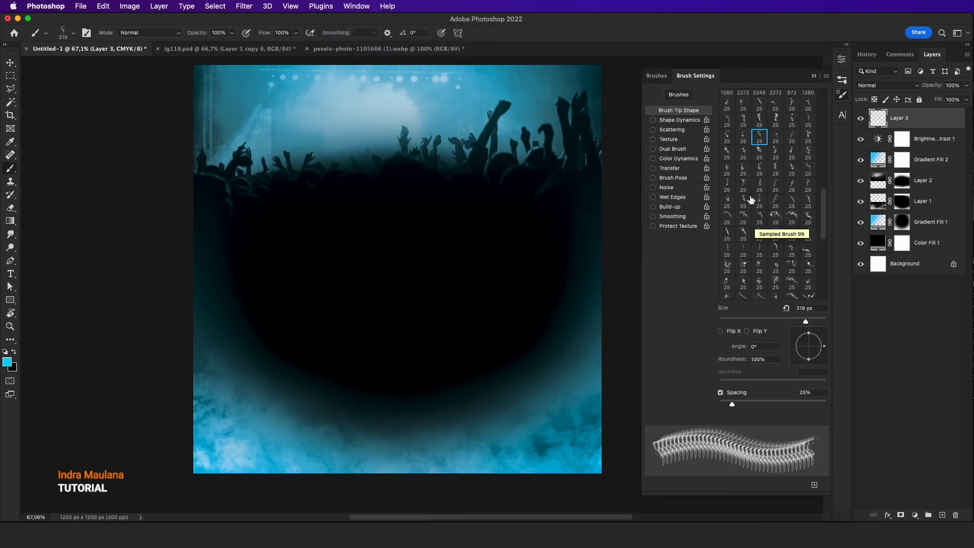
left_click(776, 203)
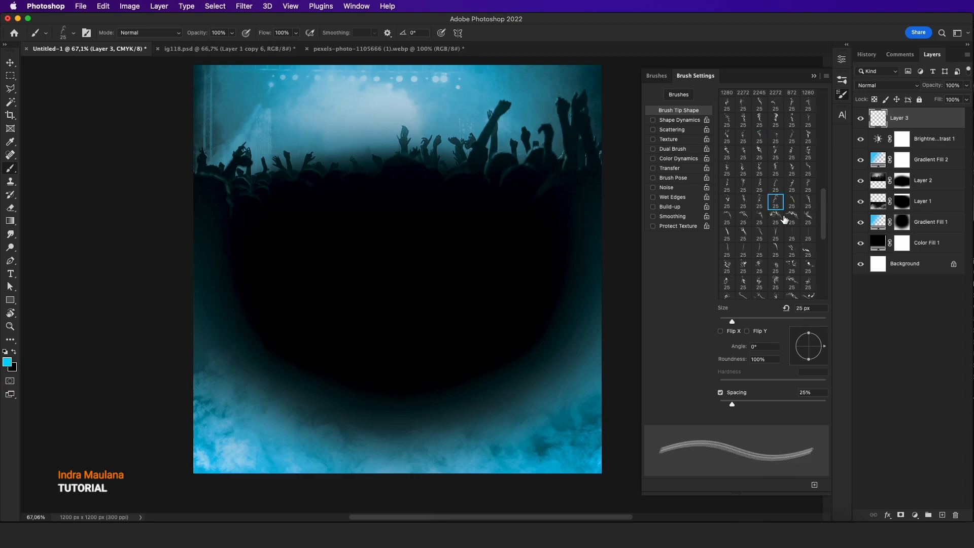
left_click(812, 320)
- Try stamping the 433 px smoke brush at different spots on the dark centre, undoing the stamps
left_click(497, 284)
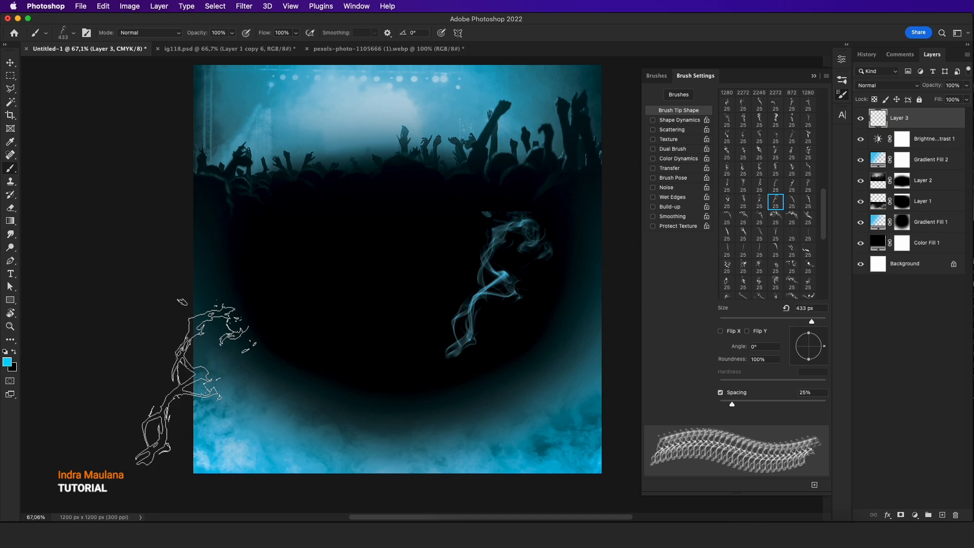
key("super+z")
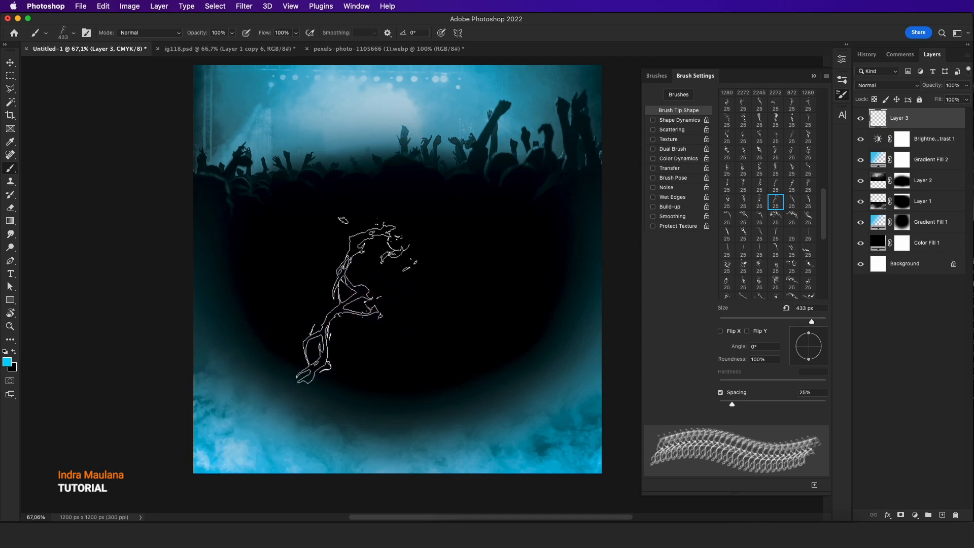
left_click(357, 300)
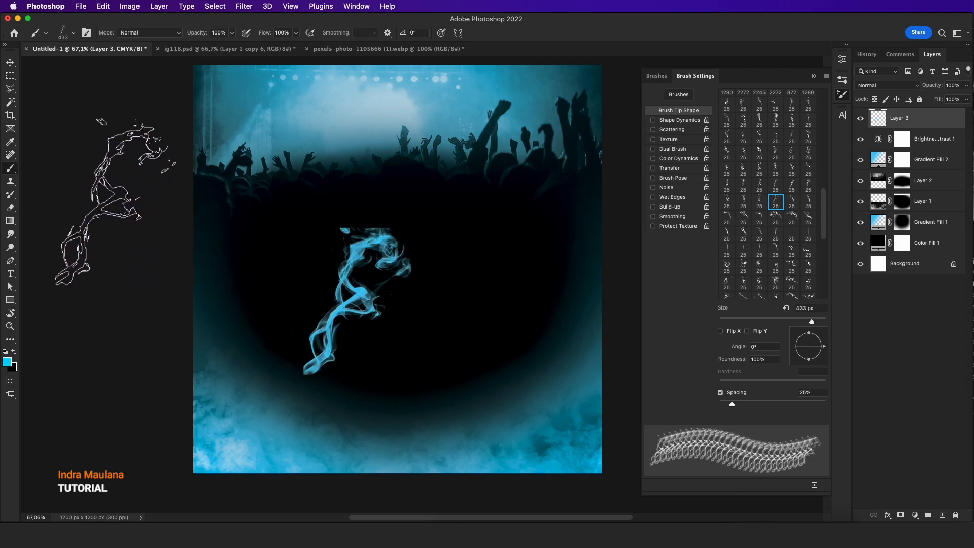
key("super+z")
key("super+z")
key("super+z")
key("super+z")
- Stamp a blue smoke wisp on the new layer, rotate it to about 55°, stretch it, and place it on the dark centre's lower-right edge
left_click(350, 294)
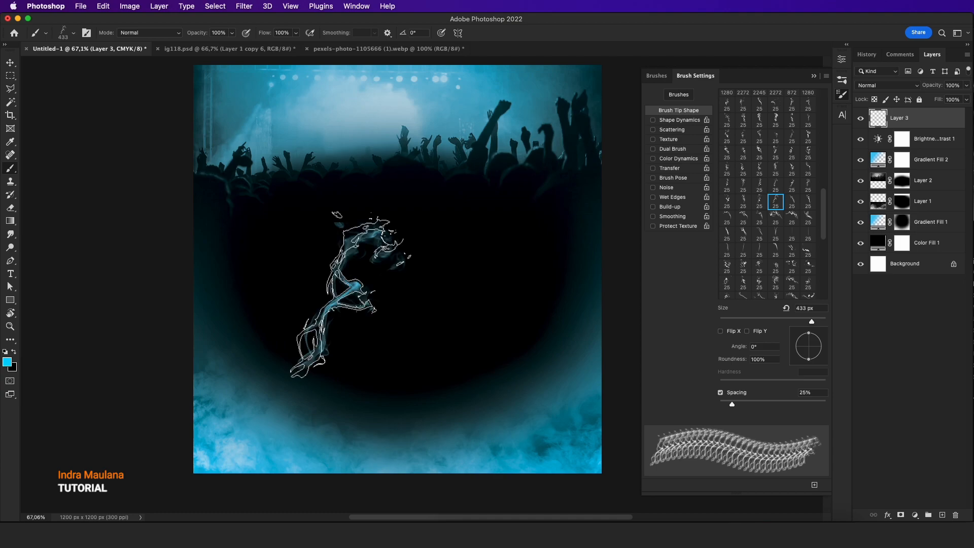
left_click(10, 63)
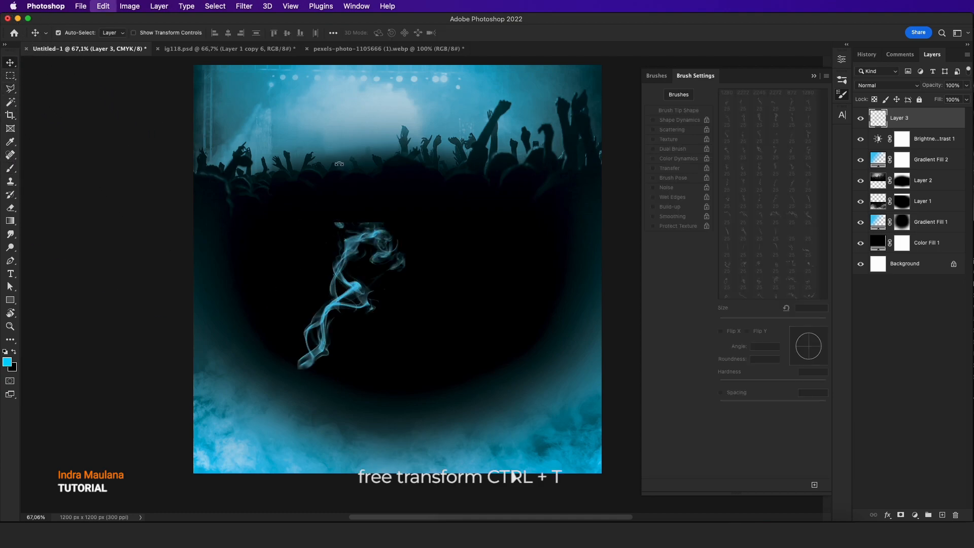
key("super+t")
left_click_drag(431, 192, 504, 284)
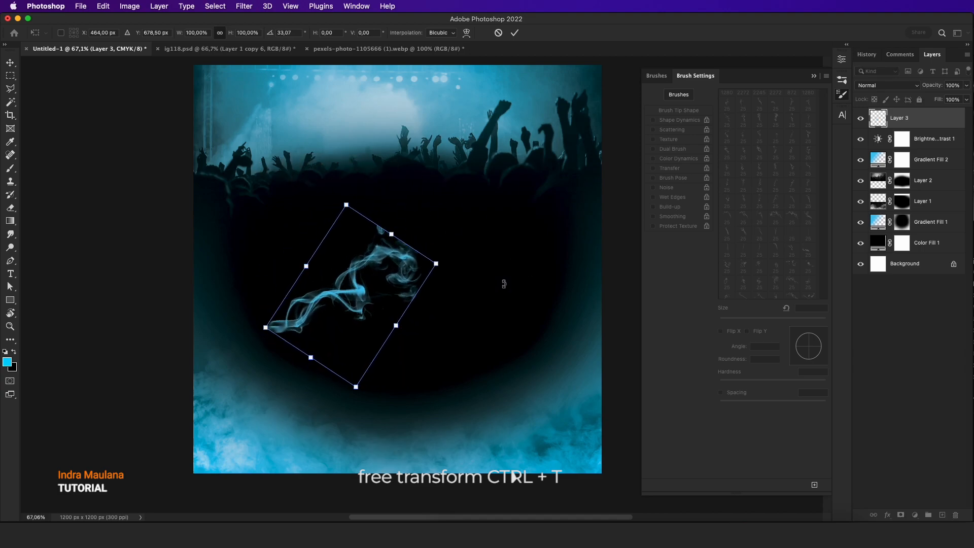
left_click_drag(436, 264, 509, 236)
left_click_drag(322, 241, 361, 261)
left_click_drag(470, 261, 565, 322)
left_click_drag(615, 275, 638, 321)
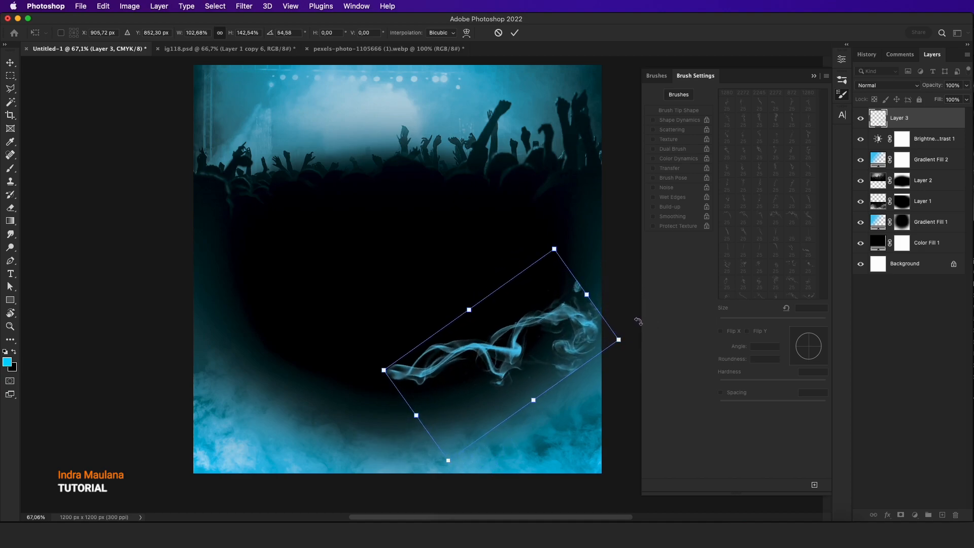
left_click_drag(522, 348, 521, 378)
key("Return")
- Duplicate the smoke wisp layer, flip the copy horizontally, and place it as a mirror image along the dark centre's lower-left edge
left_click_drag(923, 119, 942, 515)
left_click_drag(527, 376, 384, 375)
key("ctrl+t")
right_click(388, 399)
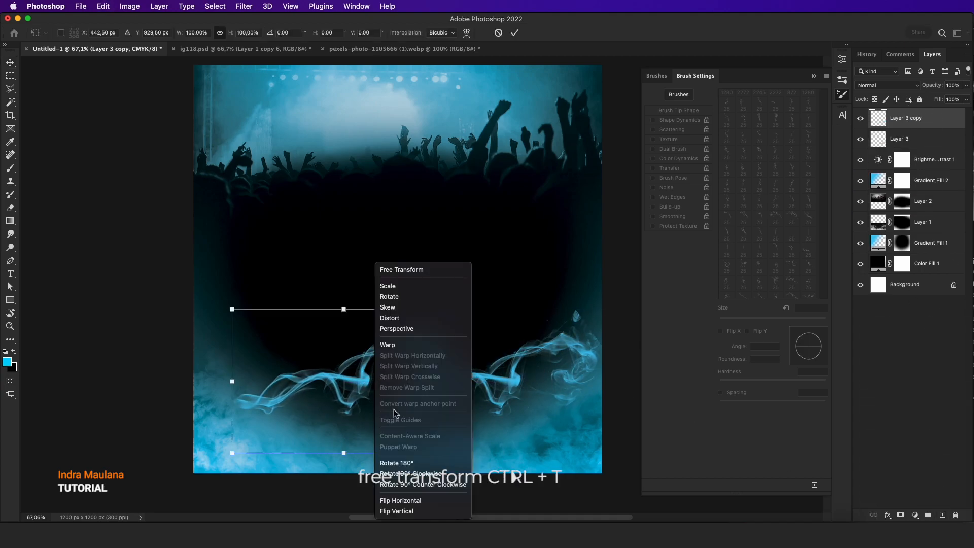
left_click(400, 500)
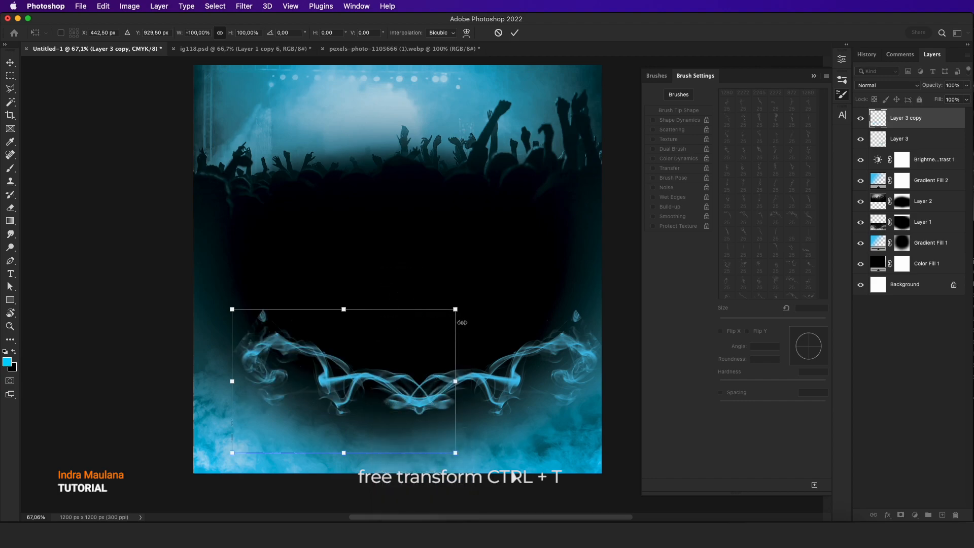
left_click_drag(393, 370, 363, 359)
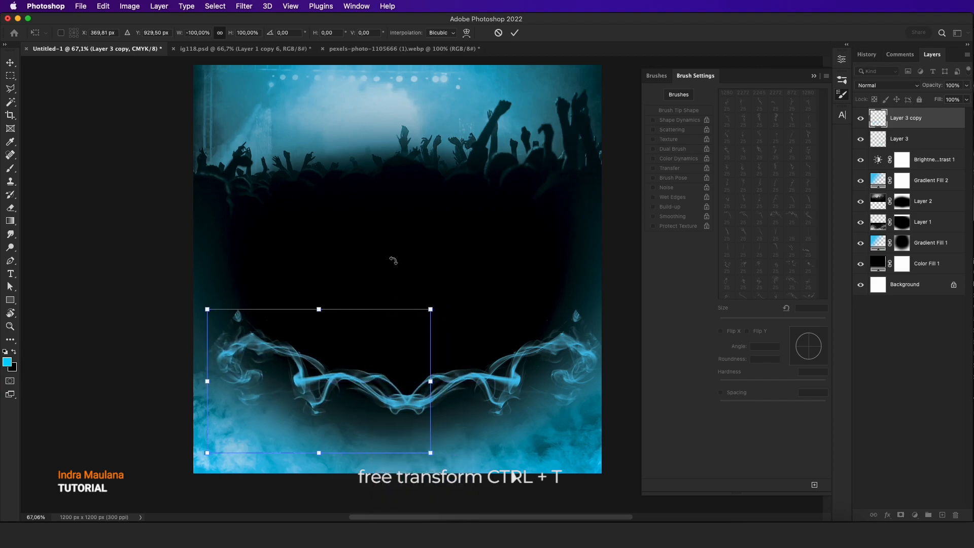
- Duplicate the mirrored wisp, rotate the new copy about 31.7°, and position it along the artwork's left edge
left_click_drag(342, 258, 276, 231)
key("Return")
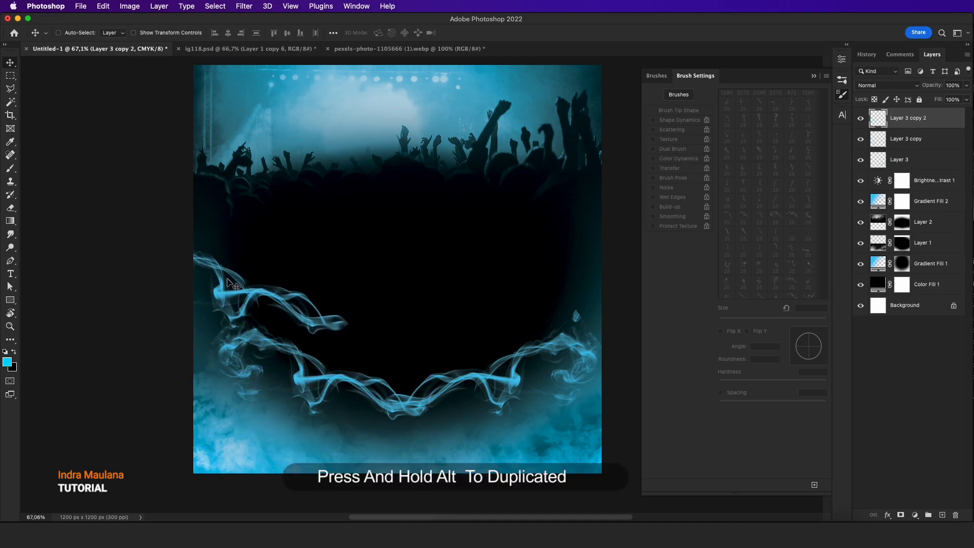
key("ctrl+t")
left_click_drag(396, 202, 400, 291)
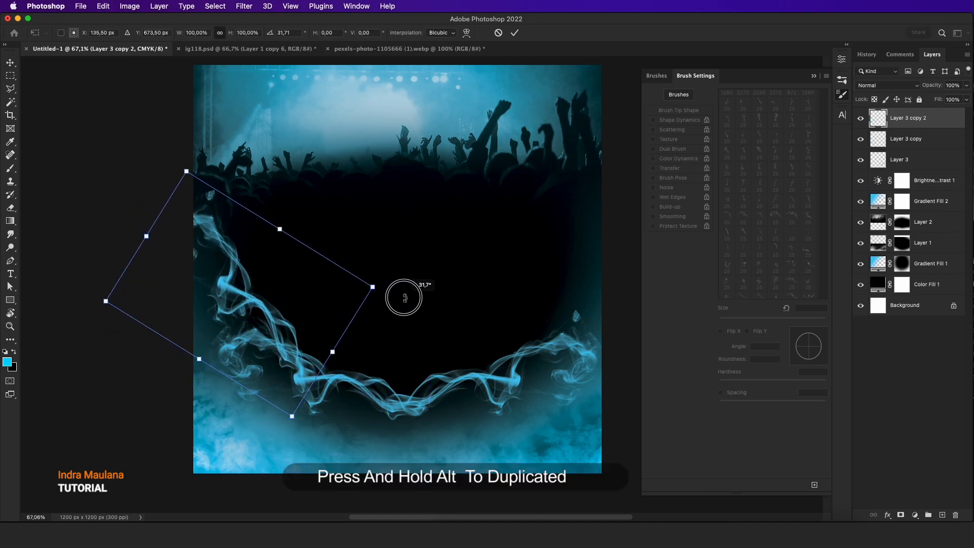
mouse_move(210, 303)
left_mouse_down()
mouse_move(203, 290)
mouse_move(209, 297)
left_mouse_up()
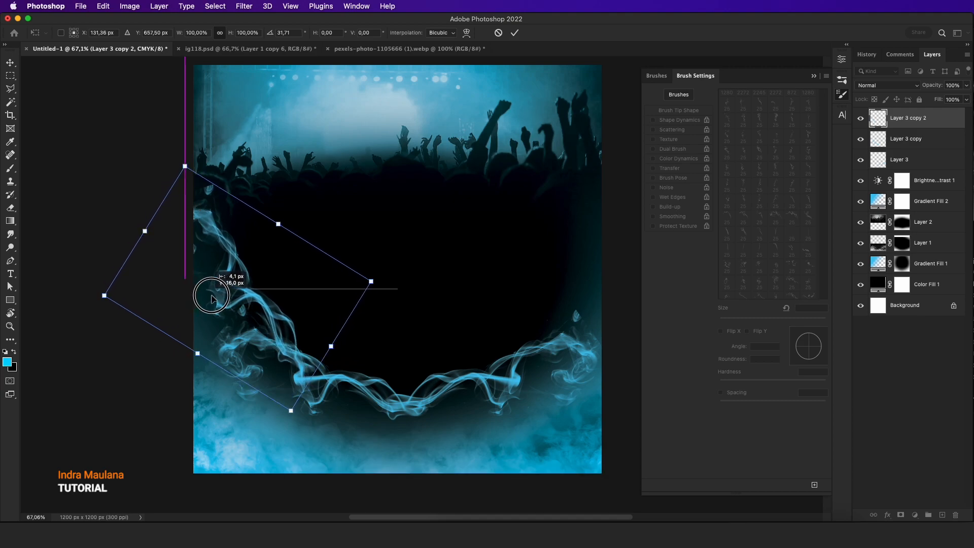
- Warp the left-edge smoke copy so it curves around the dark centre up to the crowd, and apply the transform
left_click(466, 33)
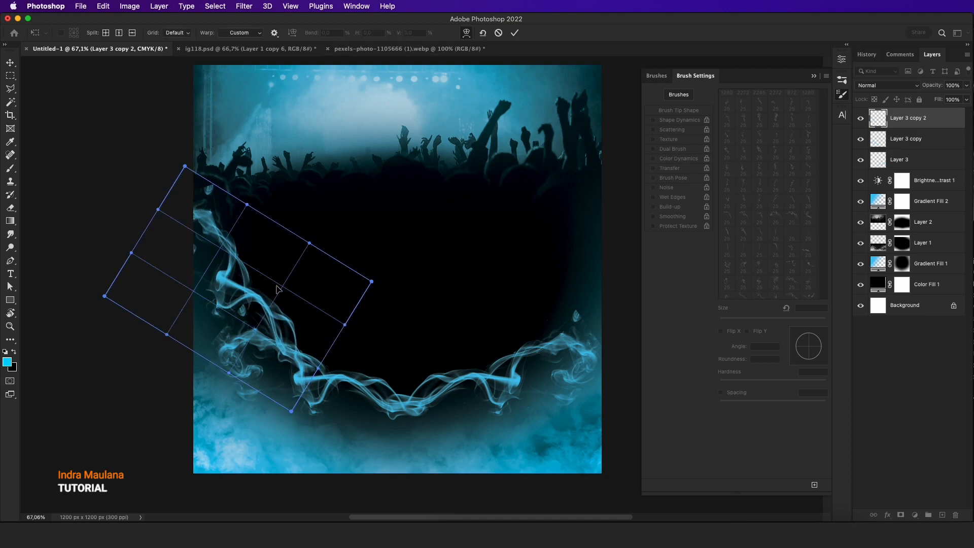
left_click_drag(279, 291, 256, 320)
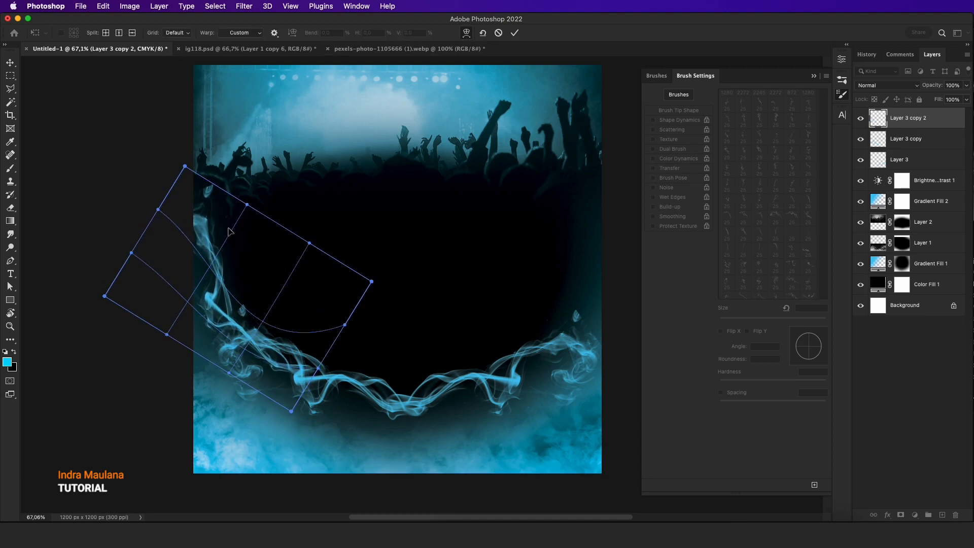
left_click_drag(206, 209, 219, 173)
left_click_drag(201, 348, 176, 383)
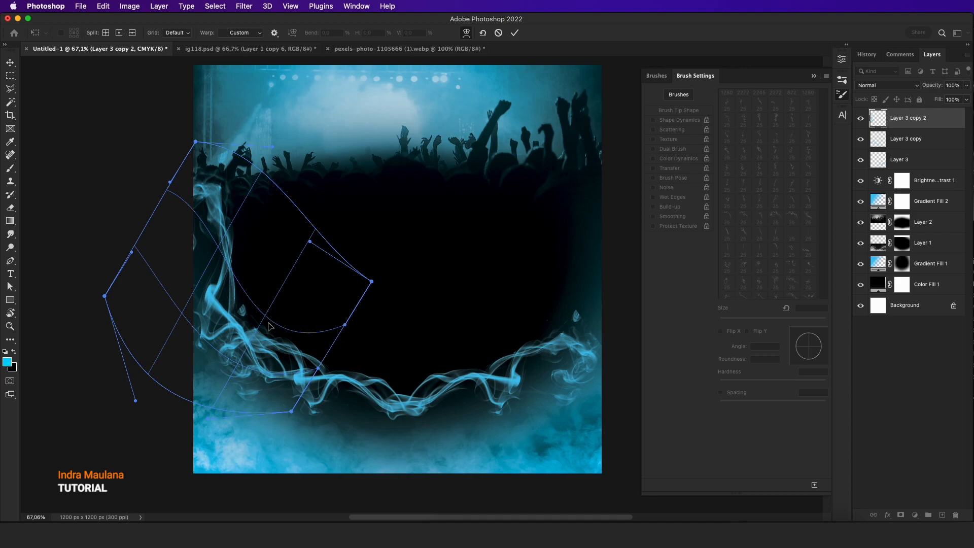
left_click_drag(270, 326, 285, 322)
key("Return")
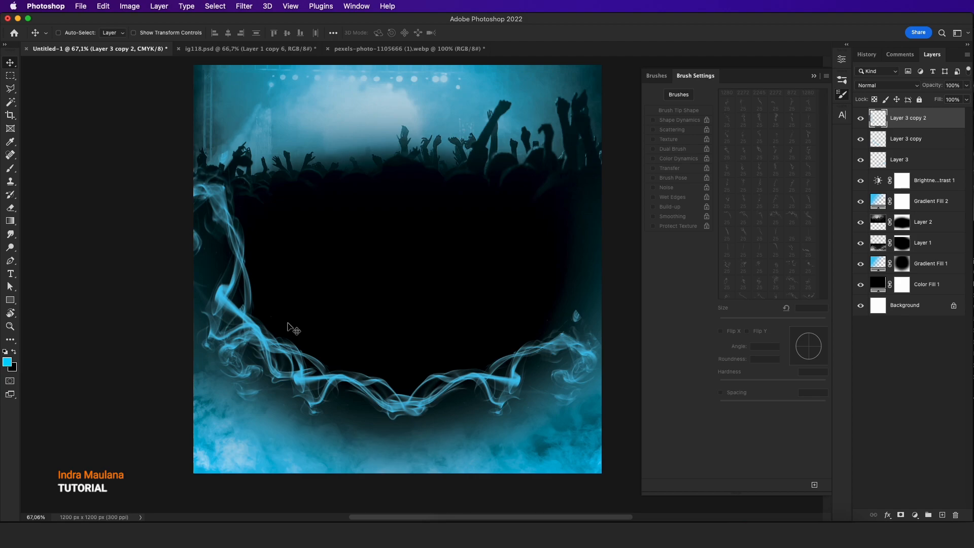
- Duplicate the warped left smoke for the opposite side, rotate the copy, and move it toward the artwork's right edge
left_click_drag(242, 311, 491, 277)
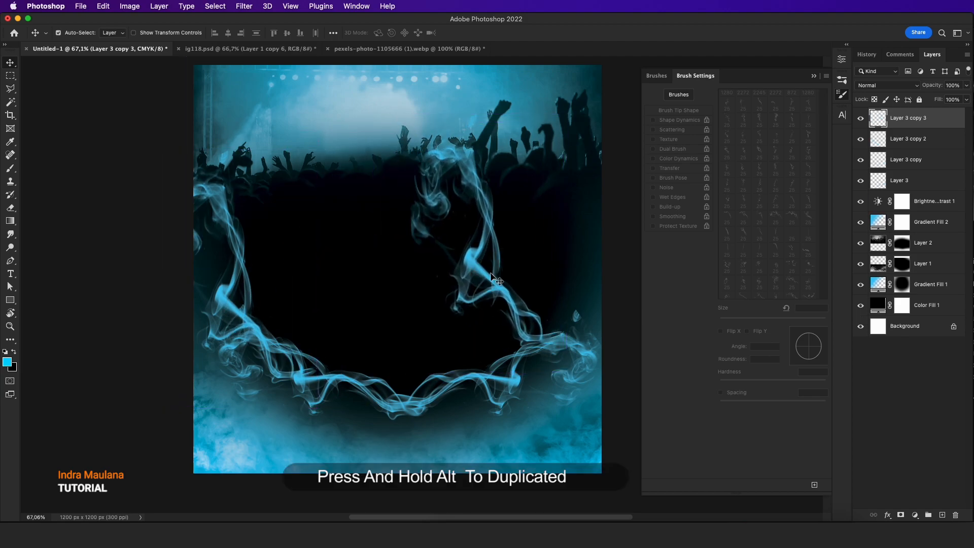
key("super+t")
left_click_drag(607, 98, 641, 242)
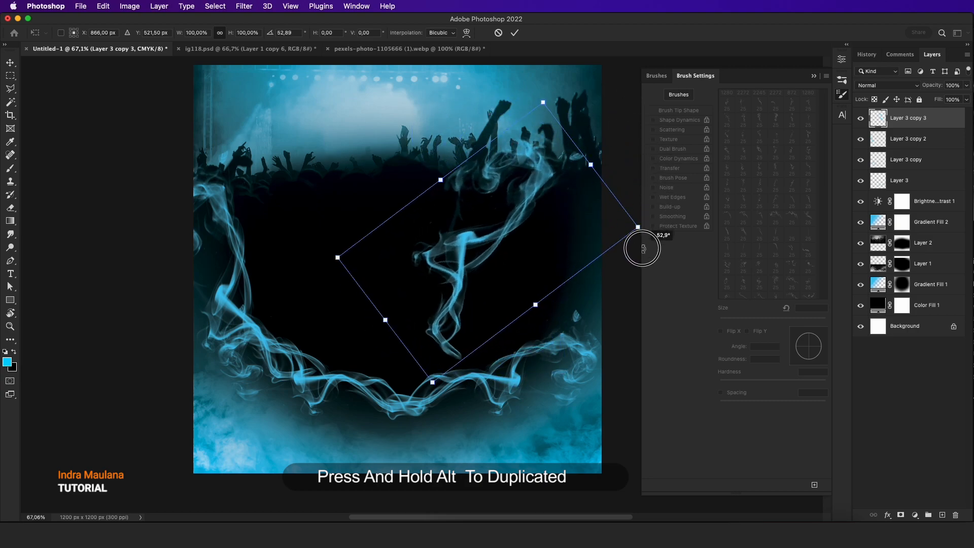
left_click_drag(504, 209, 544, 216)
left_click_drag(577, 112, 467, 500)
left_click_drag(544, 224, 544, 192)
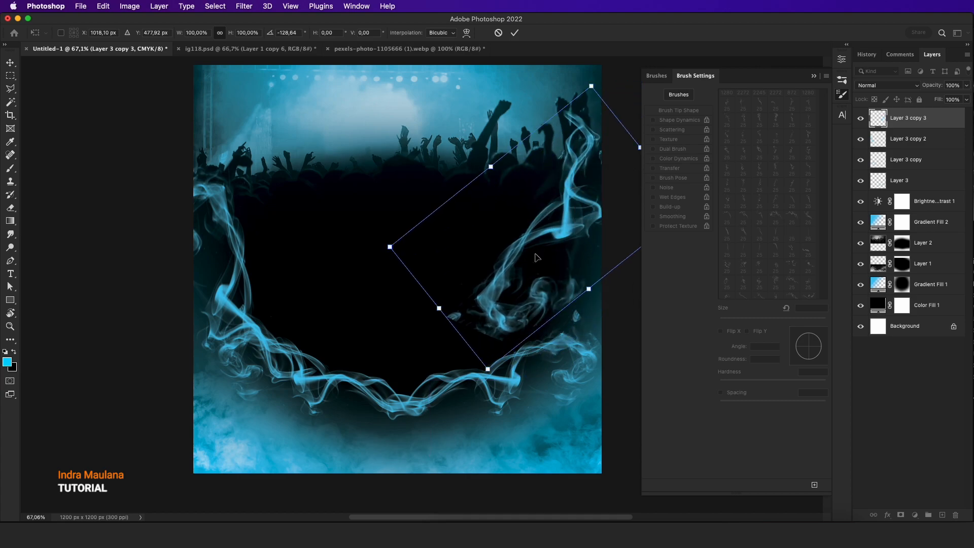
- Rotate the right-side smoke copy to about 12.4° so it stands upright beside the dark centre
scroll(537, 257, "right", 5)
scroll(537, 257, "up", 2)
left_click_drag(573, 305, 303, 332)
scroll(561, 264, "down", 5)
scroll(303, 332, "up", 6)
scroll(302, 330, "right", 1)
left_click_drag(461, 95, 549, 152)
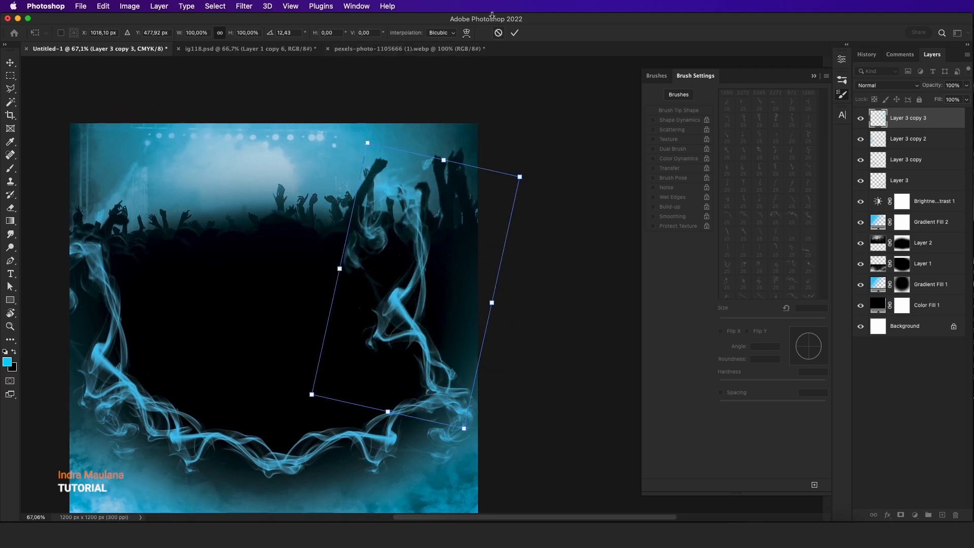
- Flip the right-side smoke copy horizontally, rotate and enlarge it to about 116.75% around the dark centre's right edge, and apply the transform
right_click(399, 186)
left_click(426, 422)
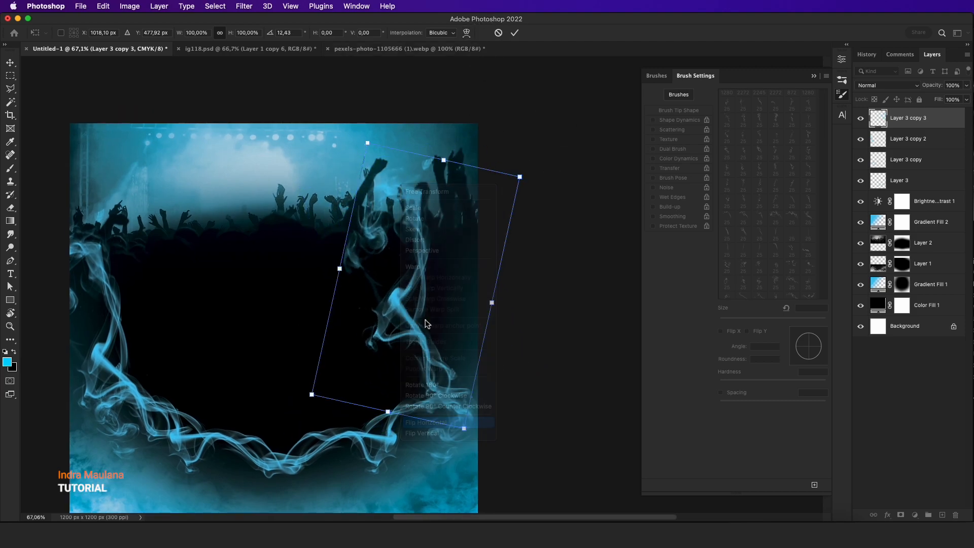
left_click_drag(432, 257, 484, 219)
left_click_drag(554, 384, 597, 327)
left_click_drag(449, 229, 415, 262)
left_click_drag(410, 135, 404, 86)
left_click_drag(420, 185, 425, 189)
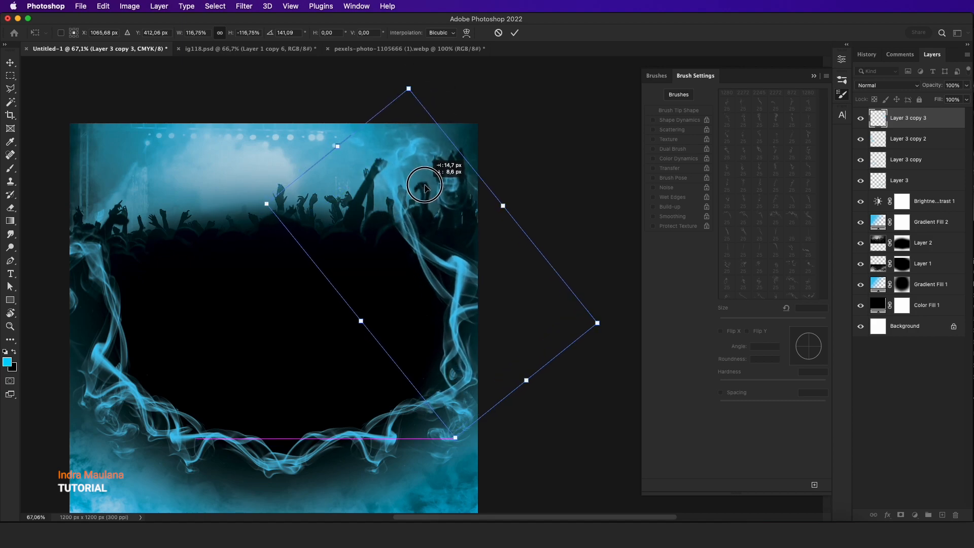
key("Return")
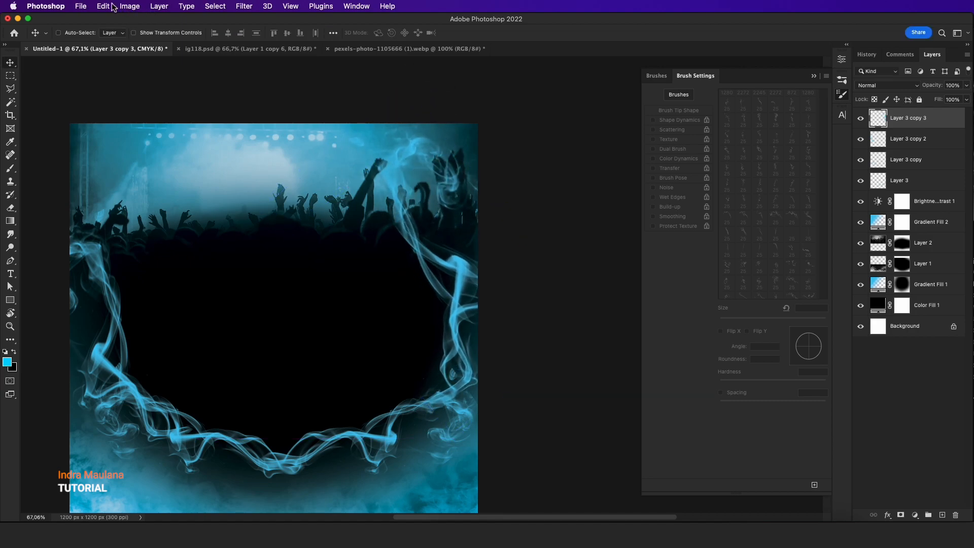
- Apply a Gaussian Blur with a 3.7-pixel radius to the right-side smoke copy
left_click(243, 6)
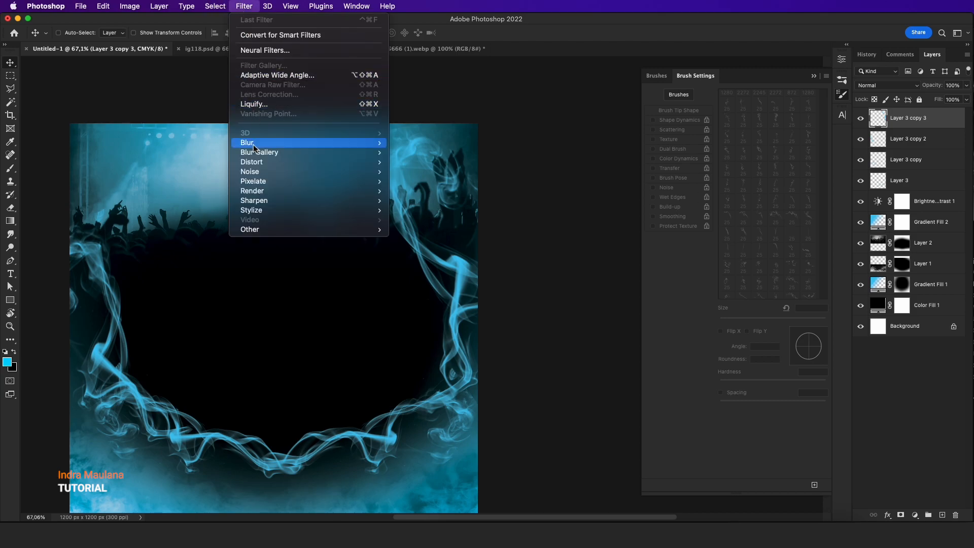
mouse_move(256, 149)
left_click(423, 181)
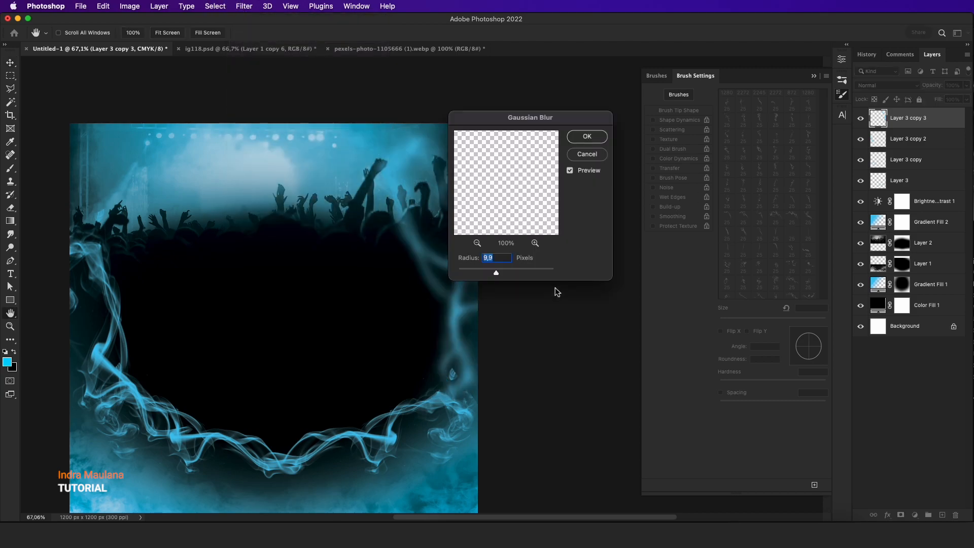
left_click_drag(495, 274, 476, 272)
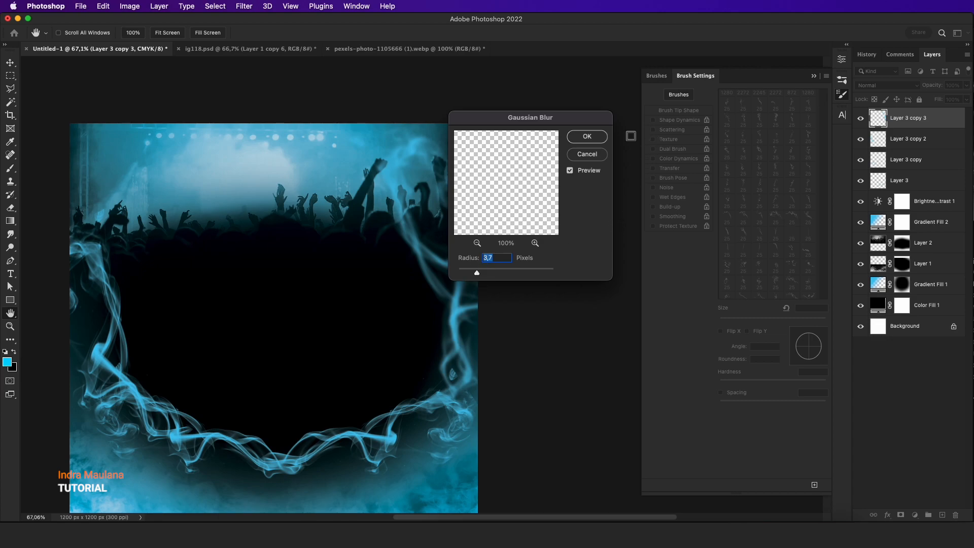
left_click(587, 136)
- Duplicate the blurred right-side smoke and position the copy over the smoke on the artwork's left edge
key("v")
scroll(587, 147, "down", 3)
scroll(587, 147, "left", 3)
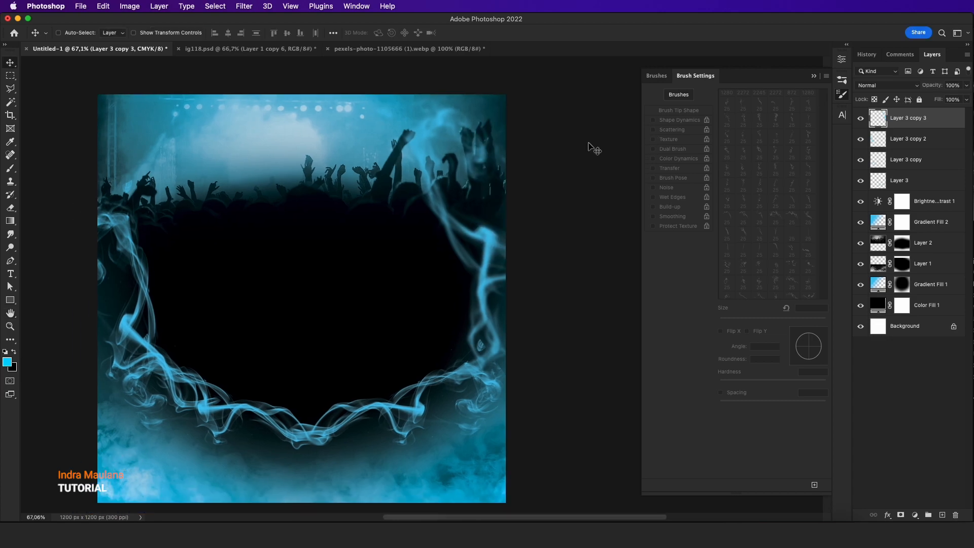
left_click_drag(490, 262, 136, 208)
scroll(208, 219, "up", 3)
scroll(208, 220, "left", 3)
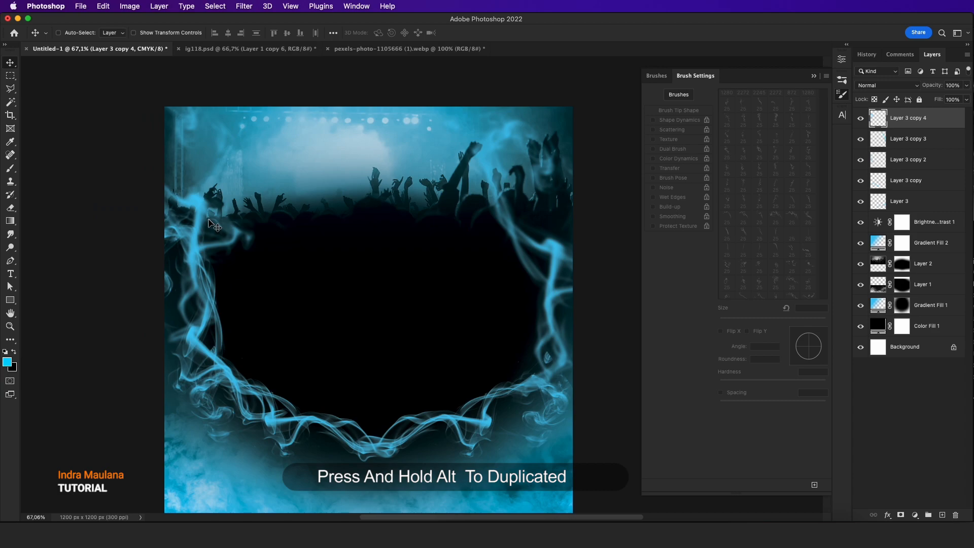
left_click_drag(193, 215, 208, 224)
scroll(322, 308, "down", 4)
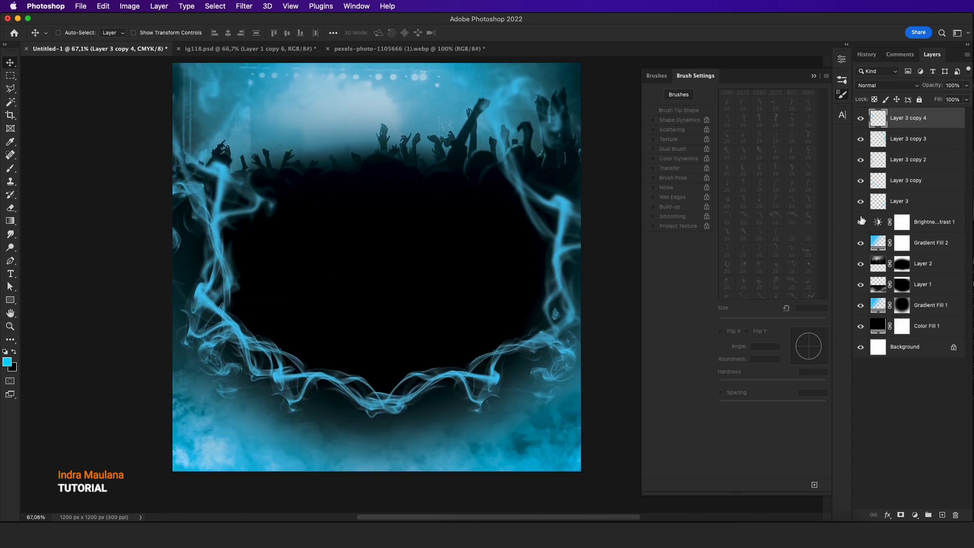
- Move the lower-left smoke wisp on Layer 3 copy slightly down, then enlarge and reposition it beneath the dark centre
left_click(914, 201)
left_click(906, 187)
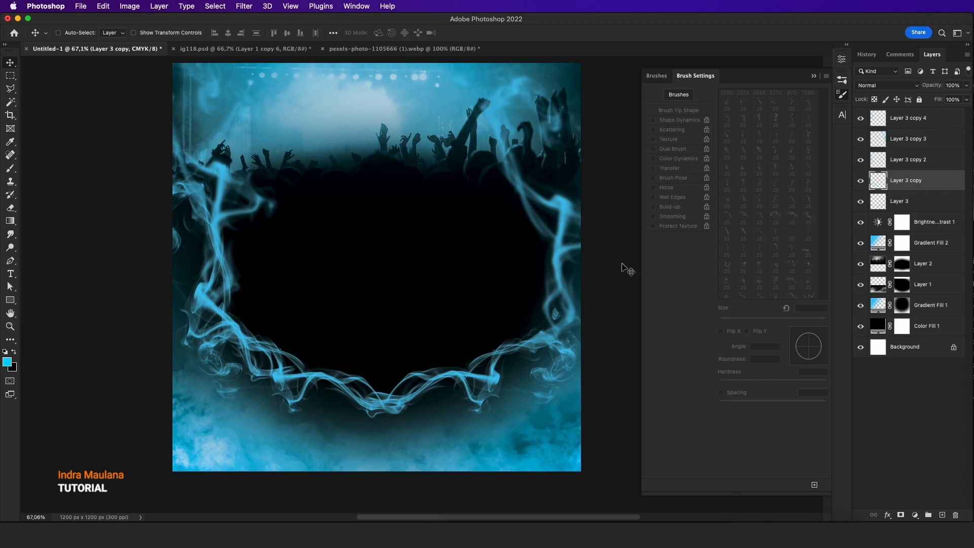
left_click_drag(359, 337, 365, 360)
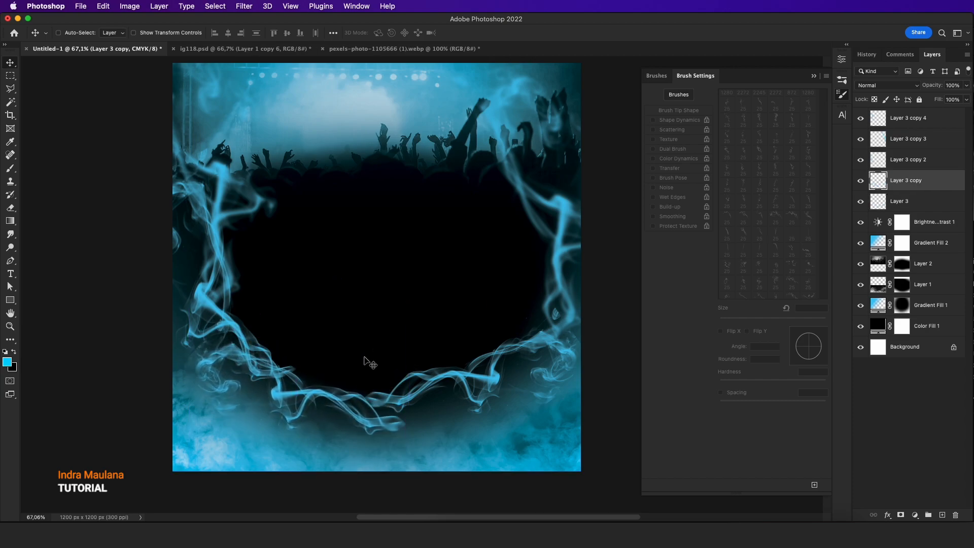
key("ctrl+t")
left_click_drag(407, 319, 436, 297)
left_click_drag(416, 416, 424, 413)
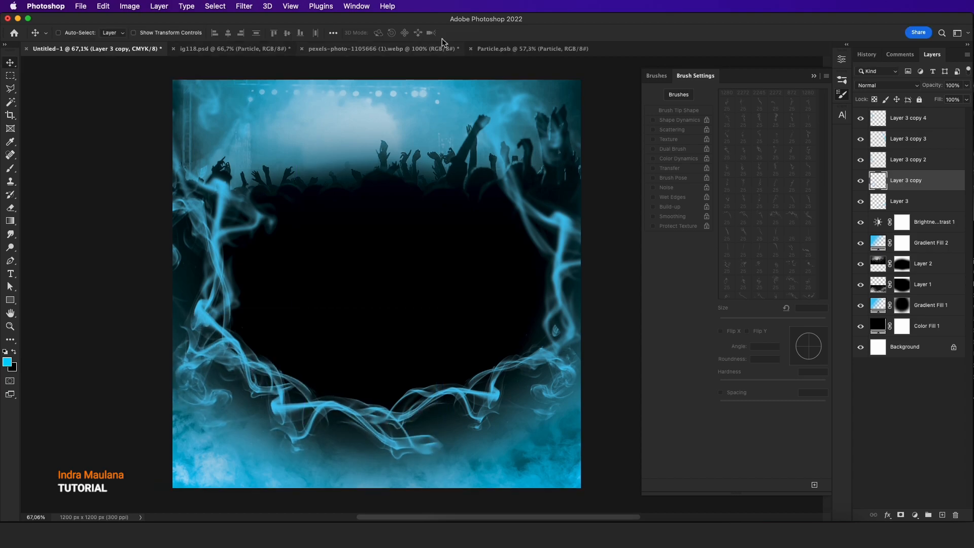
- Copy the Particle layer from Particle.psb into the artwork and position it over the dark centre
left_click(530, 49)
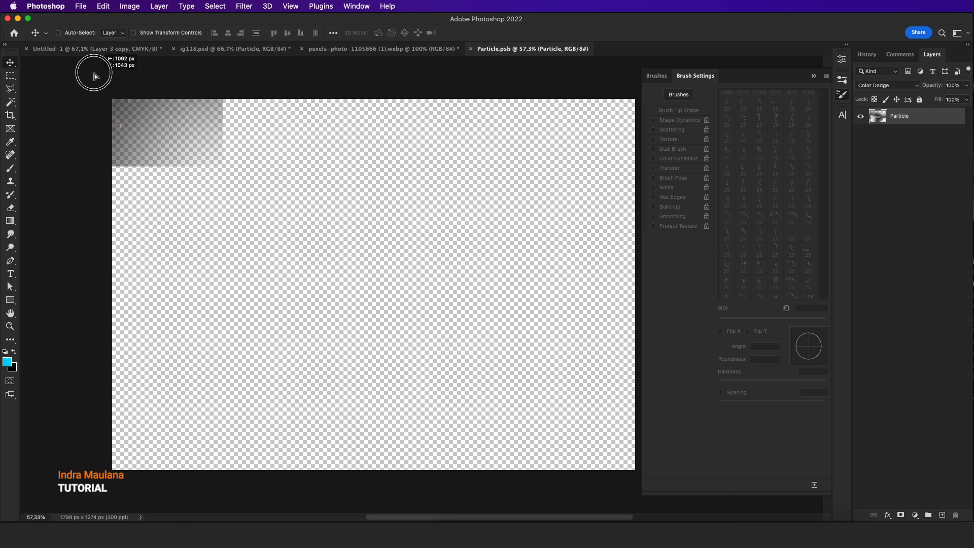
left_click(93, 53)
left_click_drag(463, 311, 490, 278)
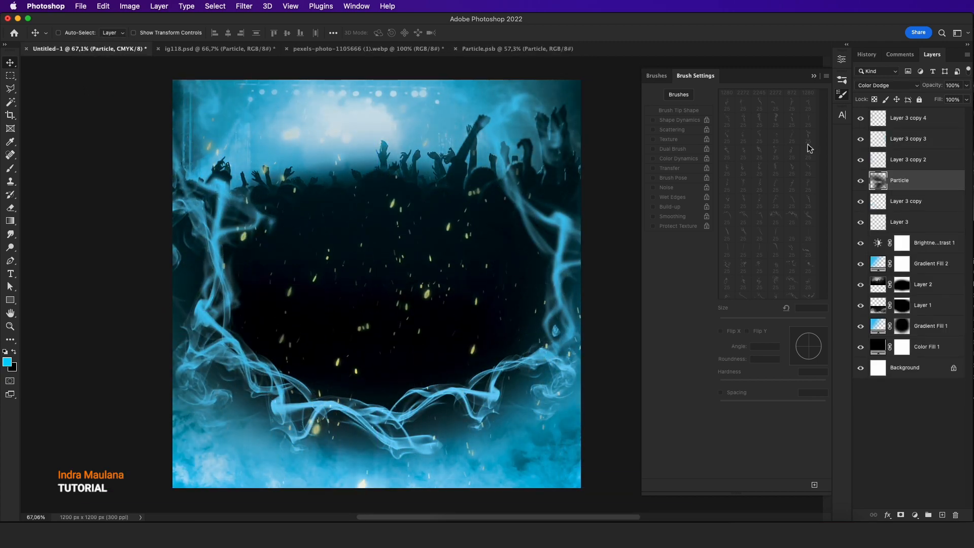
- Compare the Particle layer in Normal mode, set its blend mode to Color Dodge, and reposition the sparks
left_click(898, 89)
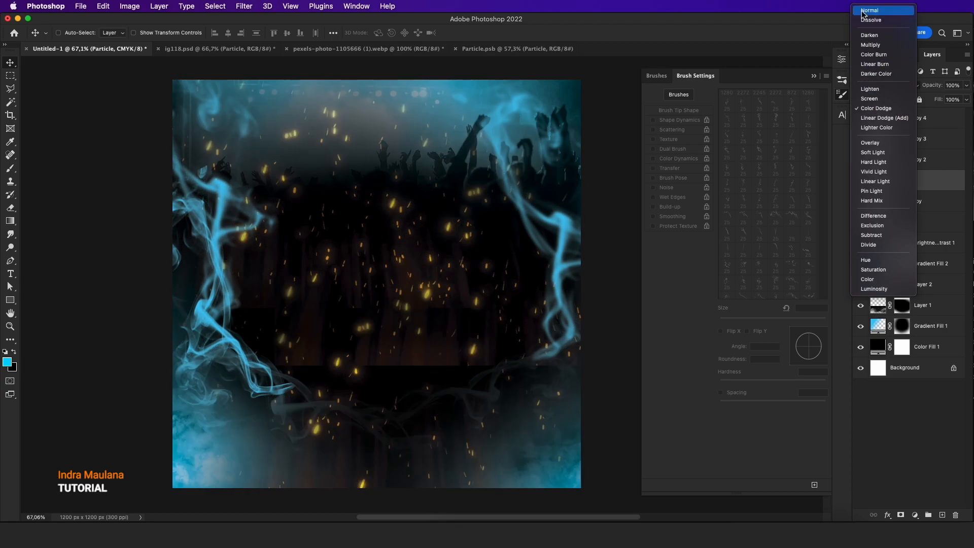
left_click(863, 11)
left_click(875, 86)
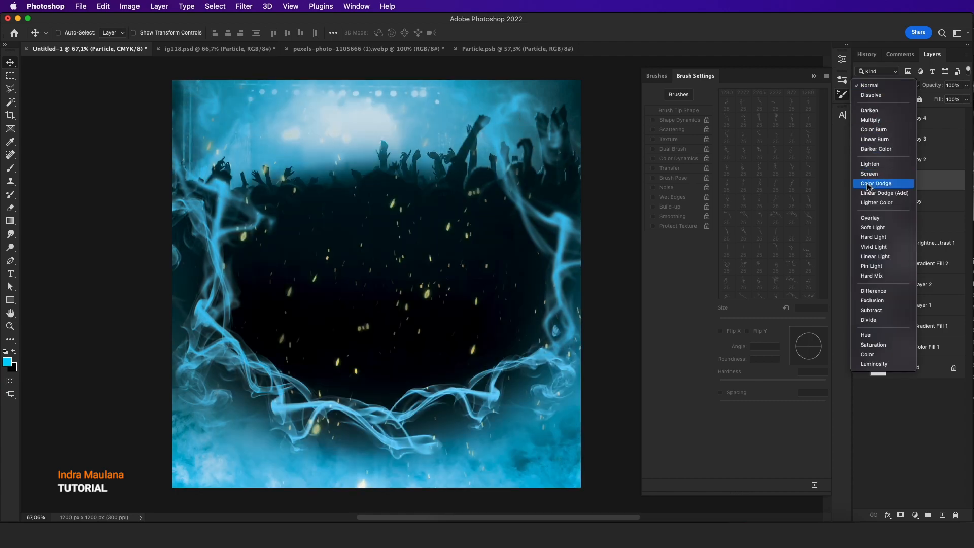
left_click(868, 184)
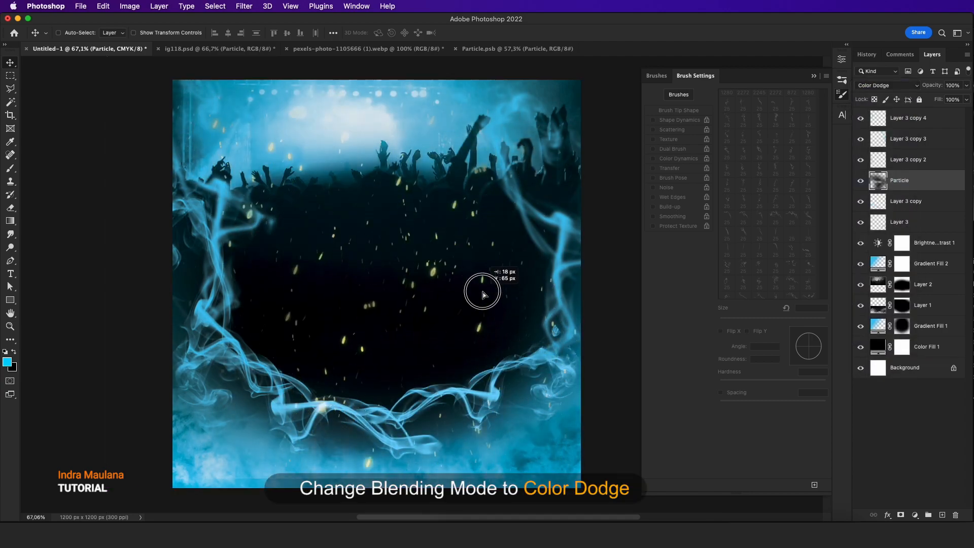
left_click_drag(482, 294, 464, 287)
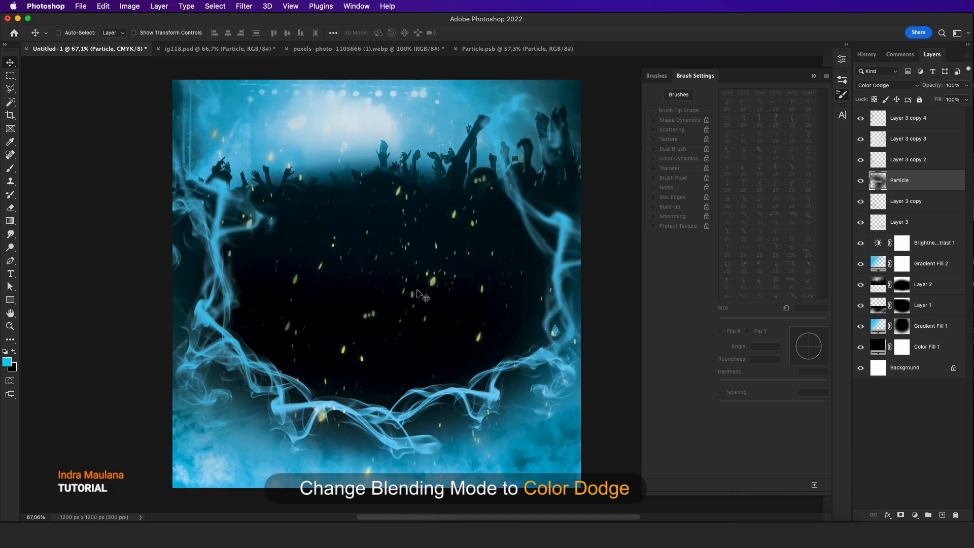
- Move the Particle layer above all smoke layers and group them together under the name UP ELEMENT
scroll(417, 297, "down", 2)
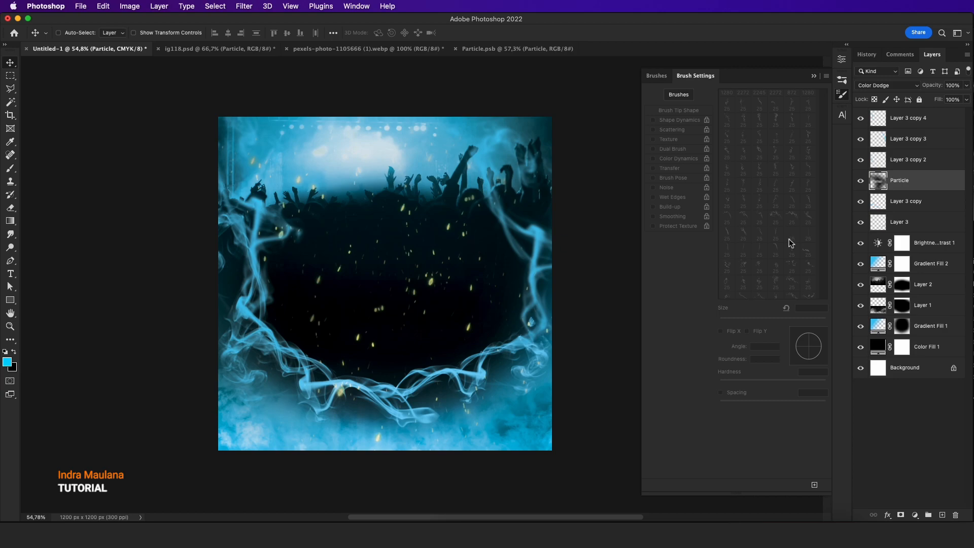
left_click_drag(905, 179, 903, 114)
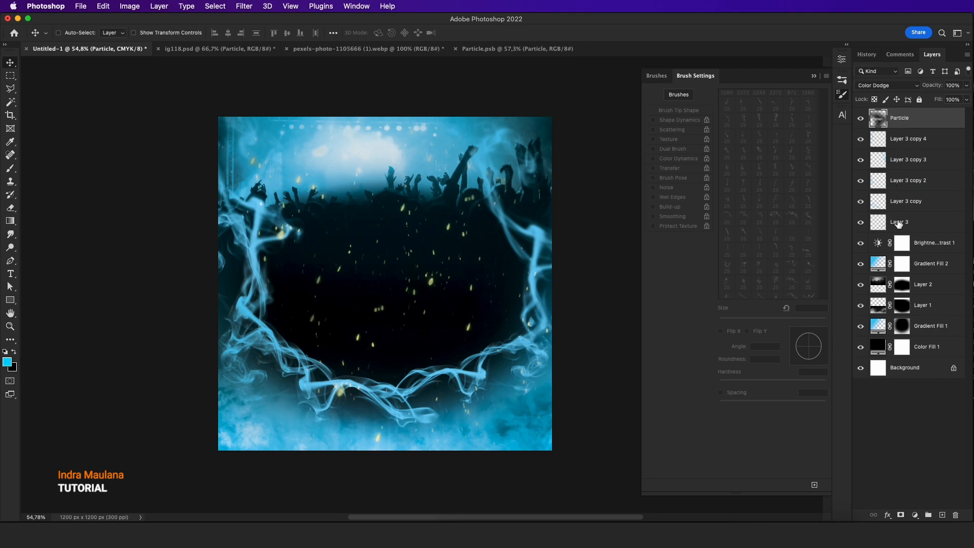
left_click(898, 223)
left_click(910, 129, "shift")
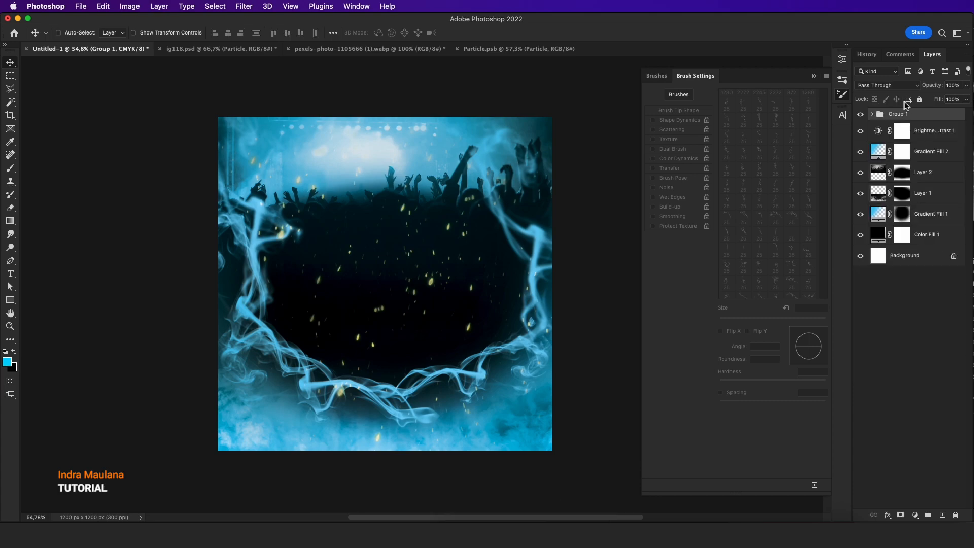
type("U")
key("Return")
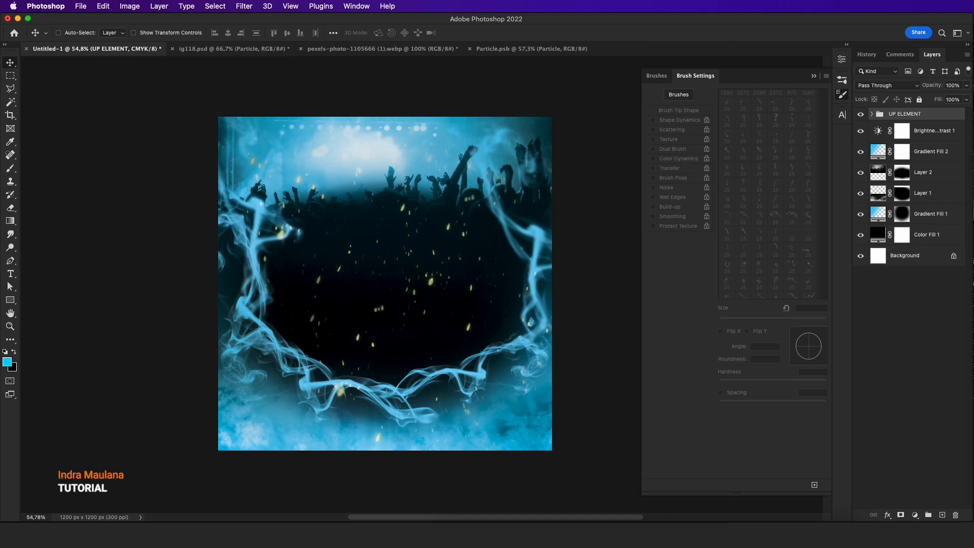
- Create a new group directly above the brightness/contrast adjustment and add the text AFTER in the upper dark centre
left_click(928, 132)
left_click(928, 514)
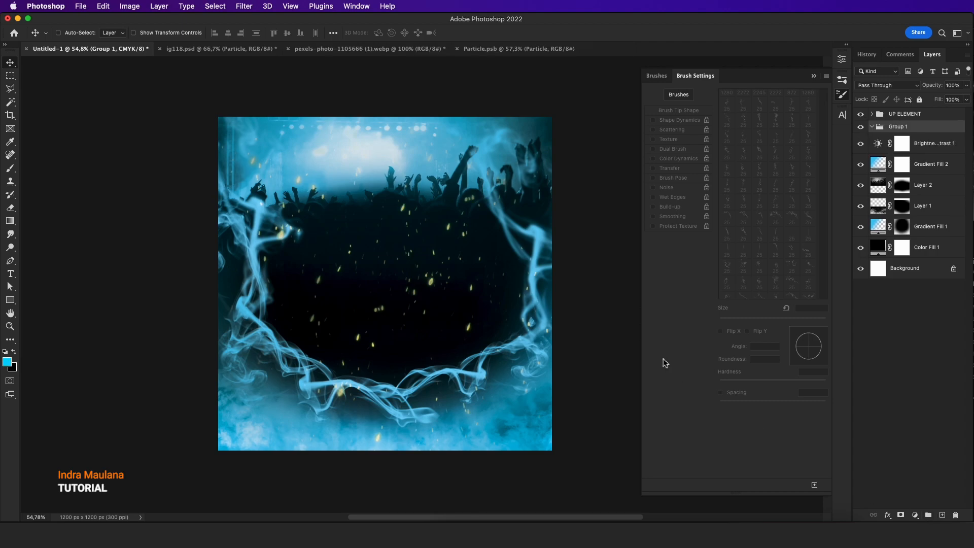
left_click(10, 274)
left_click(350, 244)
type("AFTER")
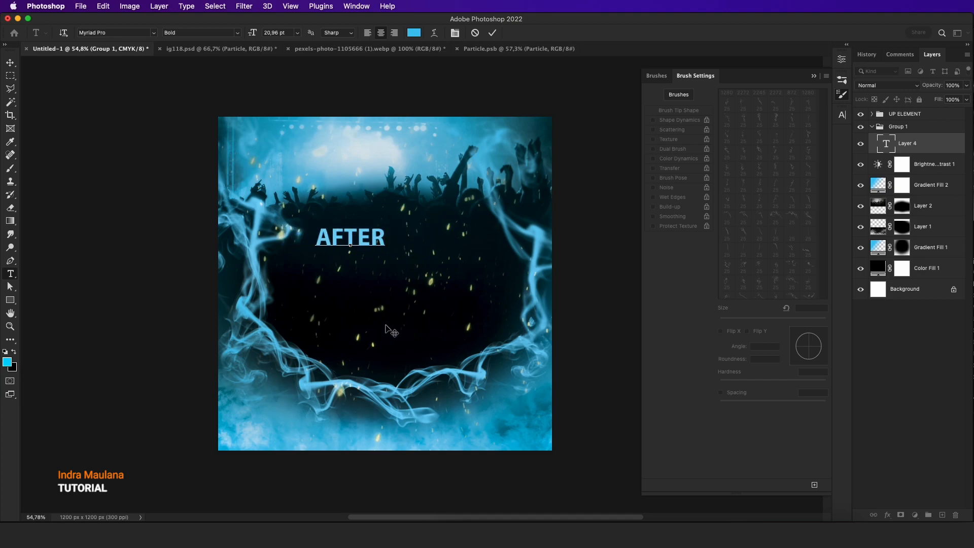
- Set the AFTER text in Montserrat Black Italic at 55 pt and commit it
key("super+a")
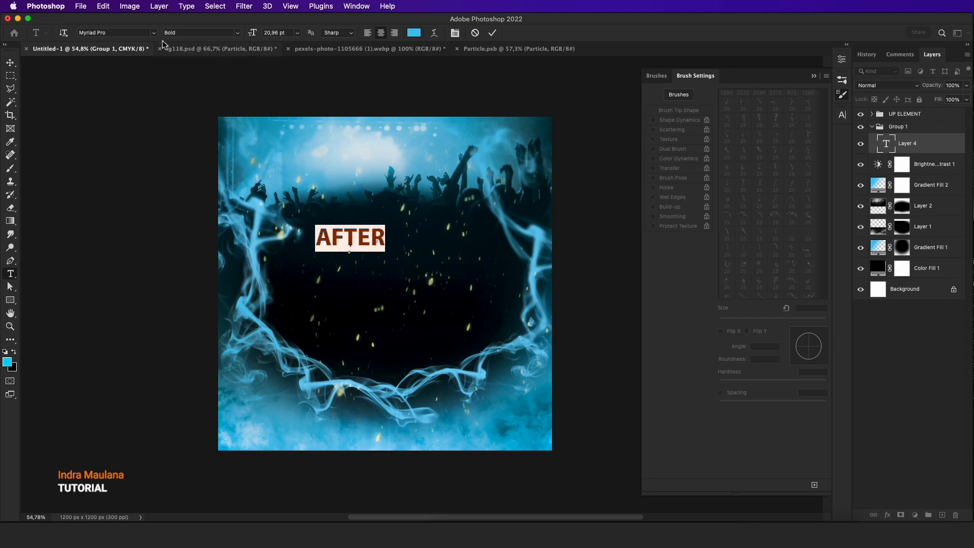
triple_click(115, 34)
type("mon")
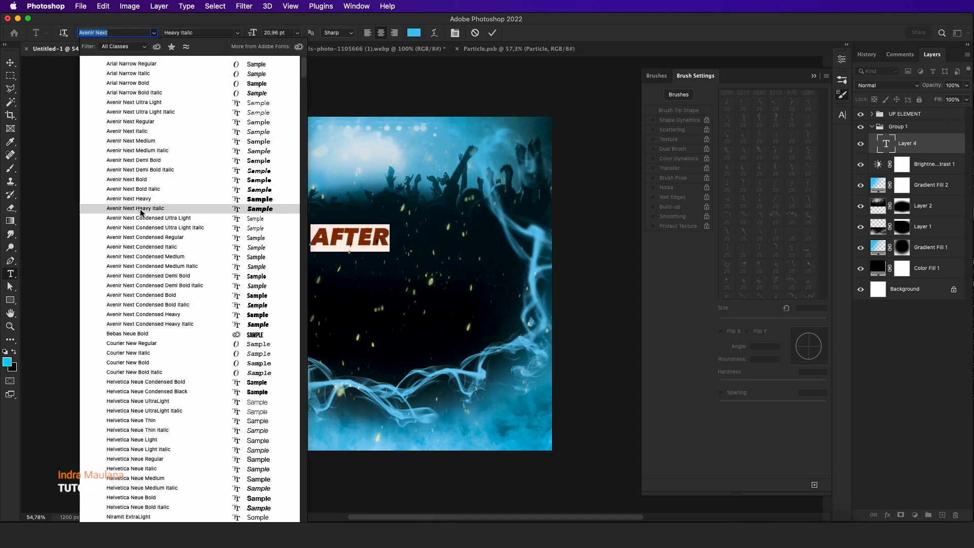
scroll(142, 212, "down", 10)
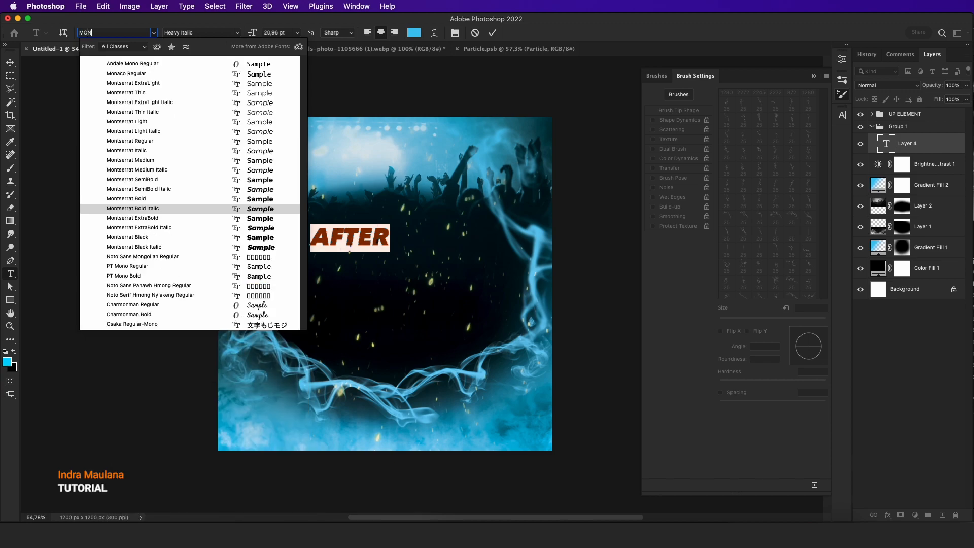
left_click(165, 248)
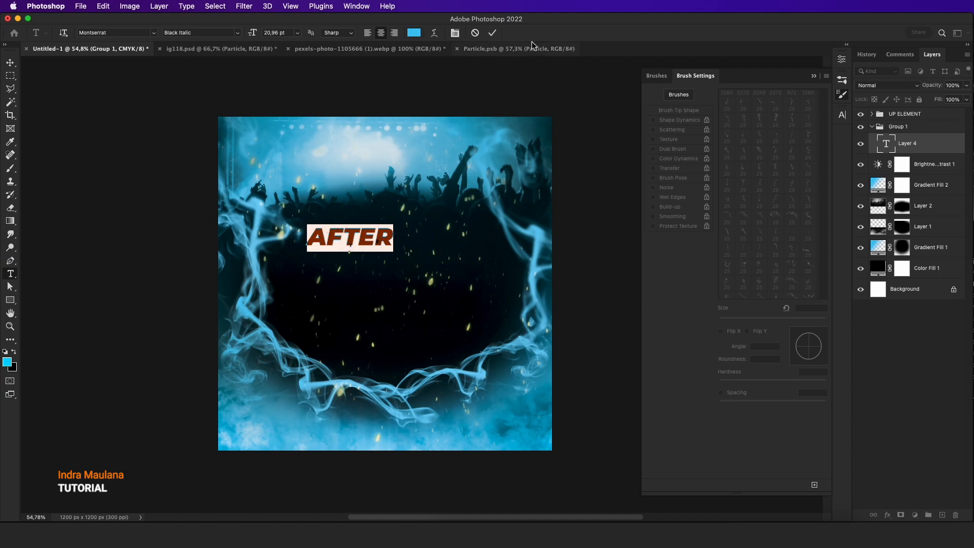
left_click_drag(252, 38, 266, 32)
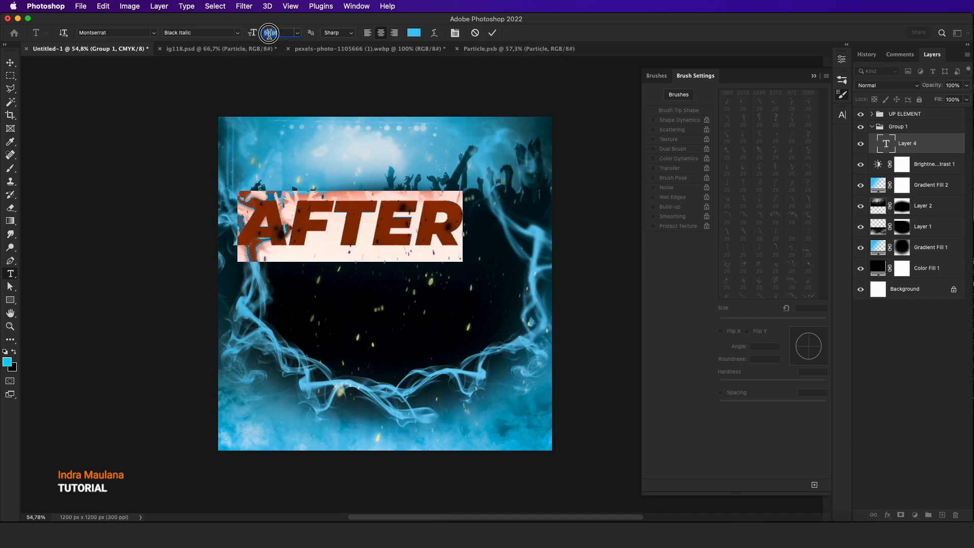
left_click(492, 33)
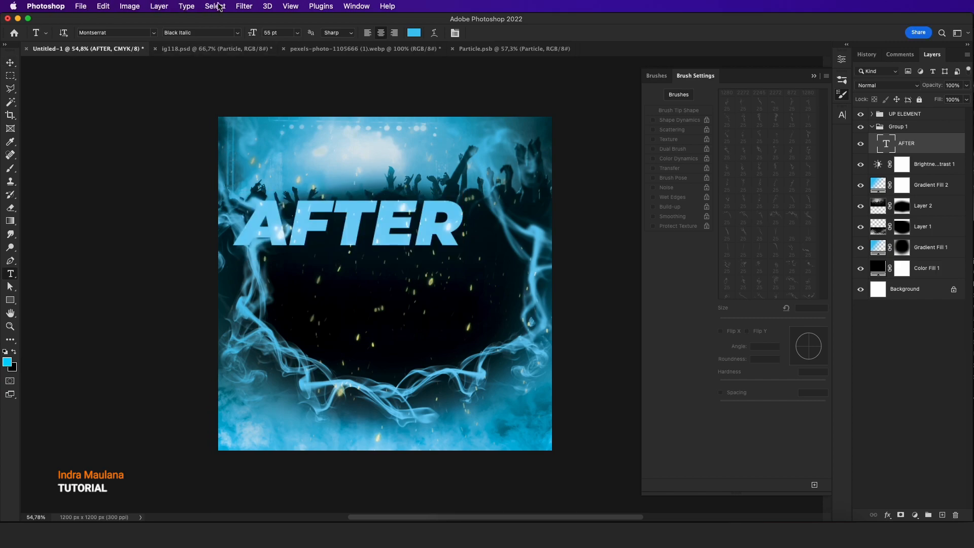
- Centre the AFTER text on the whole canvas, clear the selection, and raise the text to just below the crowd
left_click(215, 6)
left_click(225, 20)
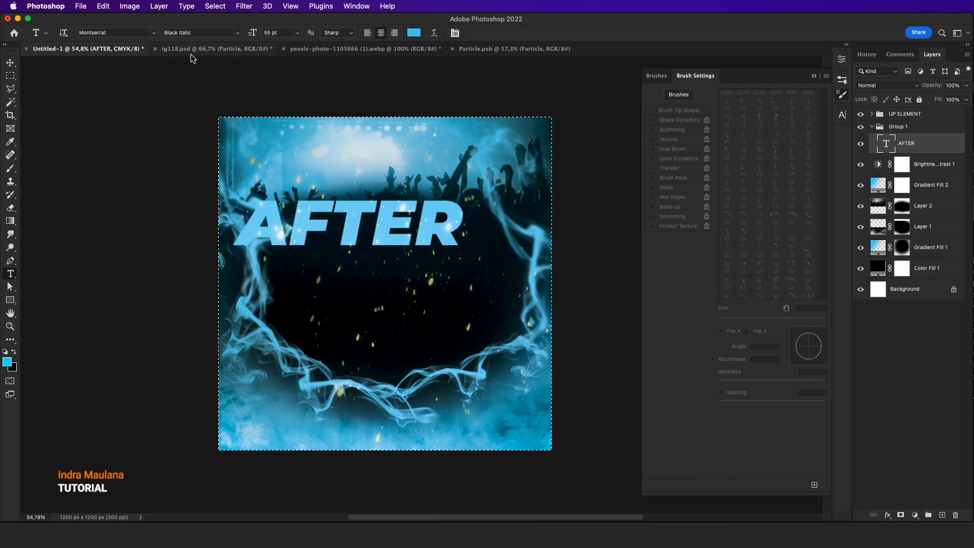
left_click(10, 62)
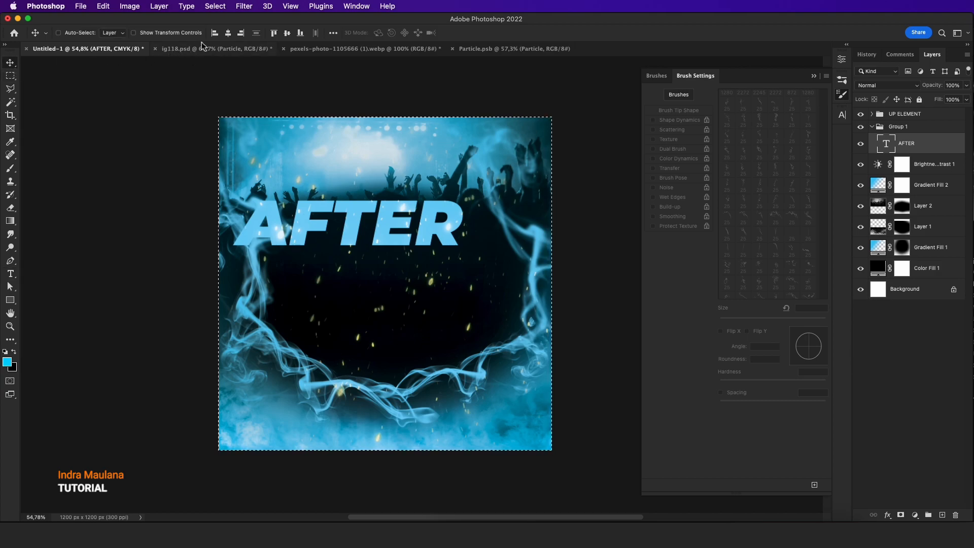
left_click(228, 33)
left_click(287, 32)
key("super+d")
left_click_drag(432, 265, 432, 214)
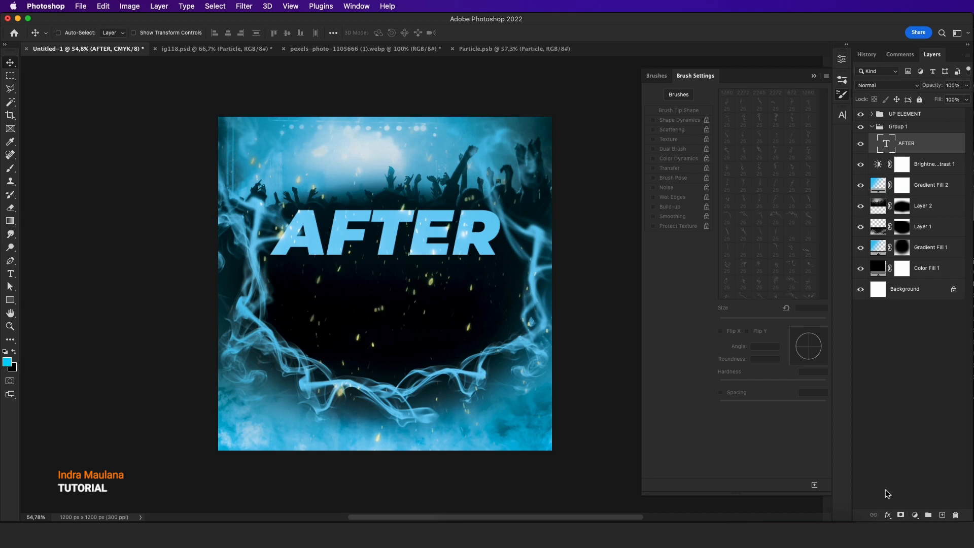
- Add a blue outer glow to the AFTER text with 42% opacity, no noise, 0% spread and 68 px size
left_click(892, 515)
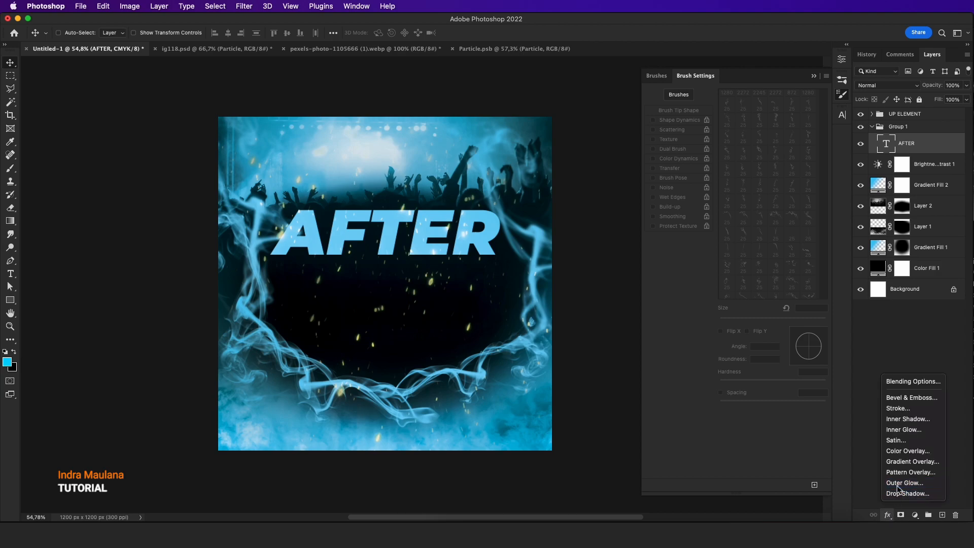
left_click(899, 485)
left_click_drag(558, 95, 689, 55)
left_click_drag(774, 194, 750, 181)
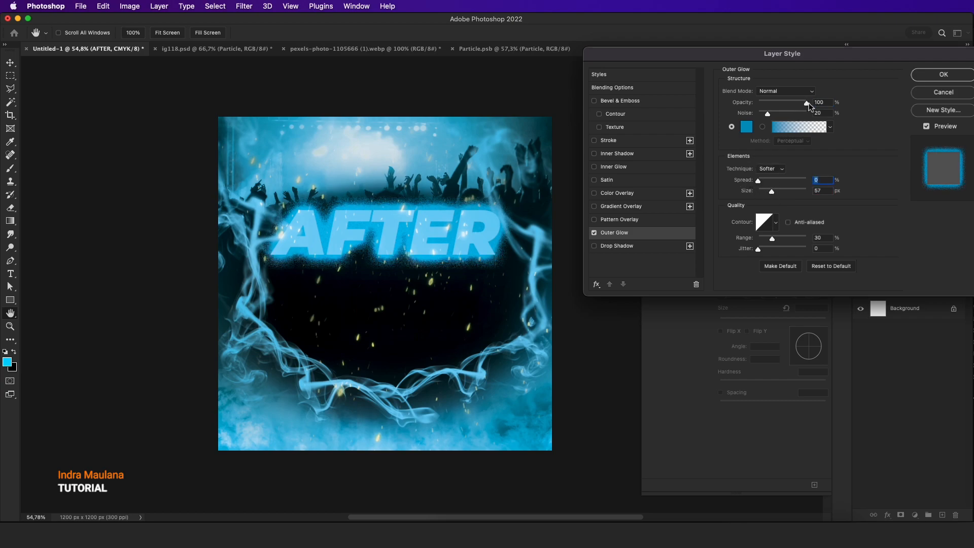
left_click_drag(768, 116, 746, 117)
mouse_move(776, 194)
left_mouse_down()
mouse_move(766, 192)
mouse_move(774, 192)
left_mouse_up()
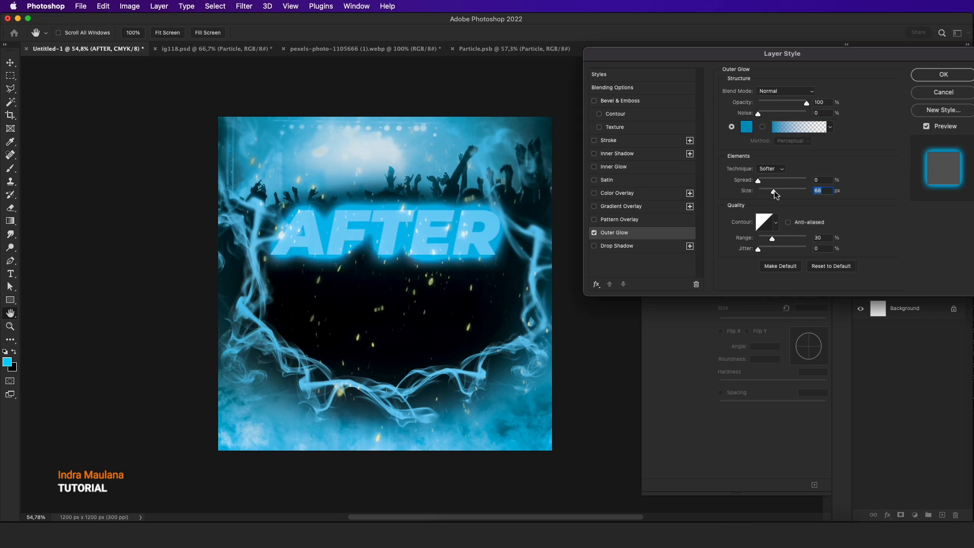
left_click_drag(806, 105, 780, 106)
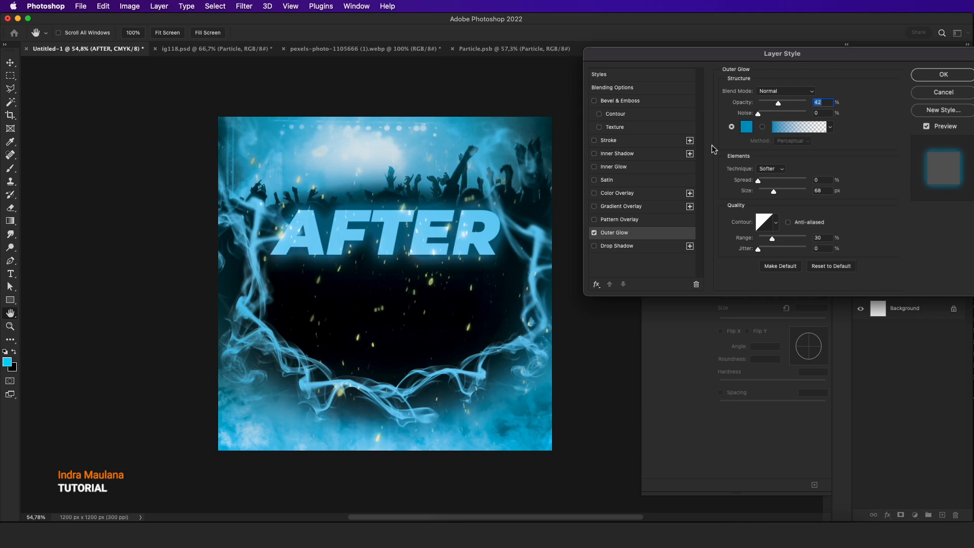
- Add a Normal-mode colour overlay to the AFTER text in blue #0083ba at 100% opacity
left_click(616, 195)
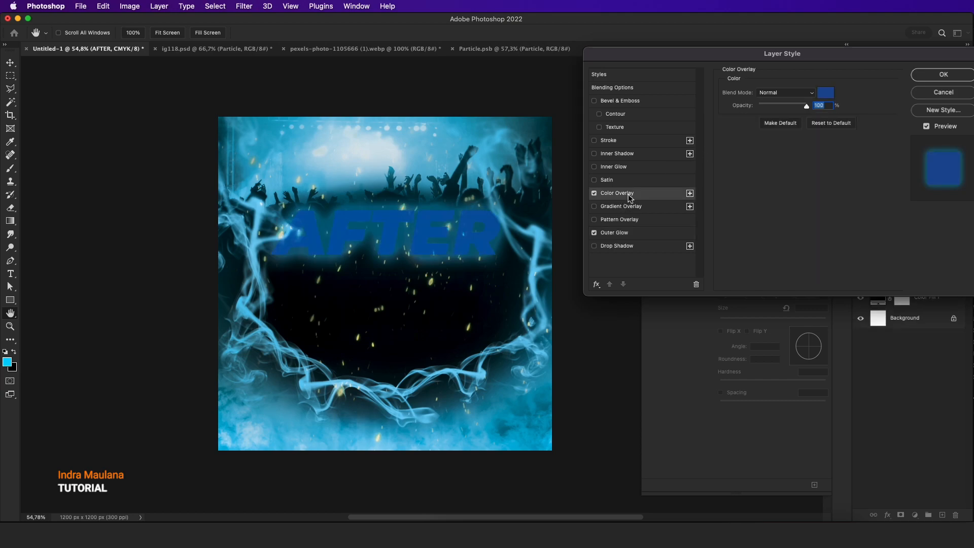
left_click(825, 93)
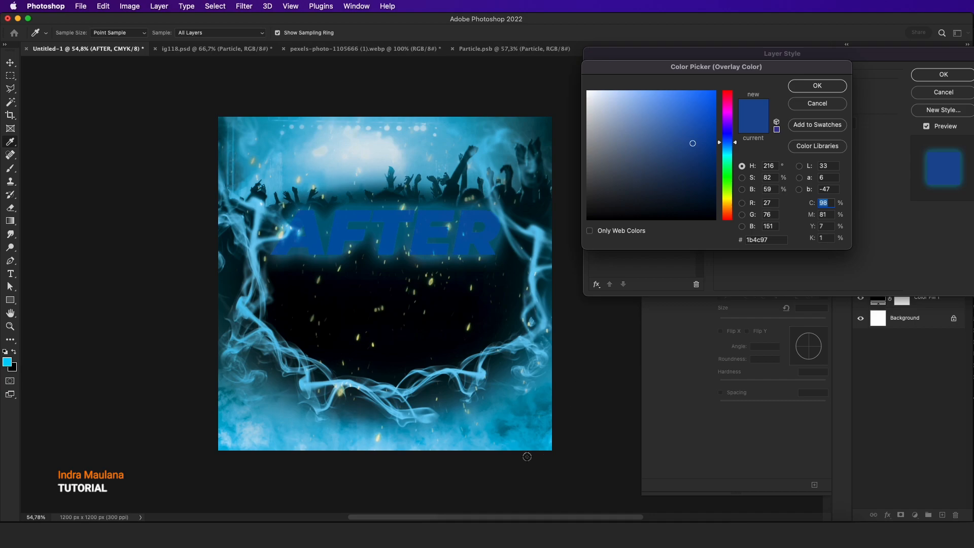
left_click(546, 428)
left_click_drag(702, 110, 731, 93)
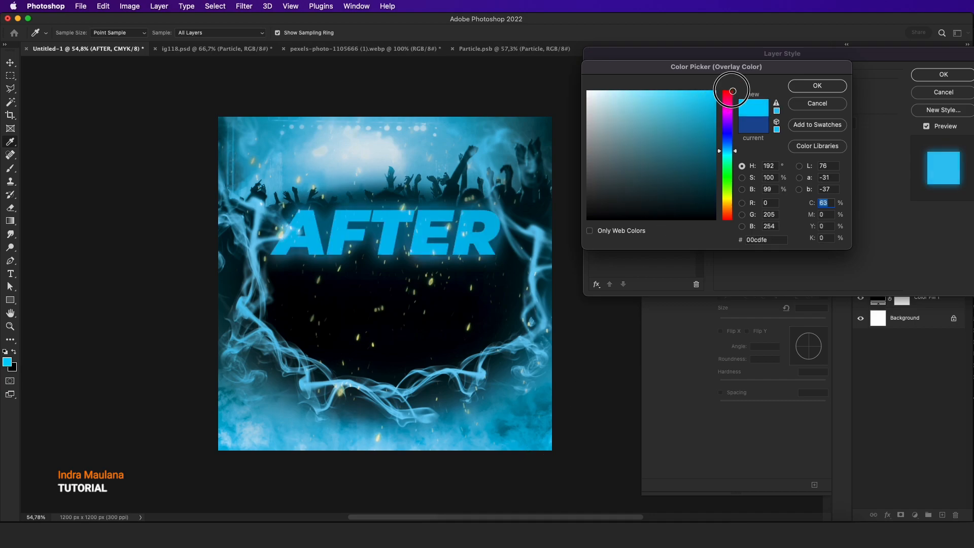
left_click_drag(735, 154, 732, 147)
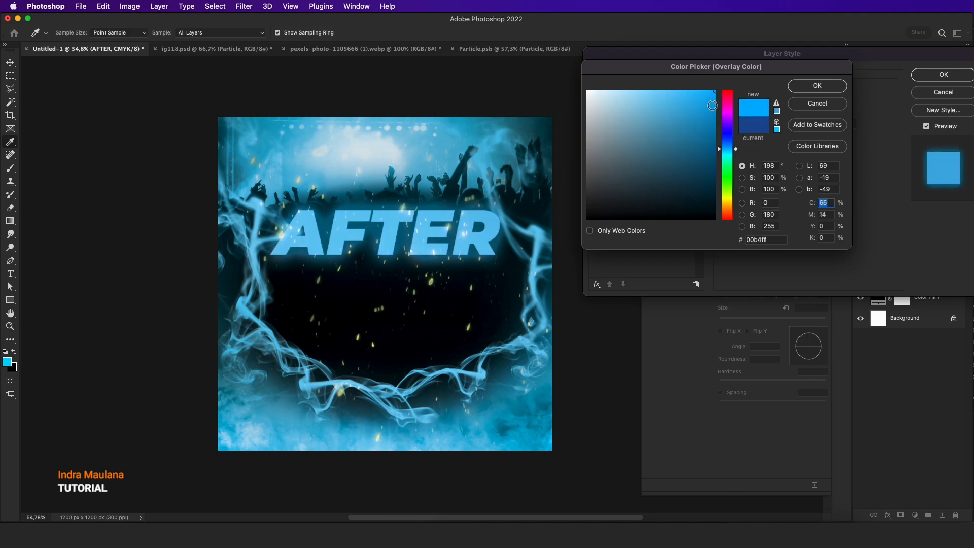
left_click_drag(713, 104, 722, 126)
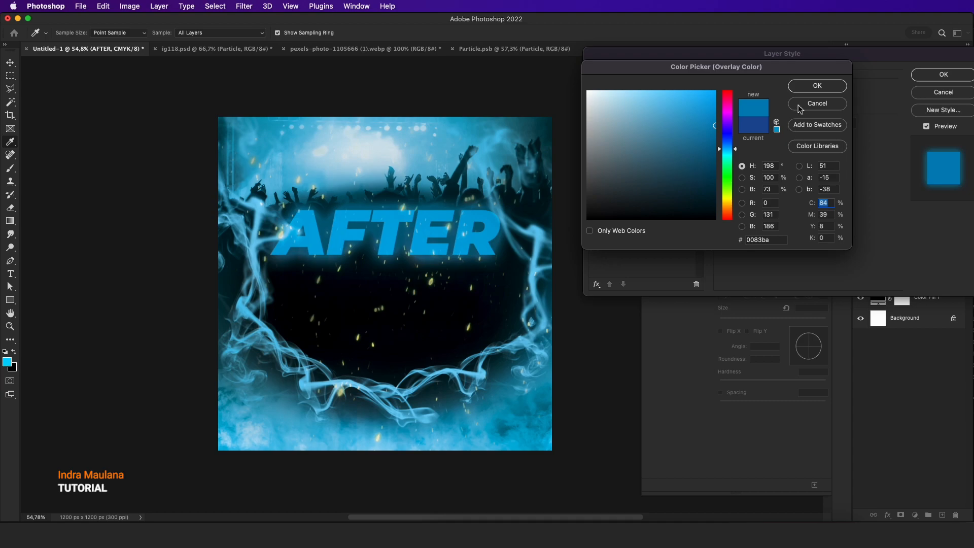
left_click(815, 87)
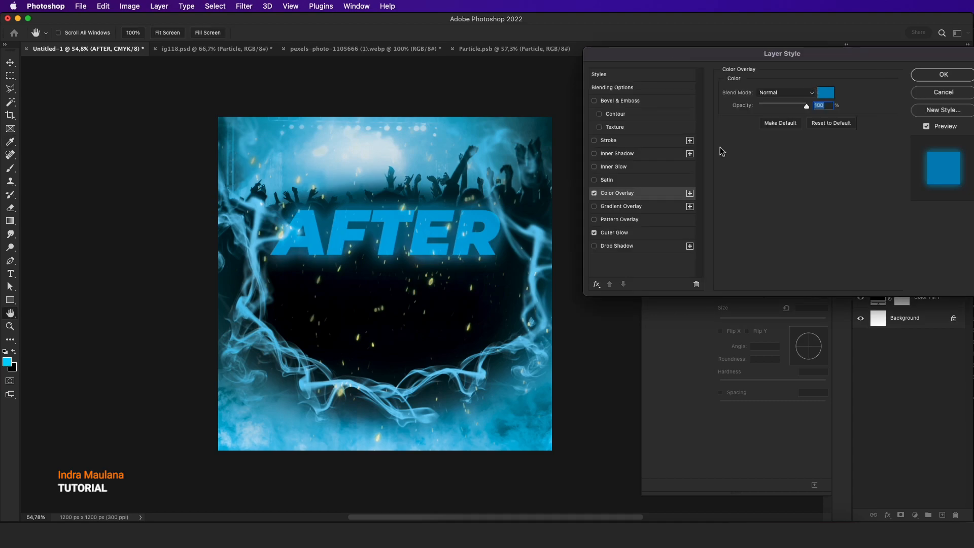
- Add an outside Screen-mode stroke to the AFTER text in bright blue #00b9ff, 2 px wide
left_click(605, 141)
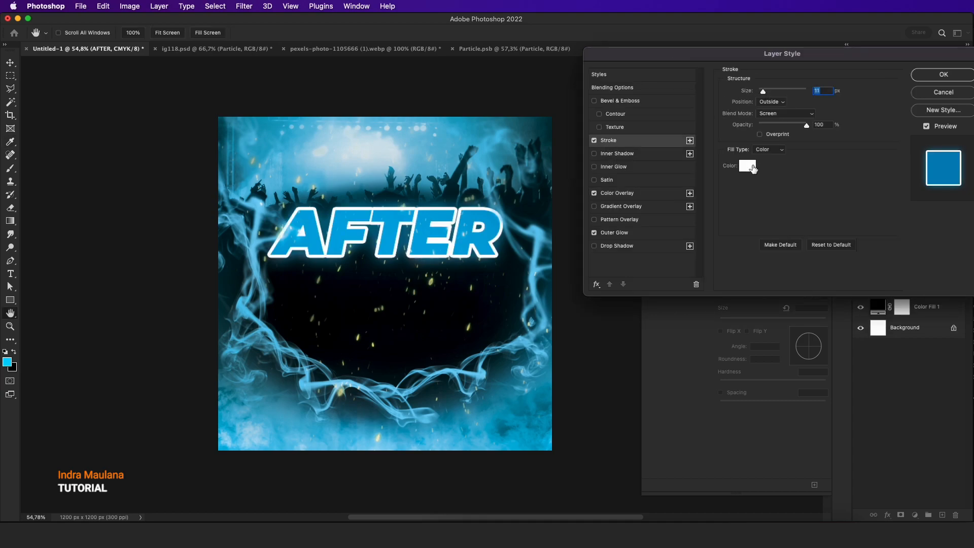
left_click(751, 168)
left_click(491, 227)
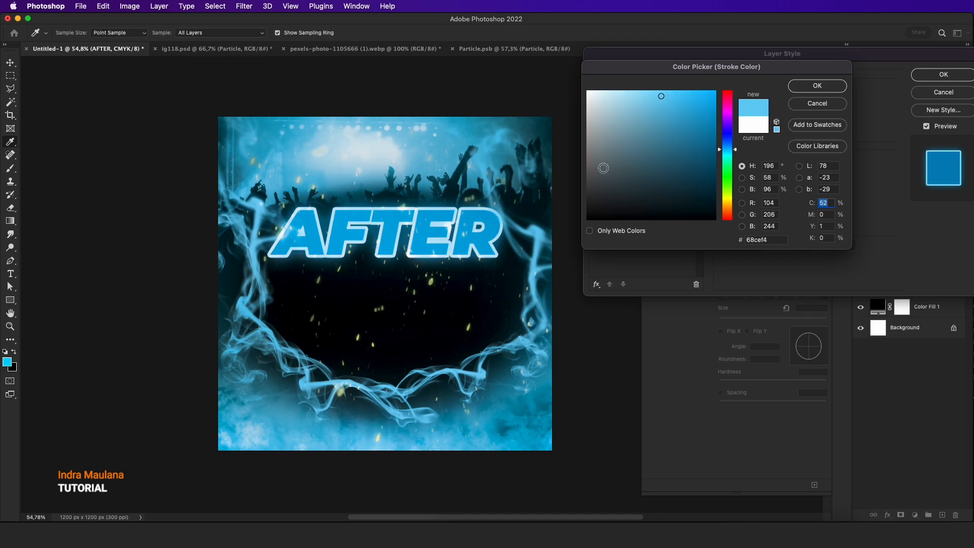
left_click_drag(693, 103, 730, 77)
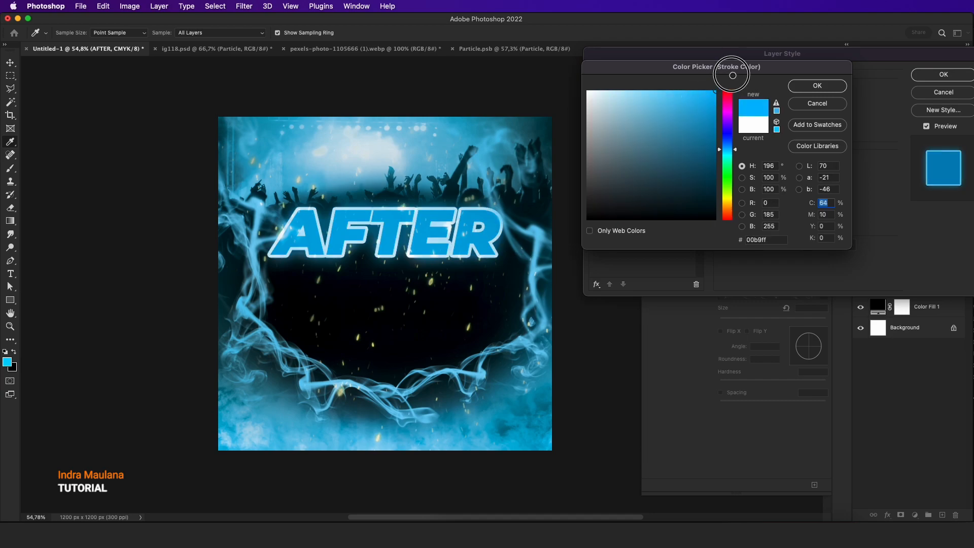
left_click(804, 89)
key("Down")
key("Down")
key("Down")
key("Down")
key("Down")
key("Down")
key("Down")
key("Down")
key("Down")
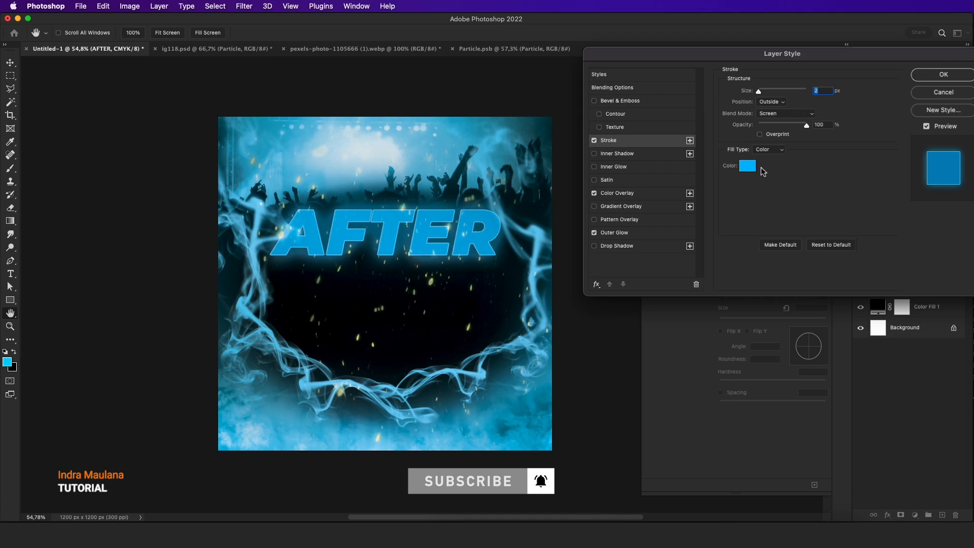
- Darken the AFTER stroke colour to #01a6e4 and apply the layer style
left_click(747, 166)
left_click_drag(712, 94, 714, 105)
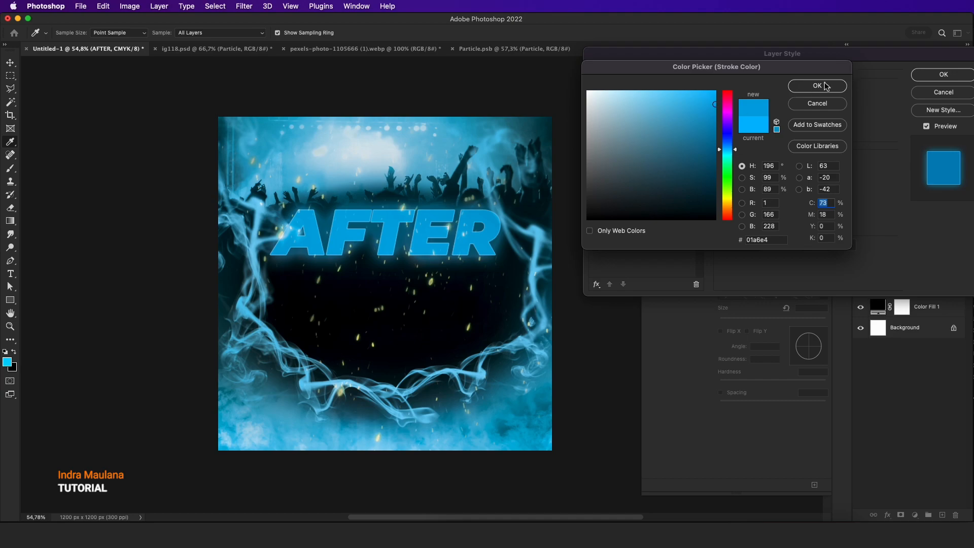
left_click(795, 87)
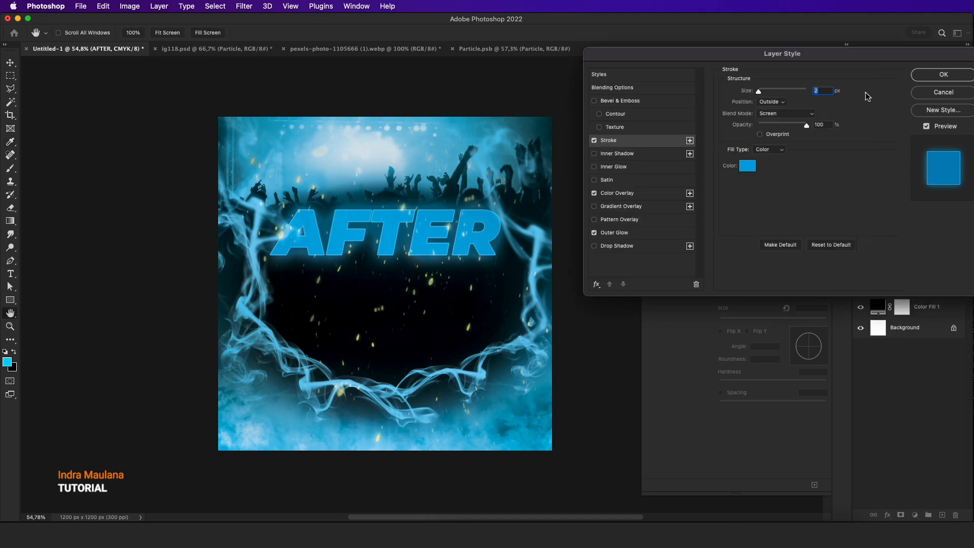
left_click(925, 76)
- Duplicate the AFTER text directly beneath itself on the canvas and change the copy's wording to WEEK
left_click_drag(423, 257, 424, 311)
key("t")
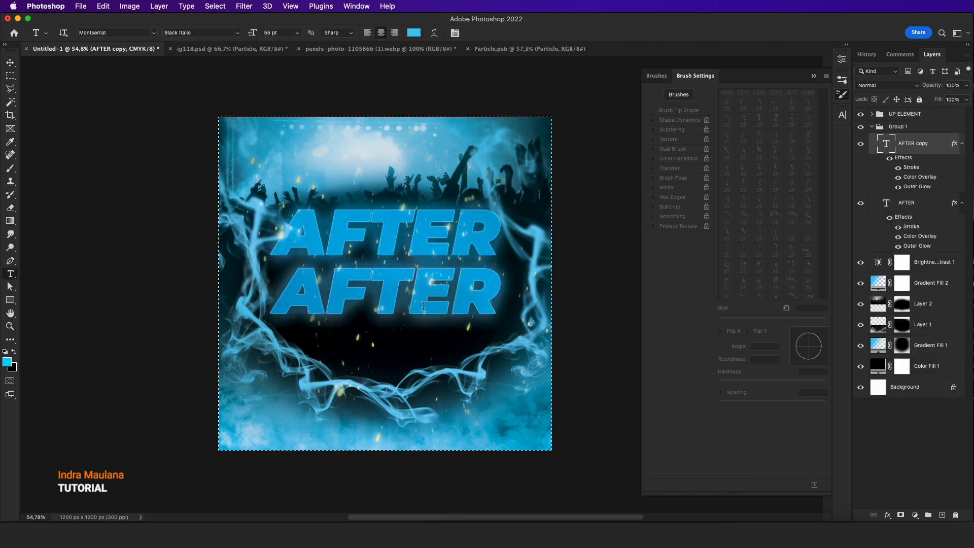
double_click(423, 305)
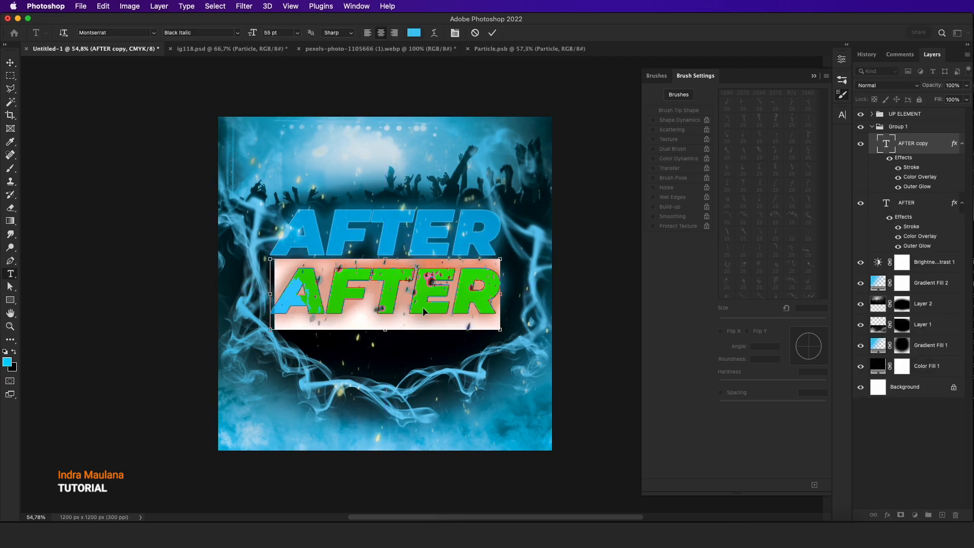
type("WEK")
key("BackSpace")
type("EK")
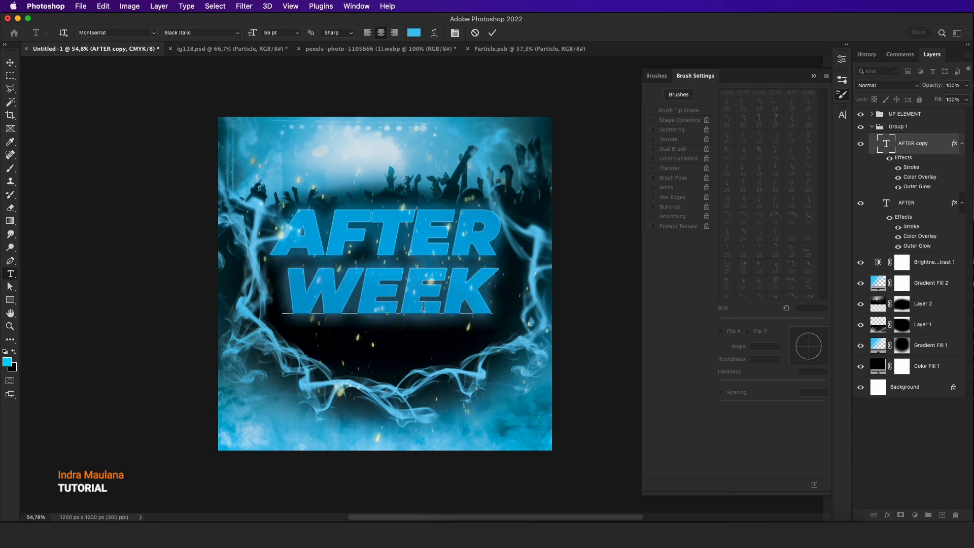
double_click(423, 306)
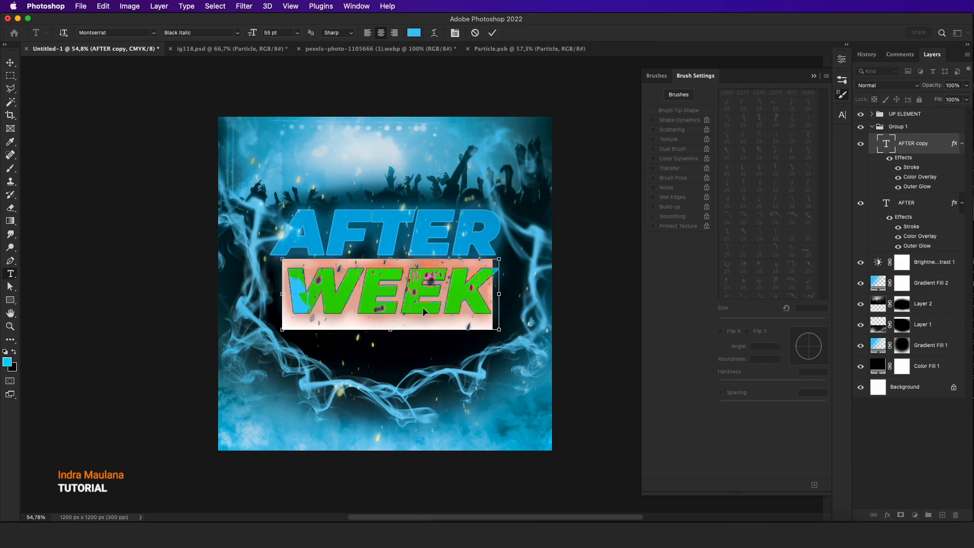
left_click(492, 33)
- Reorder the WEEK layer beneath the AFTER layer and remove all of its layer effects
left_click_drag(908, 142, 895, 254)
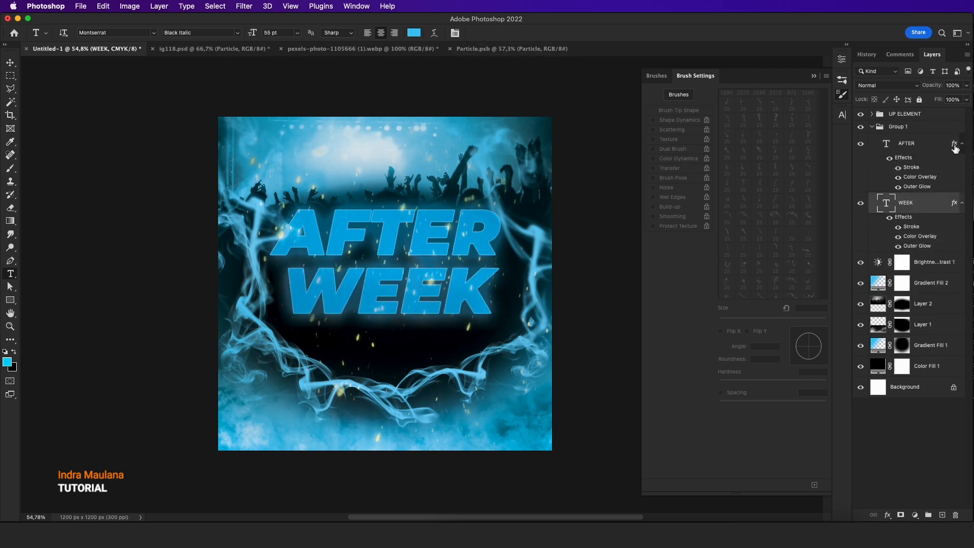
mouse_move(946, 205)
left_mouse_down()
mouse_move(938, 464)
mouse_move(955, 515)
left_mouse_up()
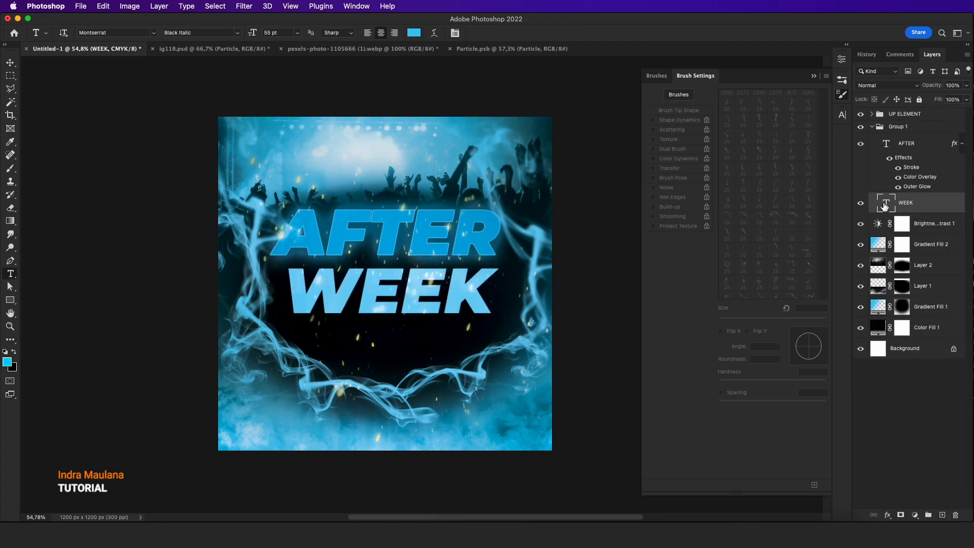
- Recolour the WEEK text white and commit the text edit
double_click(886, 202)
left_click(415, 33)
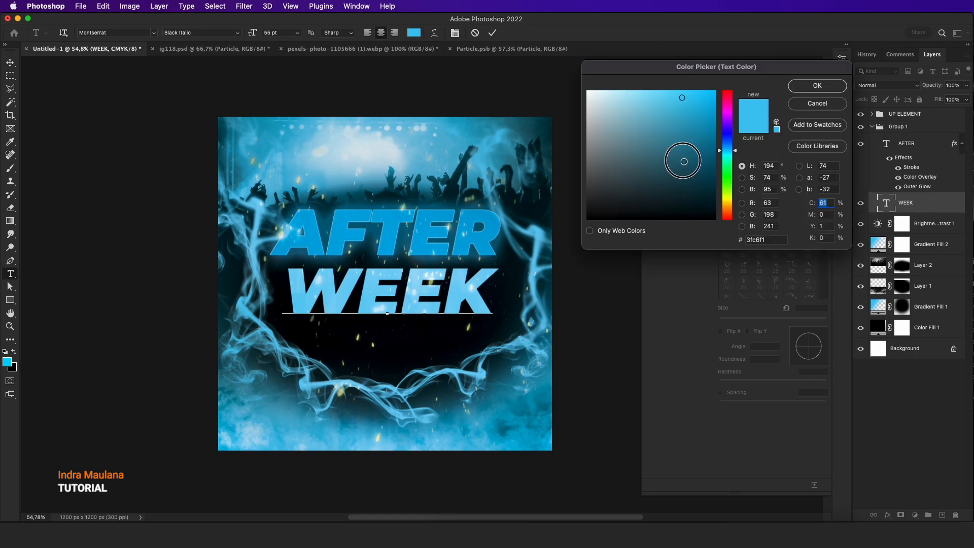
type("0")
left_click(809, 86)
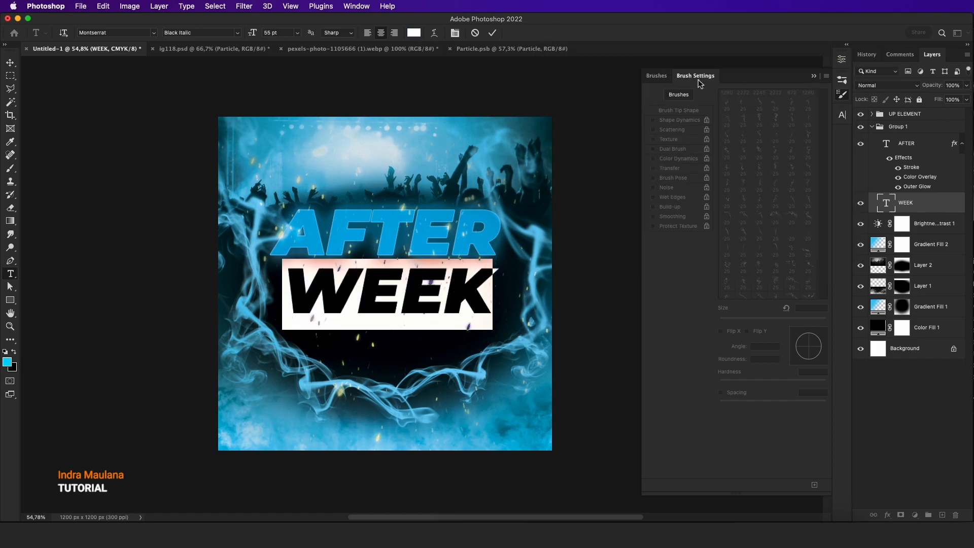
left_click(10, 64)
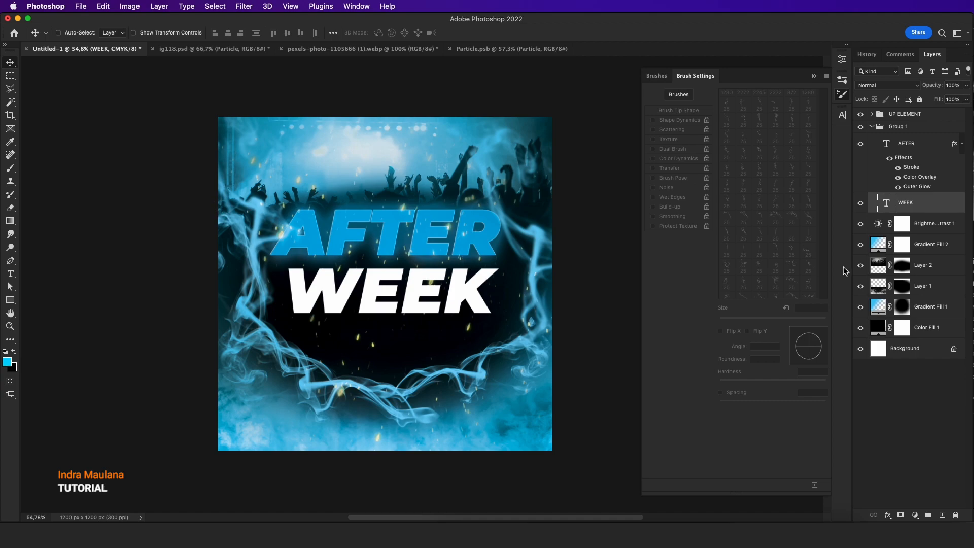
- Change Gradient Fill 2 to a radial style without Reverse and reposition the gradient towards the upper crowd area
left_click(859, 245)
left_click(859, 245)
double_click(878, 244)
left_click(712, 138)
left_click(709, 147)
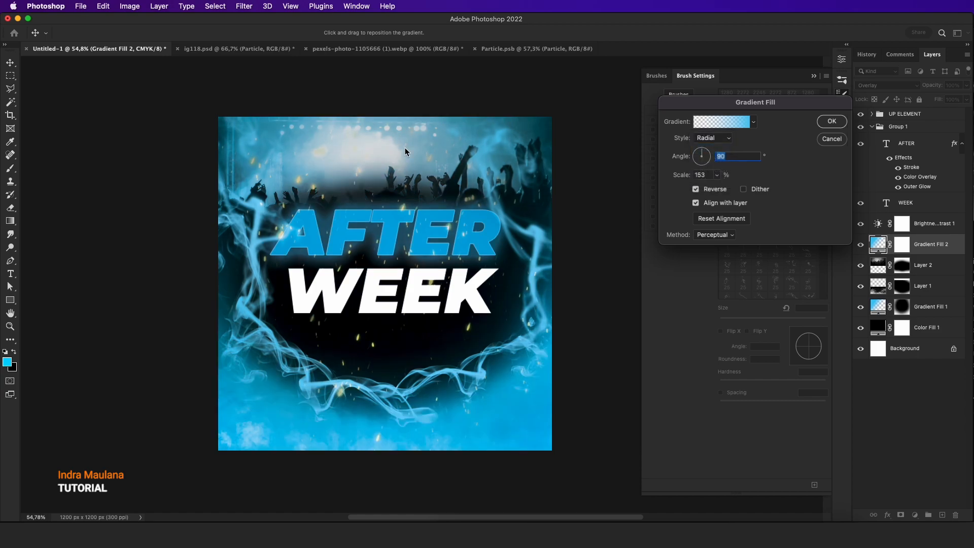
left_click(696, 189)
left_click_drag(403, 169, 398, 72)
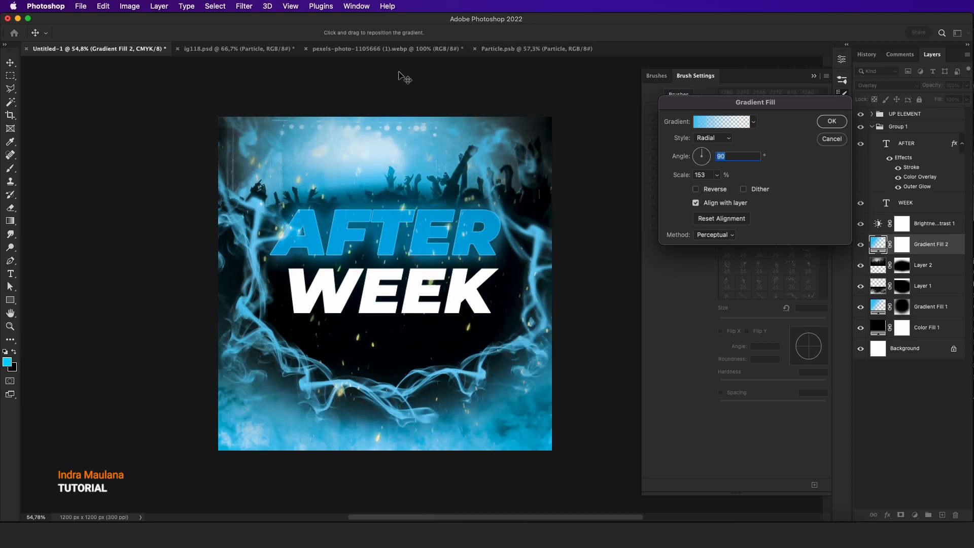
left_click_drag(409, 202, 411, 144)
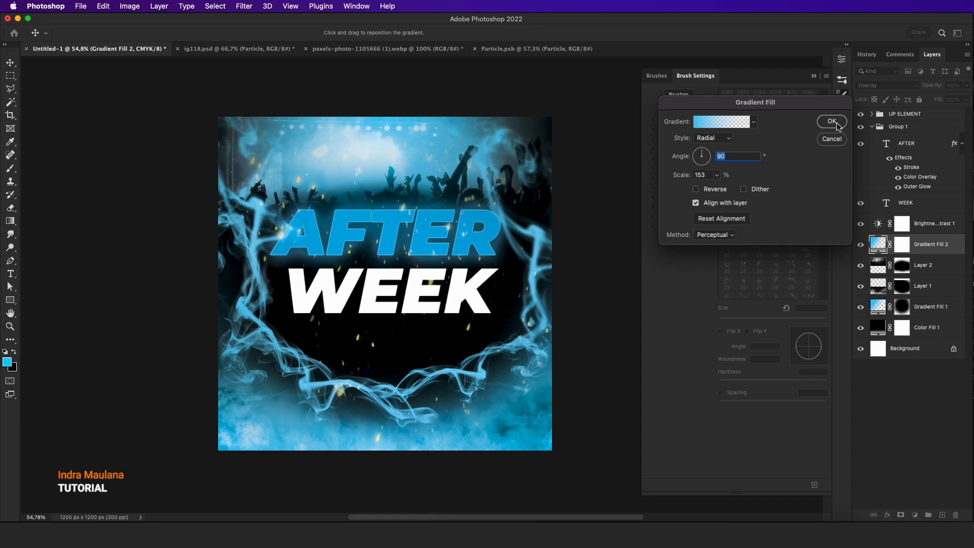
left_click_drag(455, 190, 418, 175)
left_click(832, 122)
- Move the concert crowd on Layer 2 upward to open dark space above the AFTER text
left_click(931, 271)
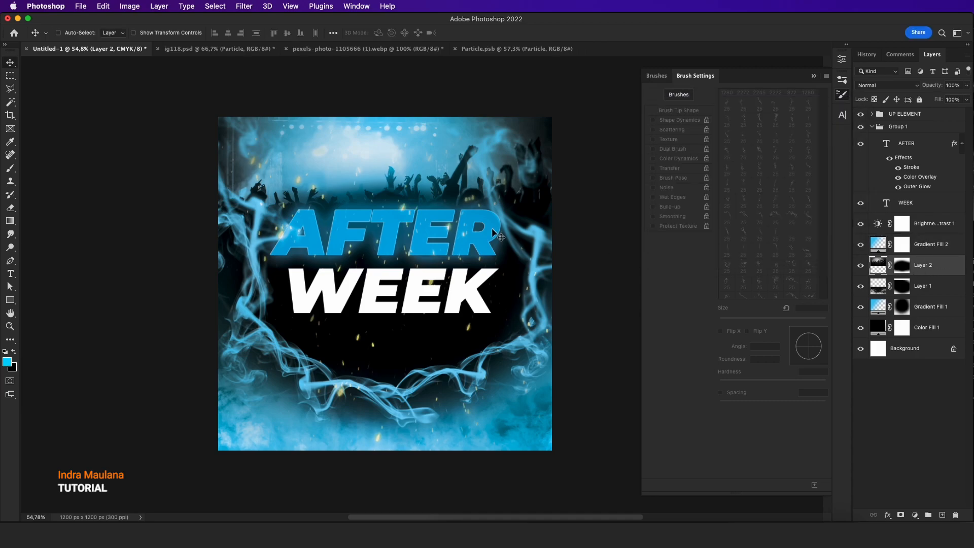
left_click_drag(450, 207, 451, 169)
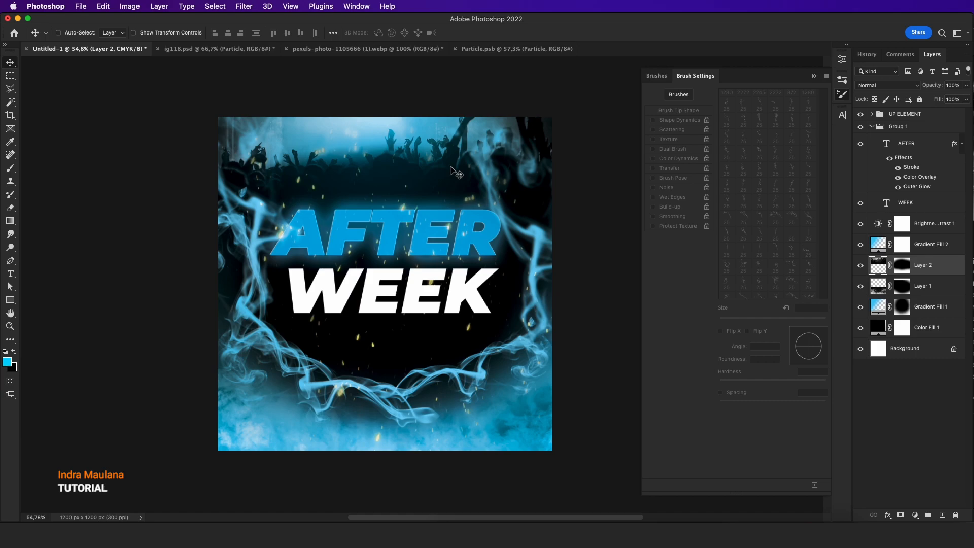
scroll(463, 279, "down", 2)
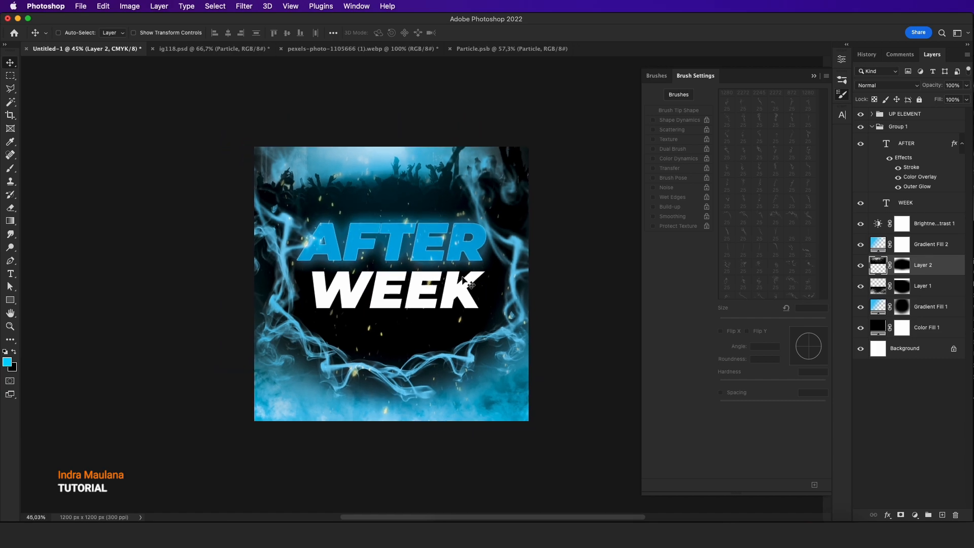
key("super+z")
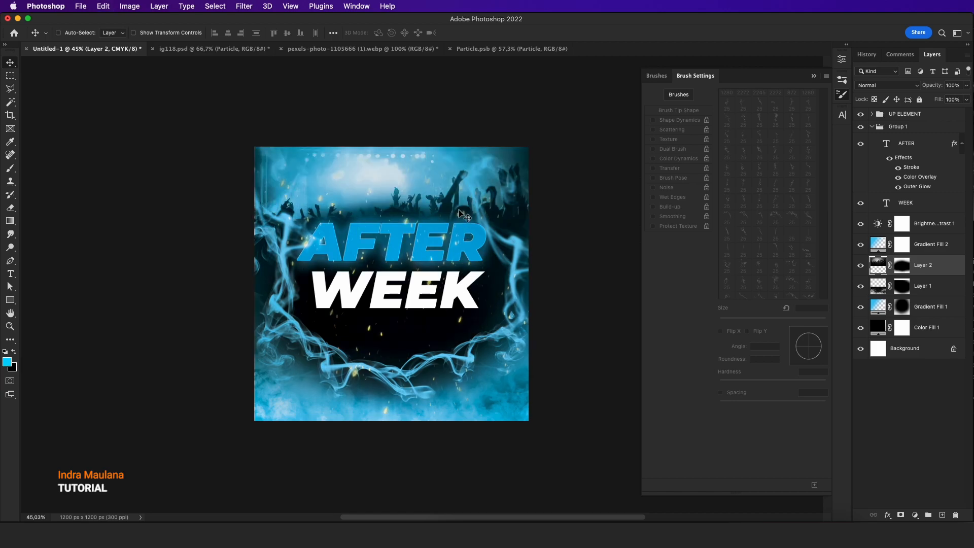
left_click_drag(461, 203, 462, 176)
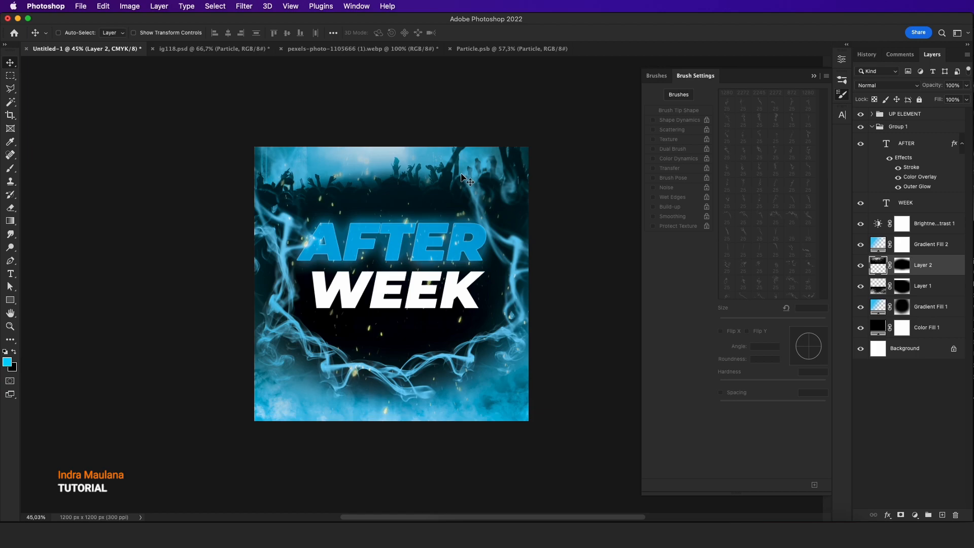
- Switch to Chrome, copy the Unsplash photo of the man in a black suit jacket, and return to Photoshop
left_click(486, 532)
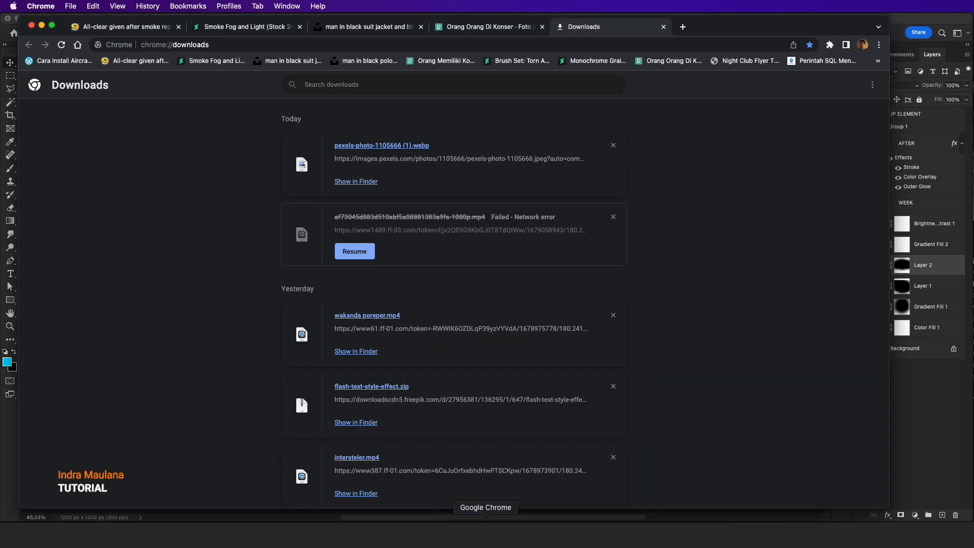
left_click(362, 28)
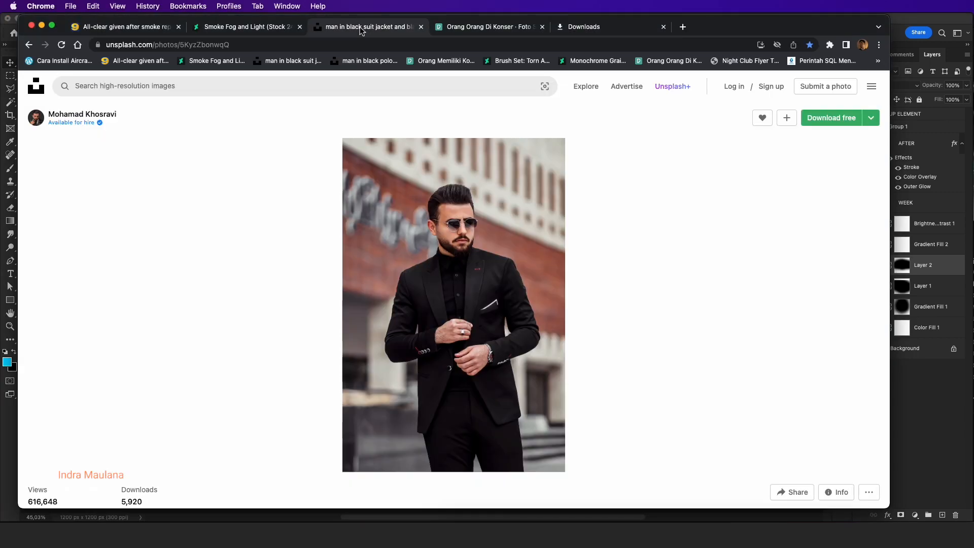
right_click(472, 245)
left_click(491, 275)
key("ctrl+Up")
left_click(836, 330)
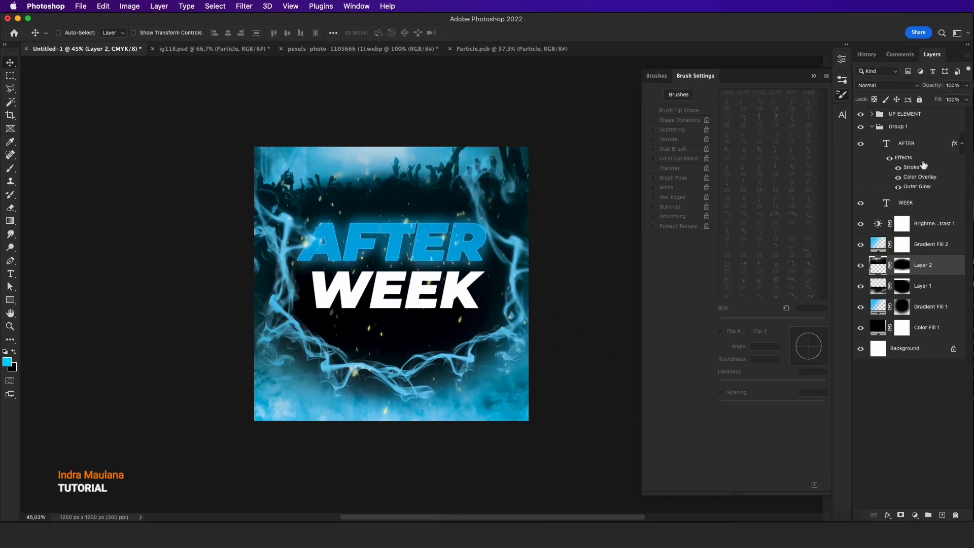
- Create a layer group named MODEL above Group 1 and paste the copied photo into it
left_click(911, 124)
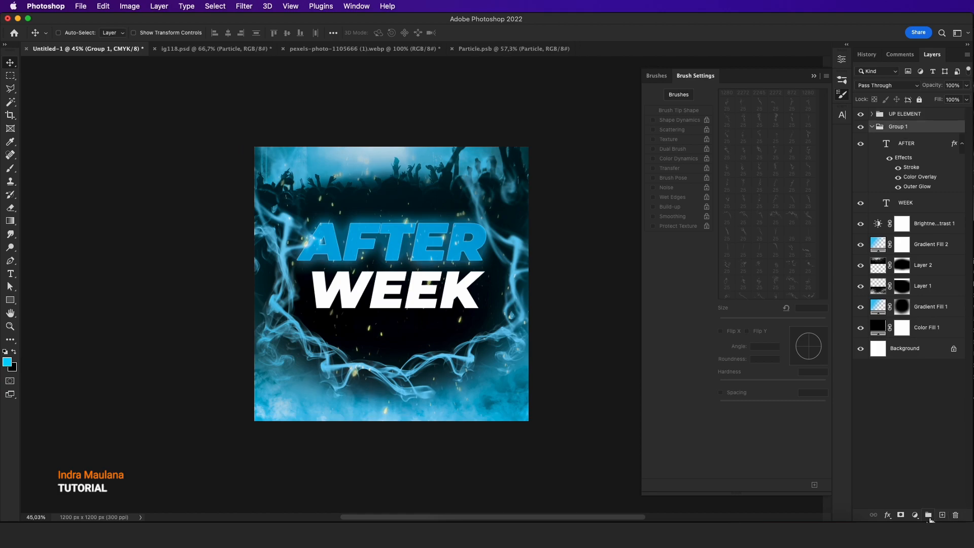
left_click(928, 515)
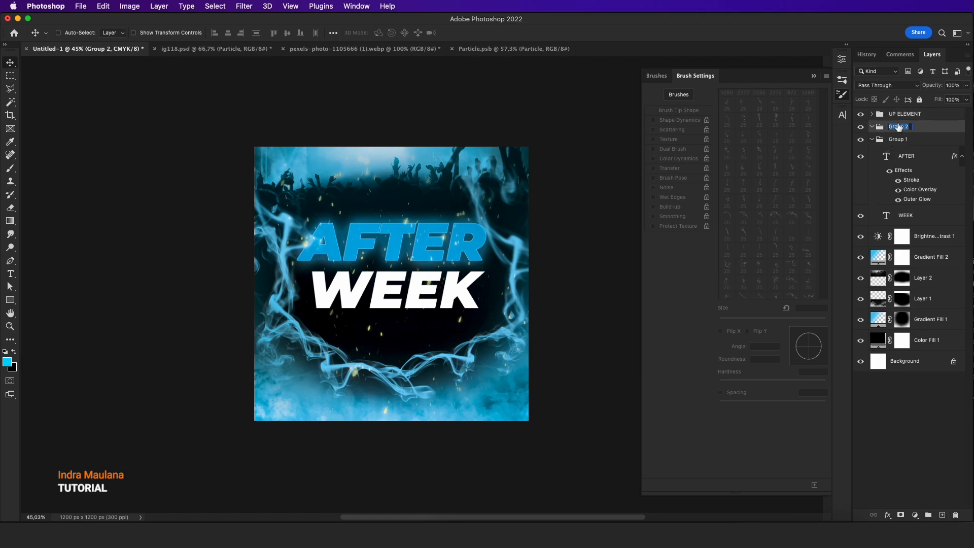
type("MODEL")
key("Return")
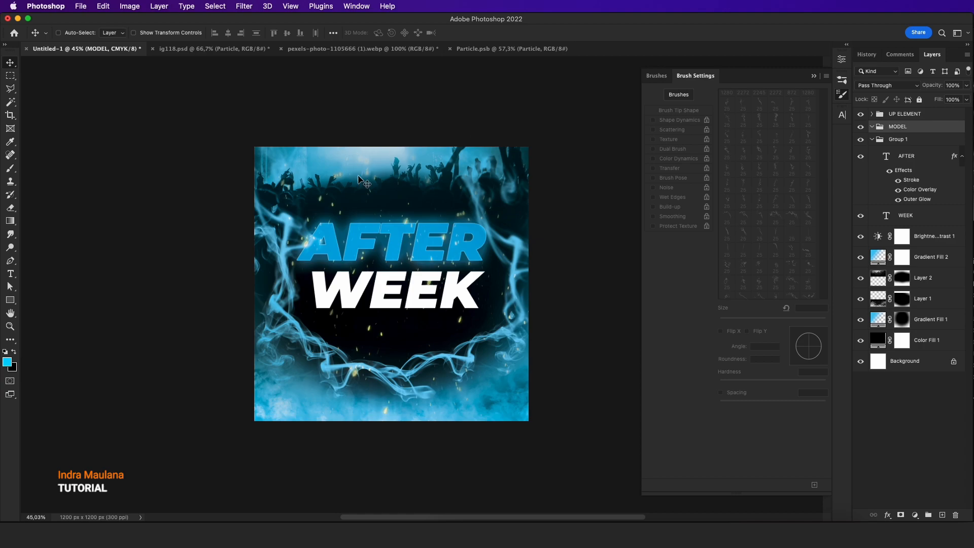
left_click(103, 7)
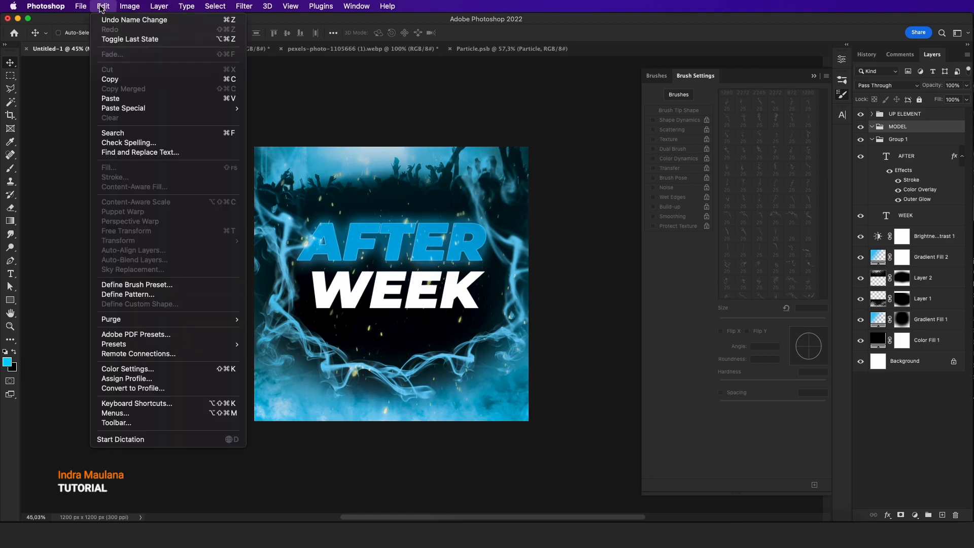
left_click(117, 103)
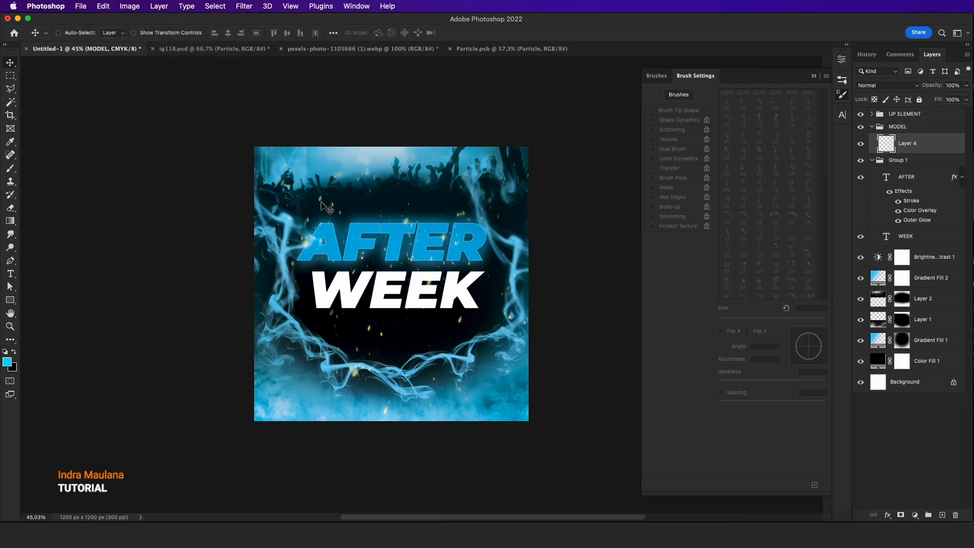
- Remove the pasted photo's background with the Remove Background quick action and shift the man down and slightly left
left_click(356, 6)
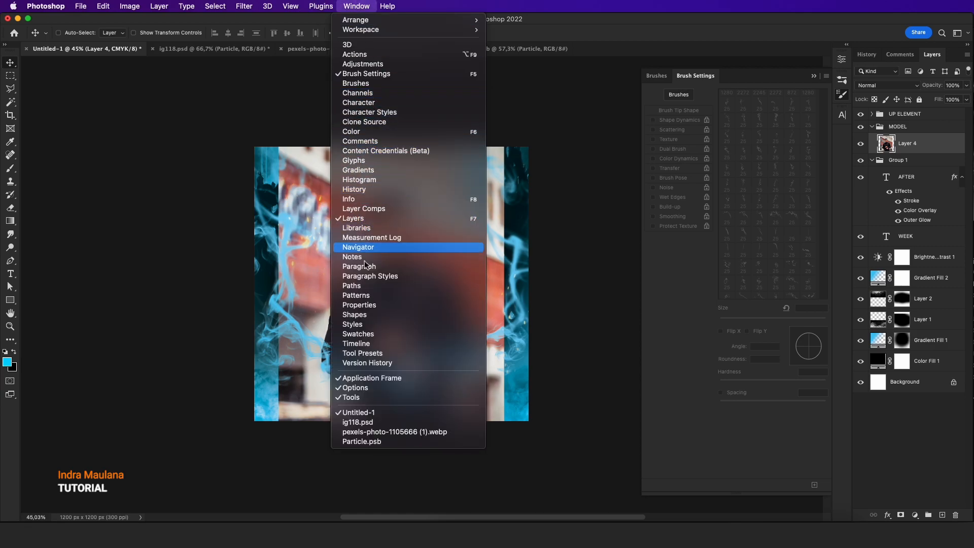
left_click(361, 306)
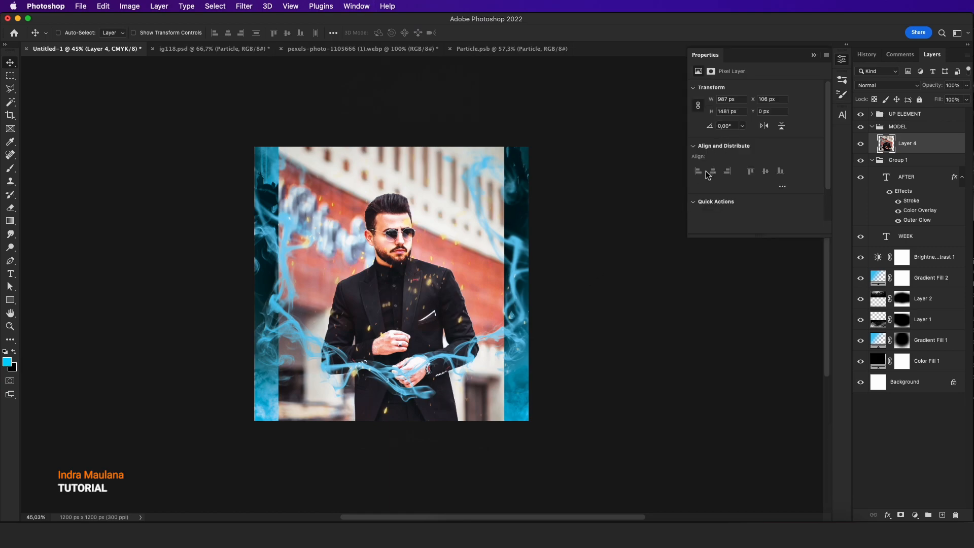
left_click(694, 201)
left_click(740, 178)
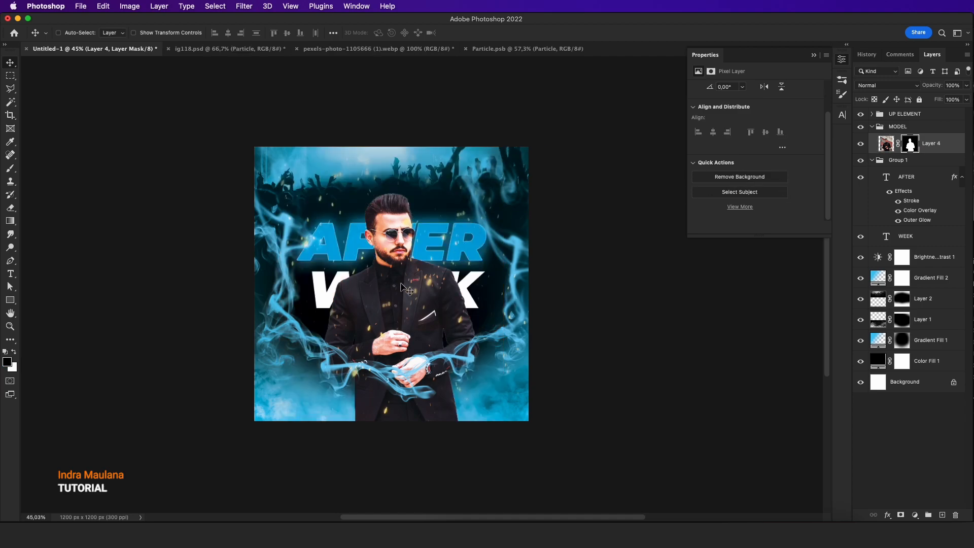
left_click_drag(378, 285, 392, 290)
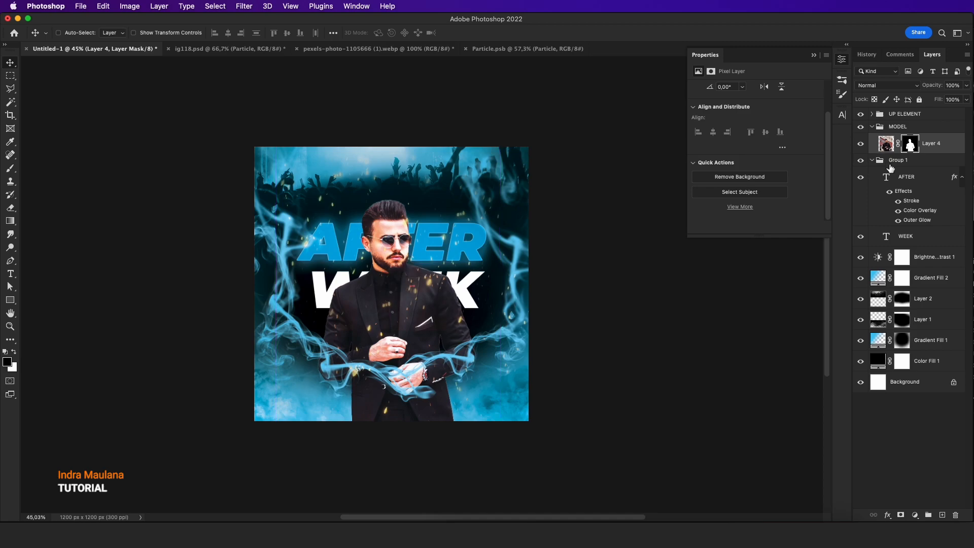
- Desaturate the man's photo on Layer 4 with a Hue/Saturation adjustment, setting Saturation to -61
left_click(898, 127)
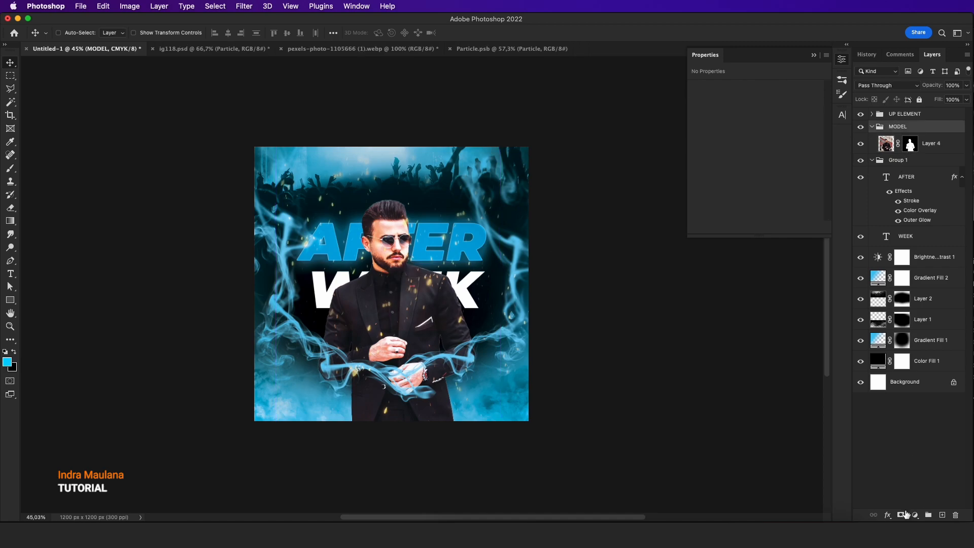
left_click(931, 148)
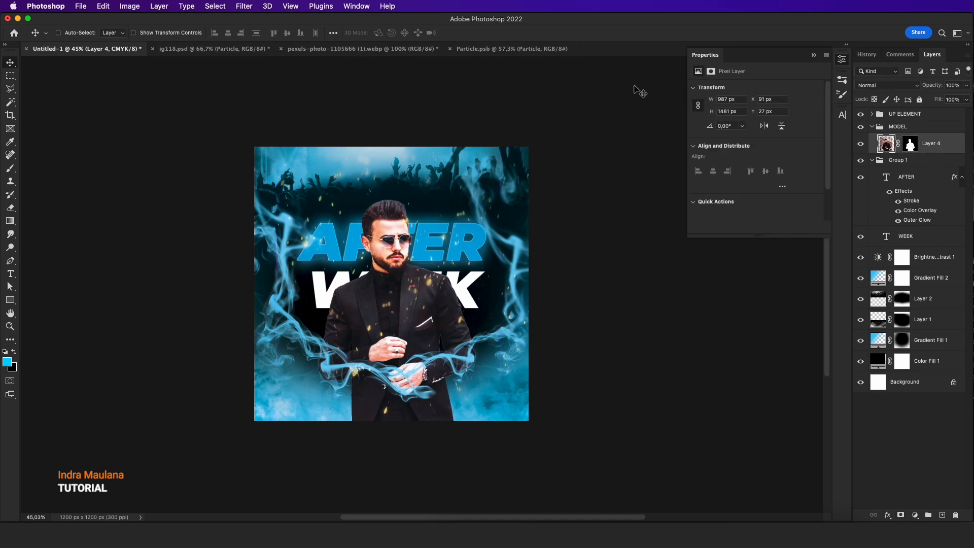
left_click(127, 6)
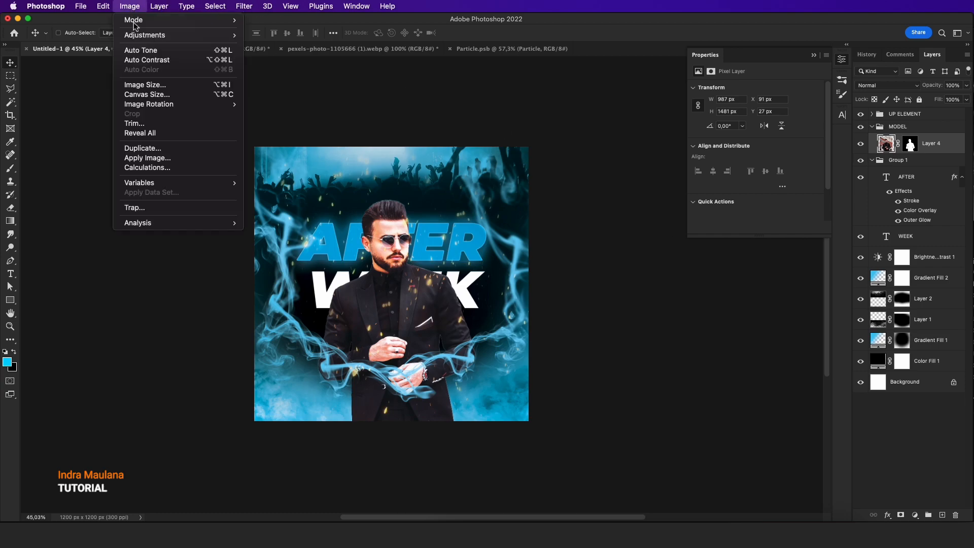
mouse_move(152, 35)
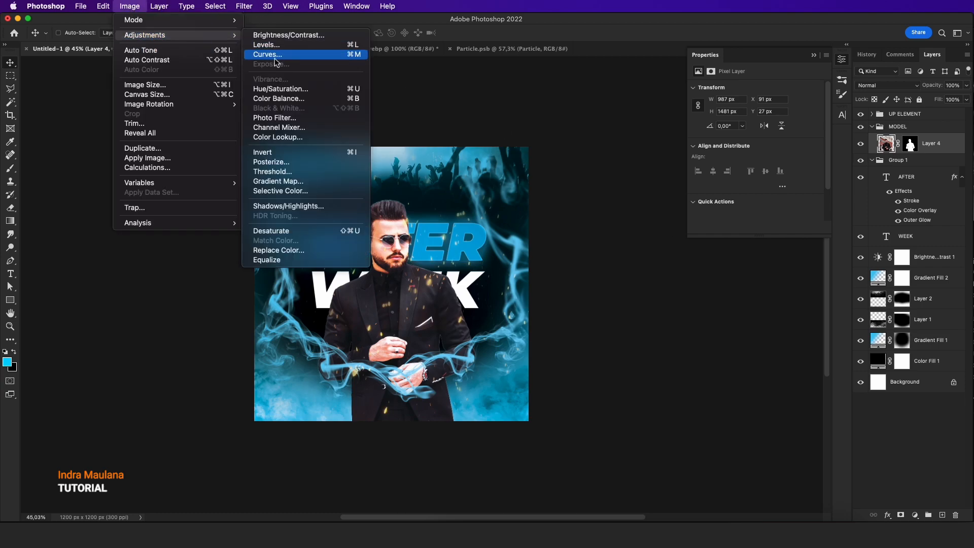
left_click(274, 89)
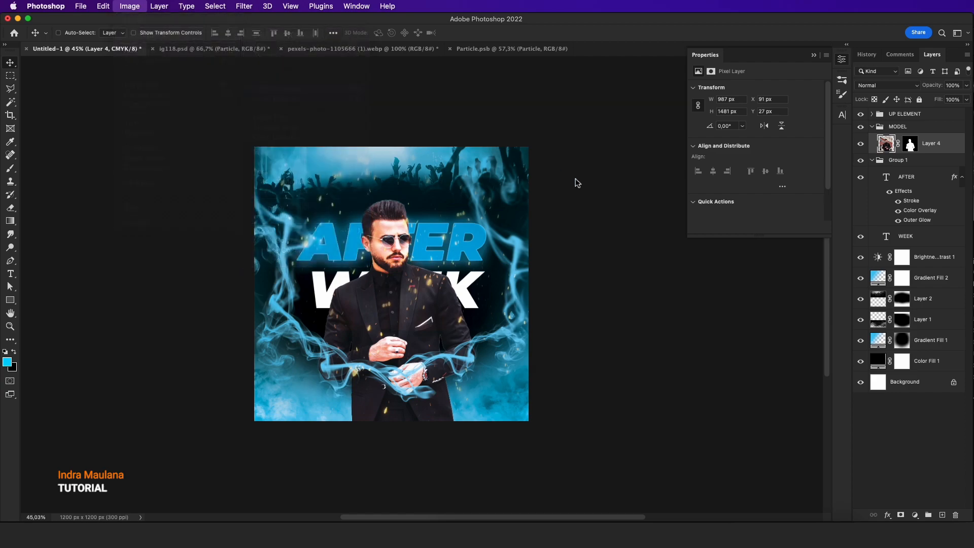
left_click_drag(532, 184, 502, 186)
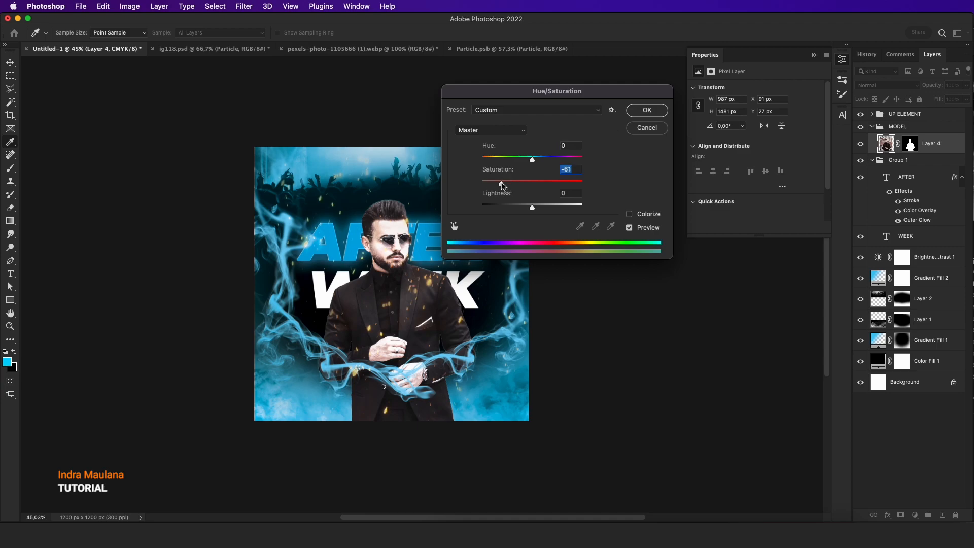
left_click(647, 111)
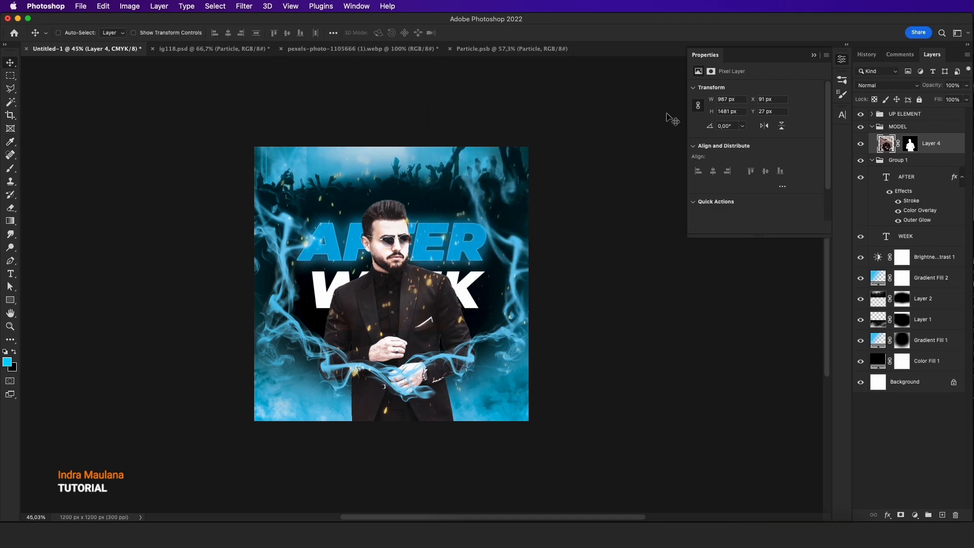
- Enlarge the AFTER WEEK title in Group 1 and raise it so it spreads wider behind the man
left_click(897, 127)
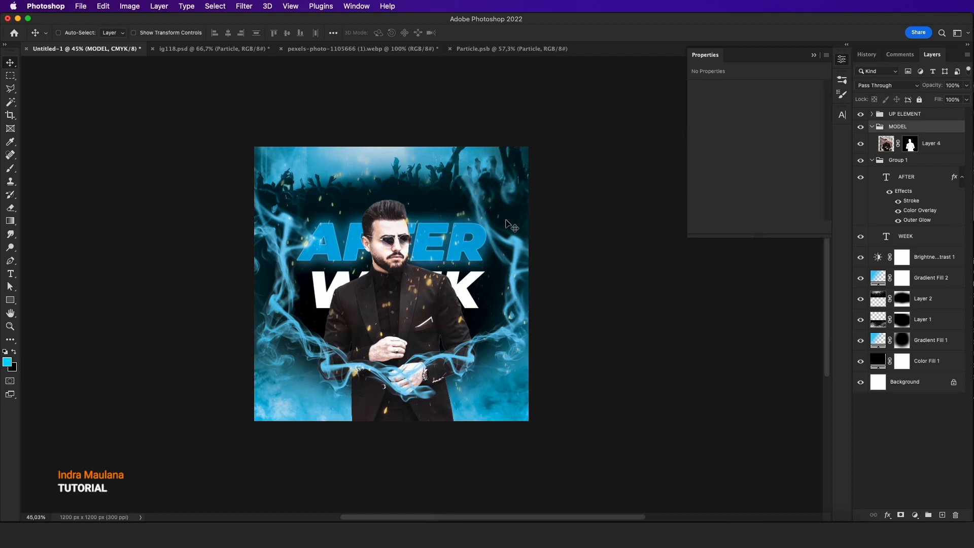
left_click(902, 164)
key("ctrl+t")
mouse_move(485, 222)
left_mouse_down()
mouse_move(503, 203)
mouse_move(473, 208)
left_mouse_up()
key("Return")
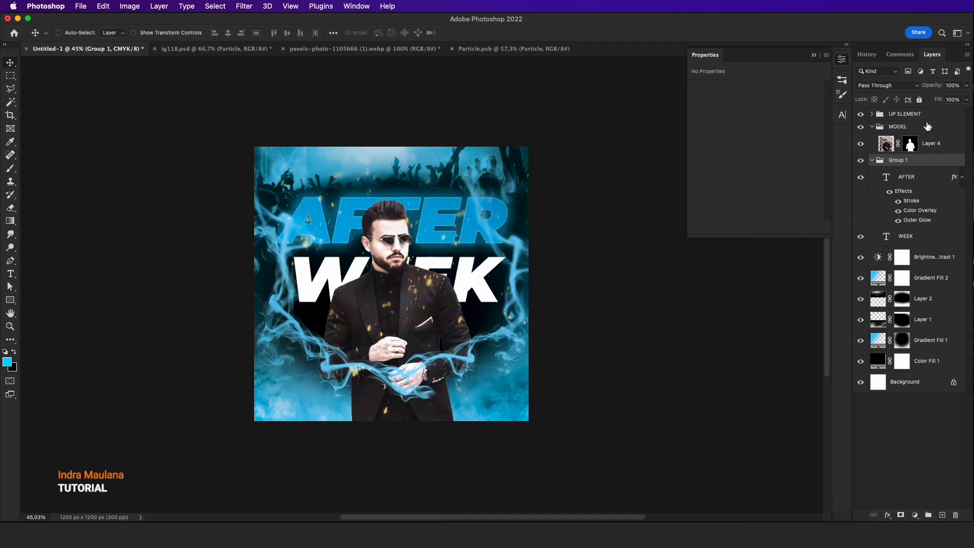
- Move the MODEL group upward over the title and scale it to about 108%
left_click(913, 128)
left_click_drag(421, 291, 421, 261)
key("ctrl+t")
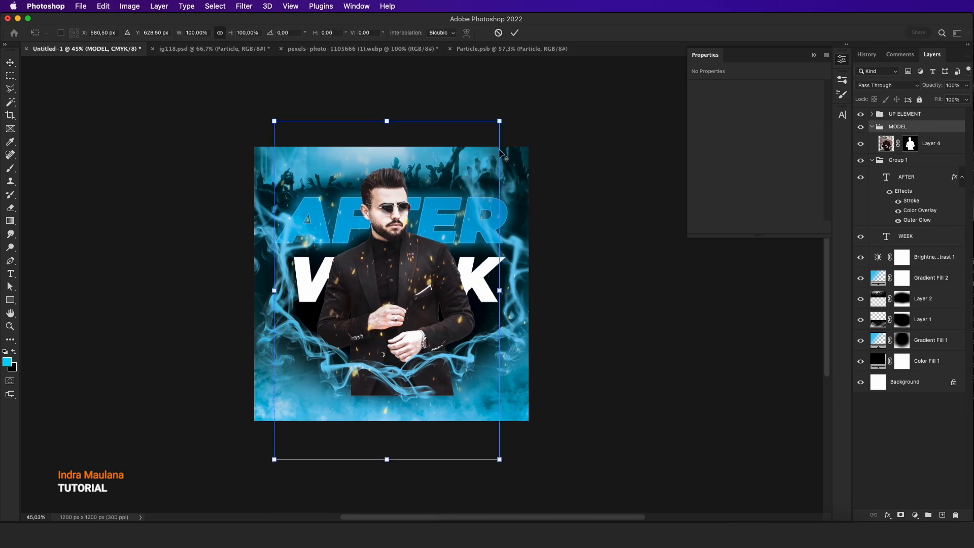
left_click_drag(499, 120, 509, 104)
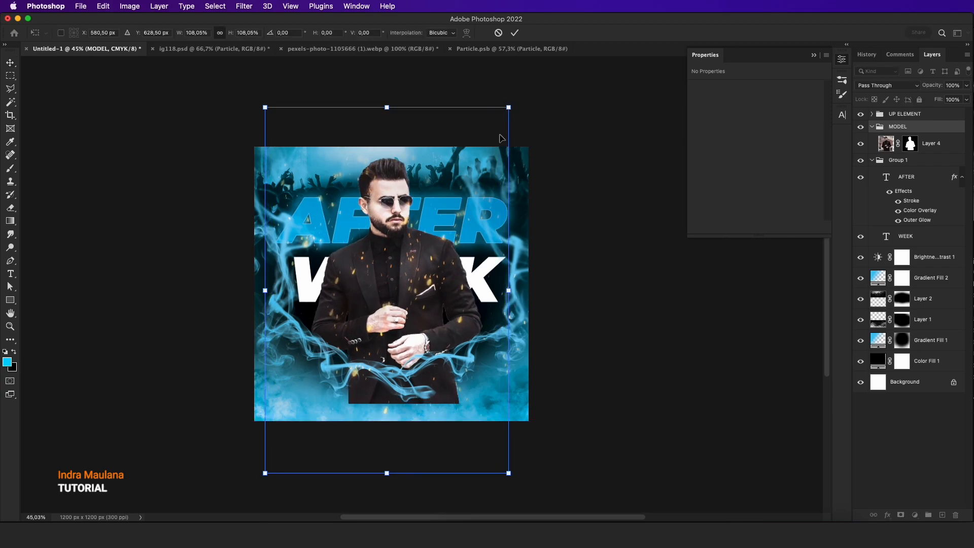
left_click_drag(444, 231, 442, 237)
key("Return")
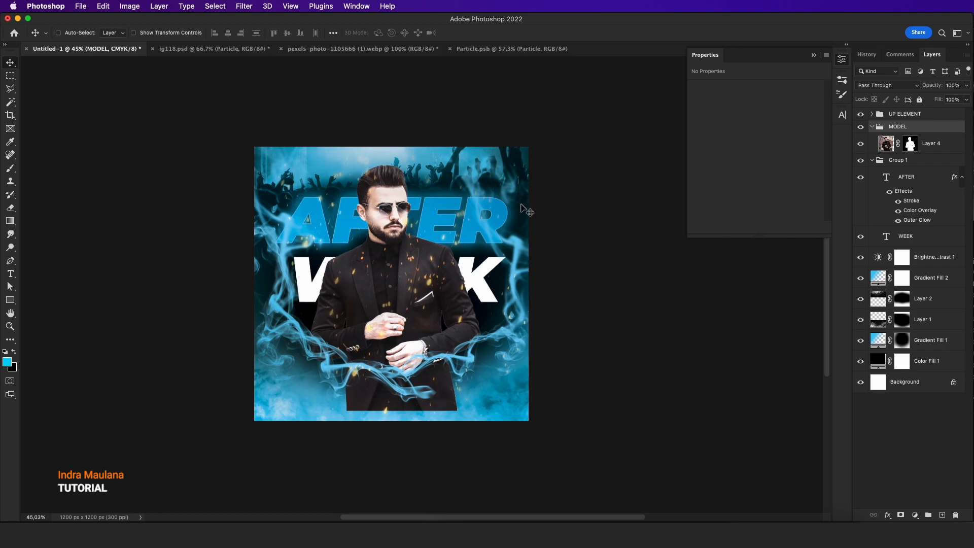
- Add a layer mask to the MODEL group and fade out the man's lower body with black-to-transparent linear gradients
left_click(901, 515)
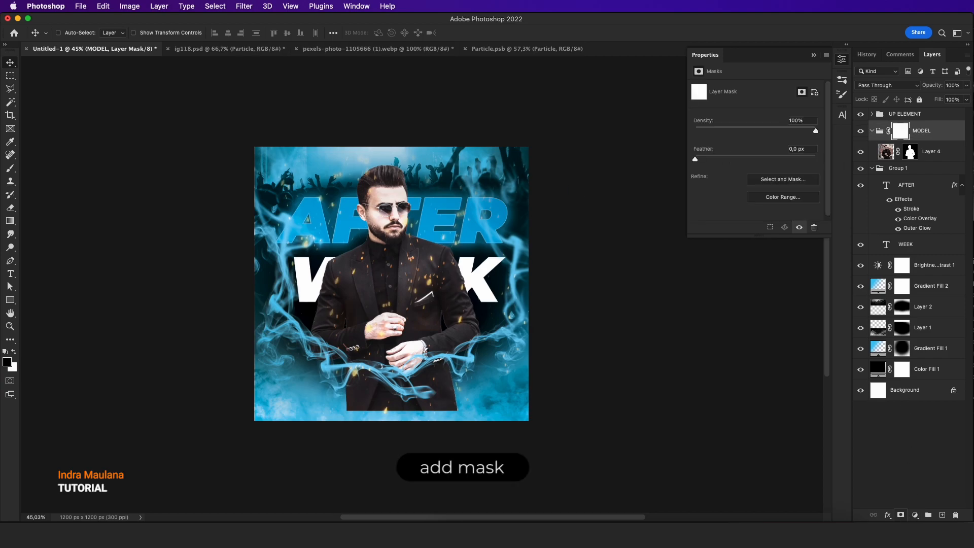
left_click(10, 222)
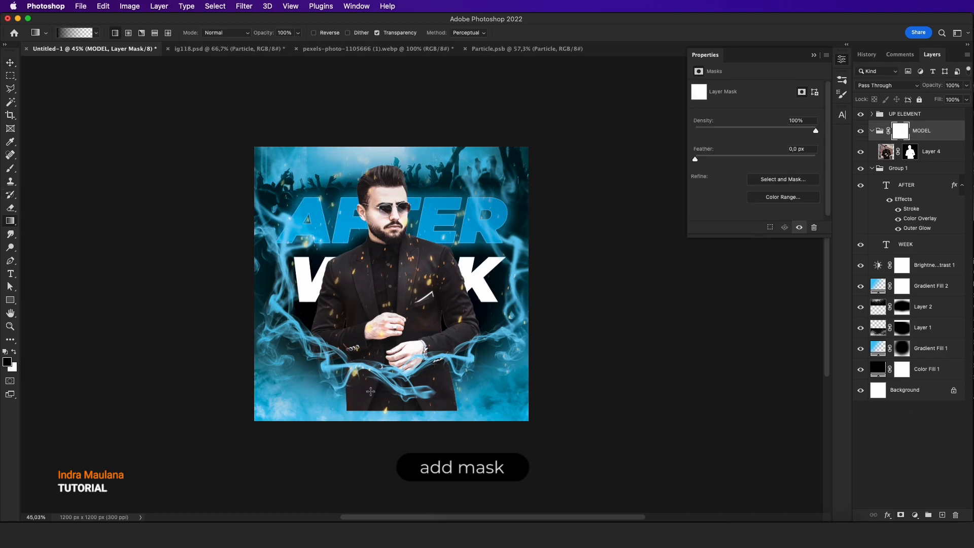
left_click_drag(391, 407, 395, 341)
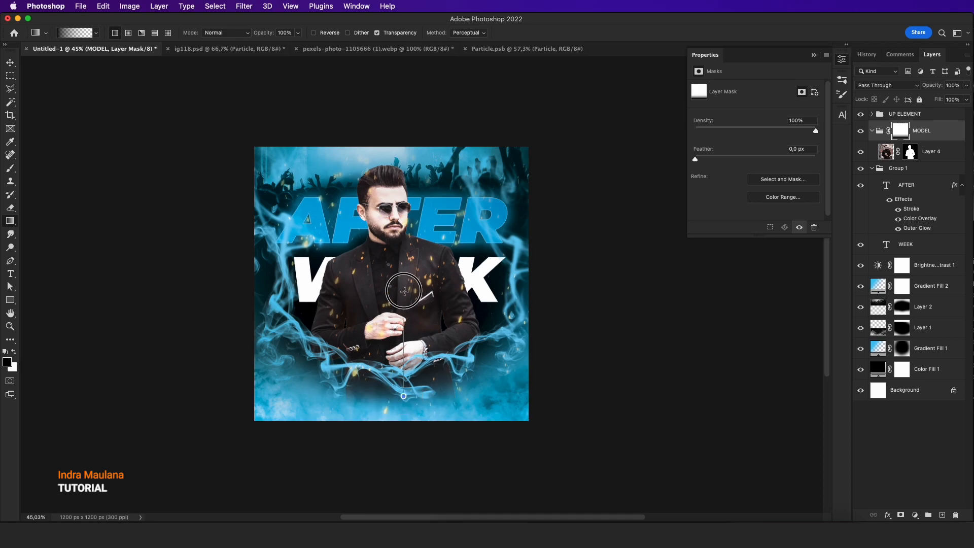
left_click_drag(403, 374, 401, 299)
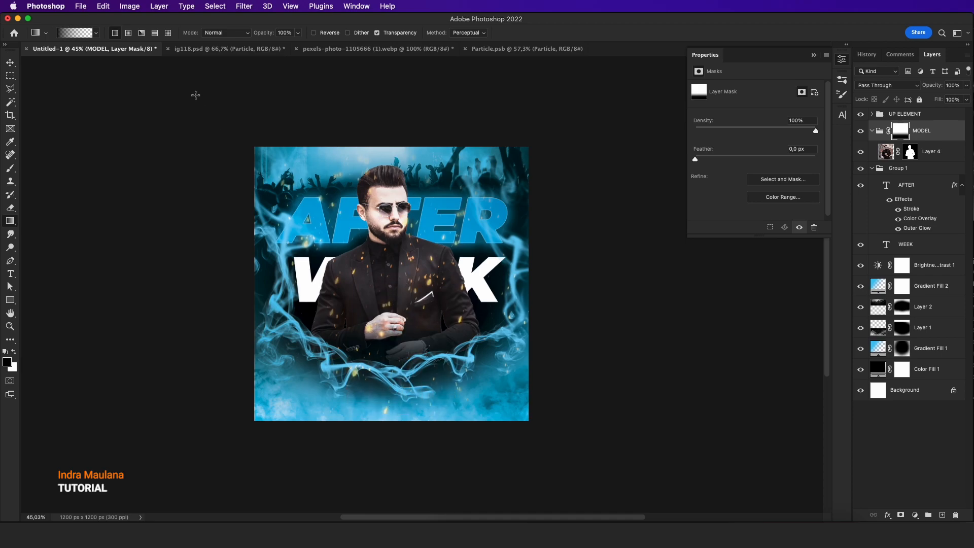
left_click(9, 63)
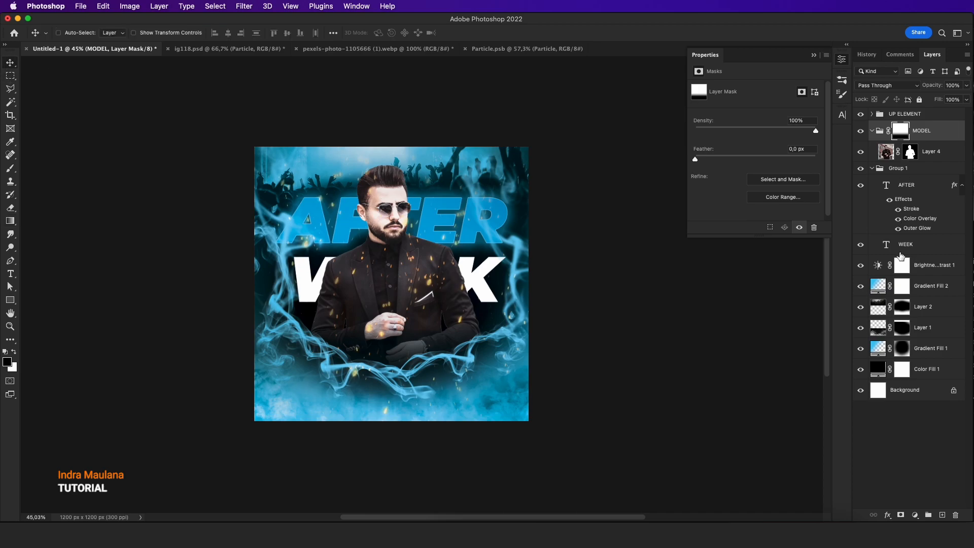
- Expand the UP ELEMENT group, select the Particle layer, and toggle its visibility to check its effect on the man
left_click(874, 116)
left_click(872, 115)
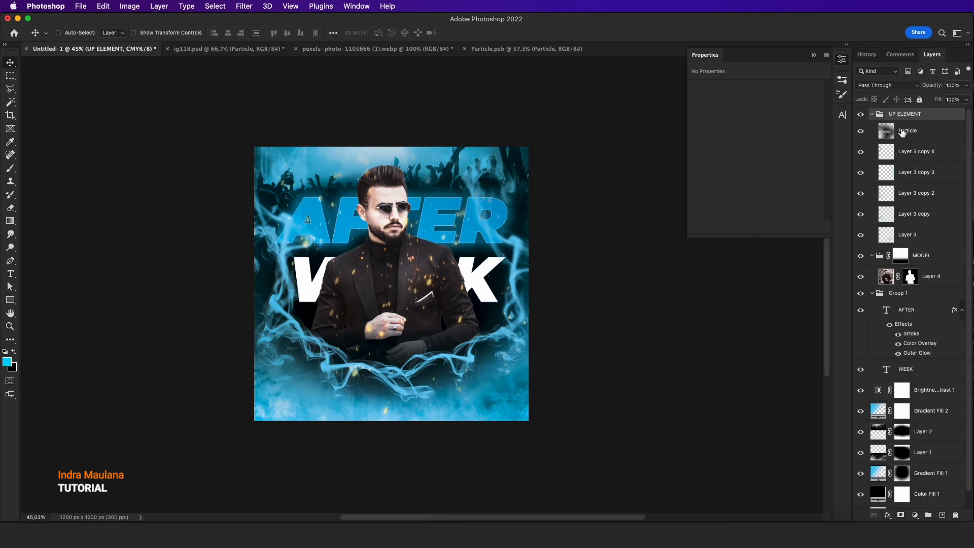
left_click(869, 133)
left_click(860, 131)
left_click(861, 131)
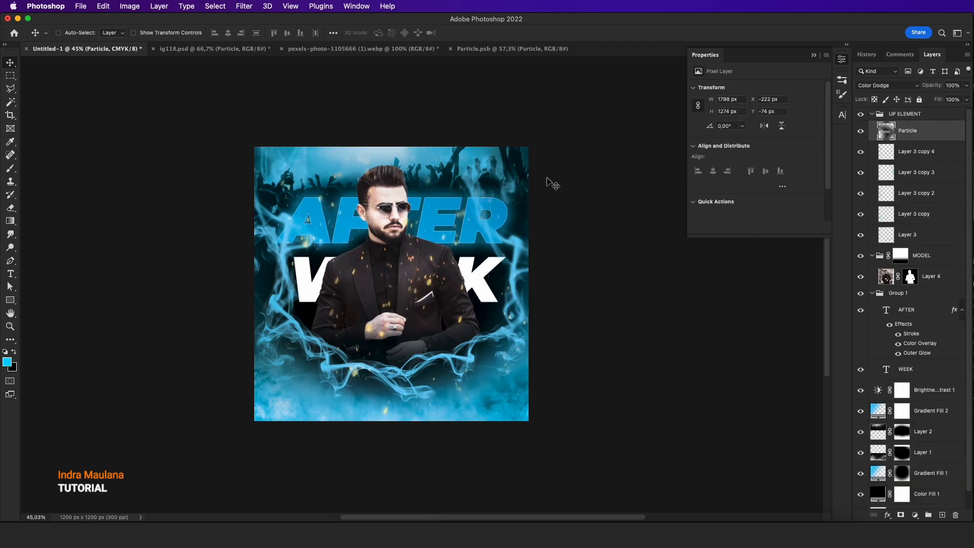
key("ctrl+t")
left_click_drag(618, 132, 592, 131)
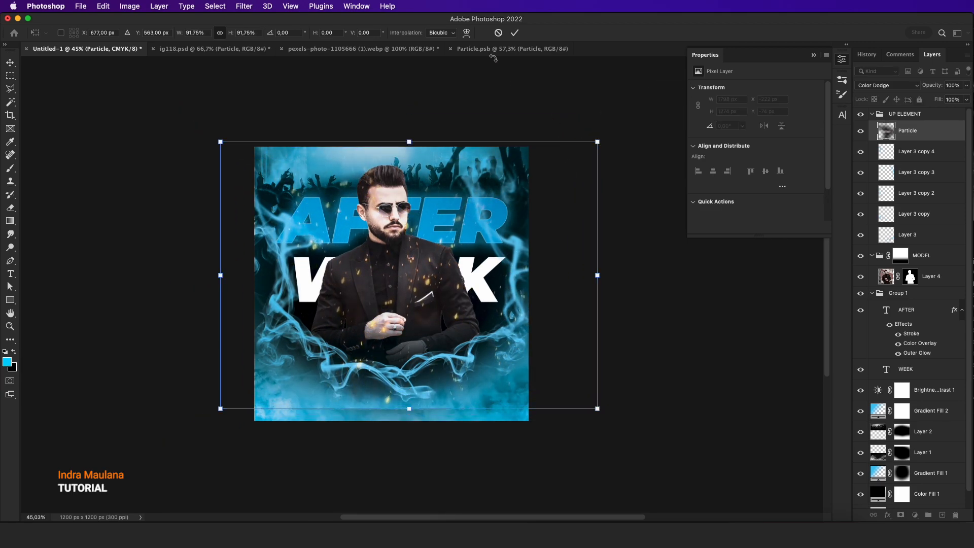
left_click(498, 33)
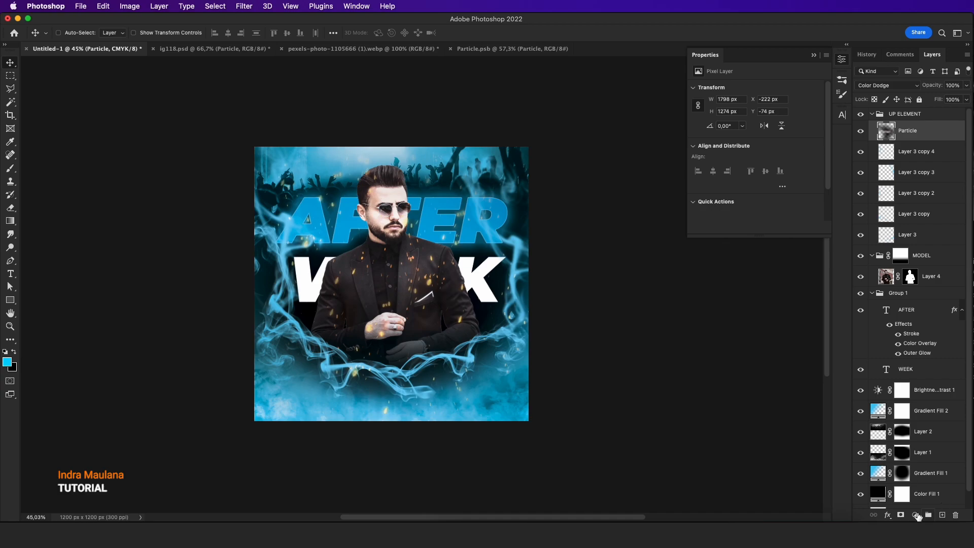
- Add a layer mask to the Particle layer and paint black with a soft round 433 px brush over the man's torso to hide sparks
left_click(902, 515)
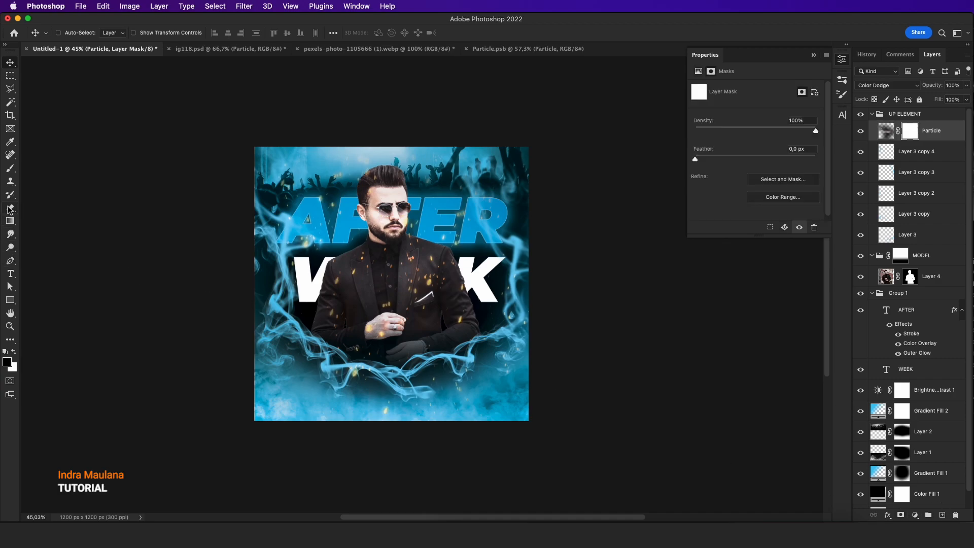
left_click(10, 168)
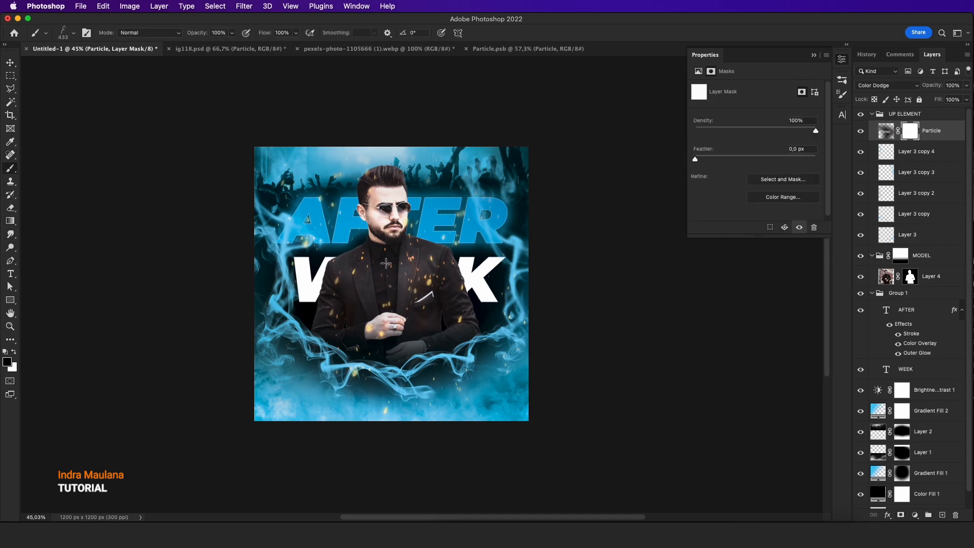
right_click(386, 289)
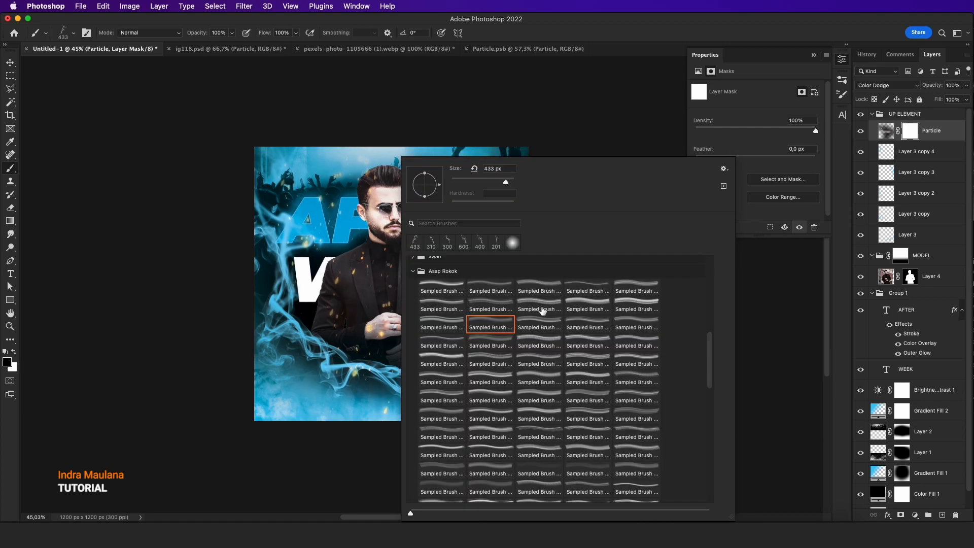
left_click(513, 245)
left_click(330, 280)
left_click(387, 281)
left_click(388, 280)
left_click(408, 335)
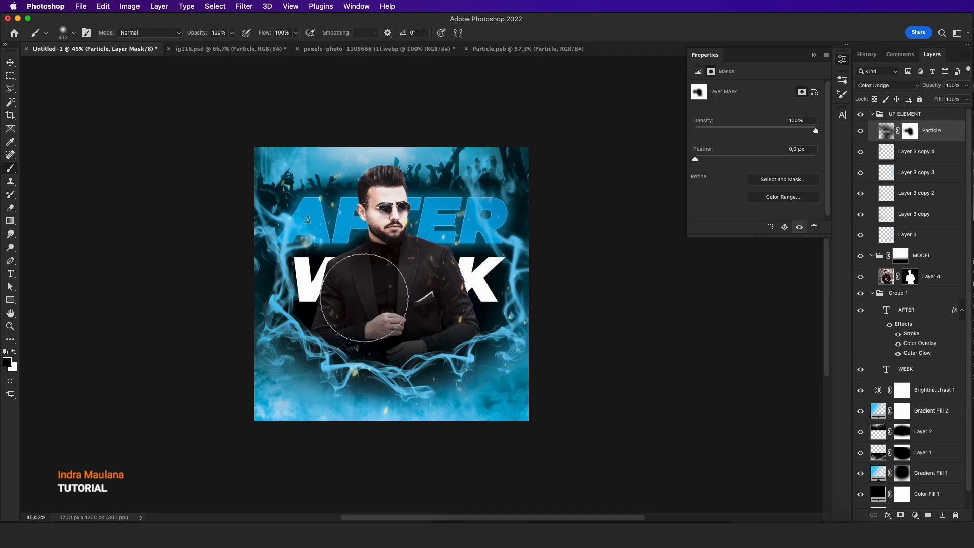
left_click(11, 63)
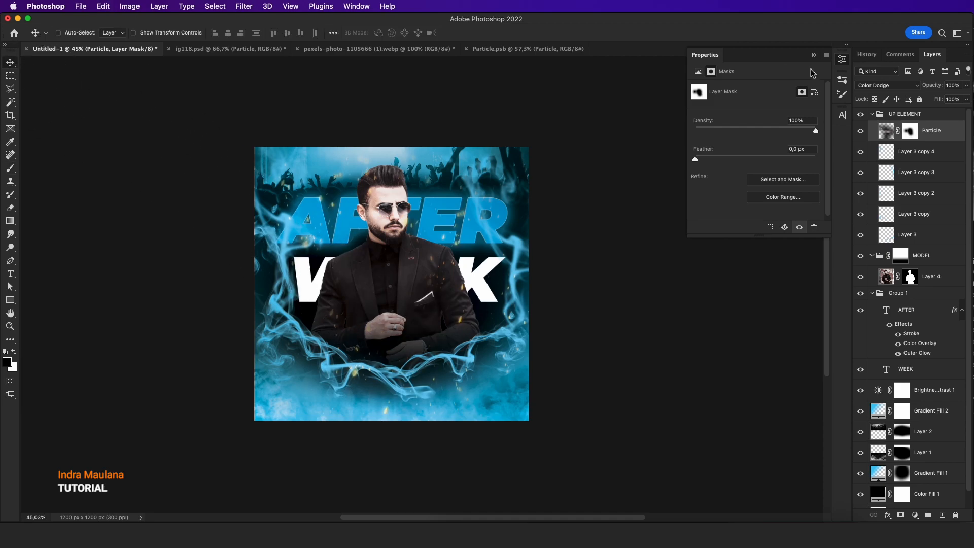
- Duplicate the Particle layer twice, placing one copy at about X -1119 px and the other at about X 744 px, Y -102 px
left_click_drag(911, 131, 556, 209)
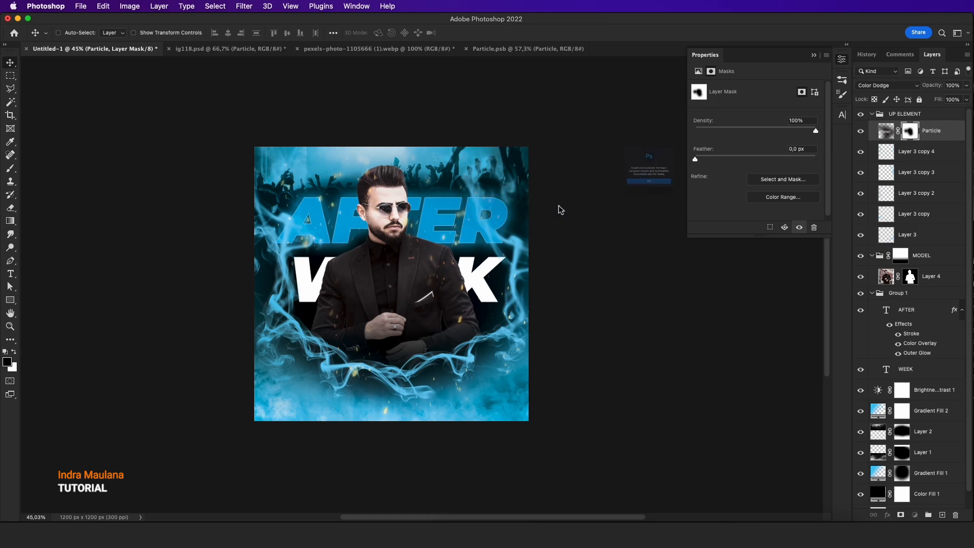
left_click(642, 211)
left_click_drag(335, 168, 278, 207)
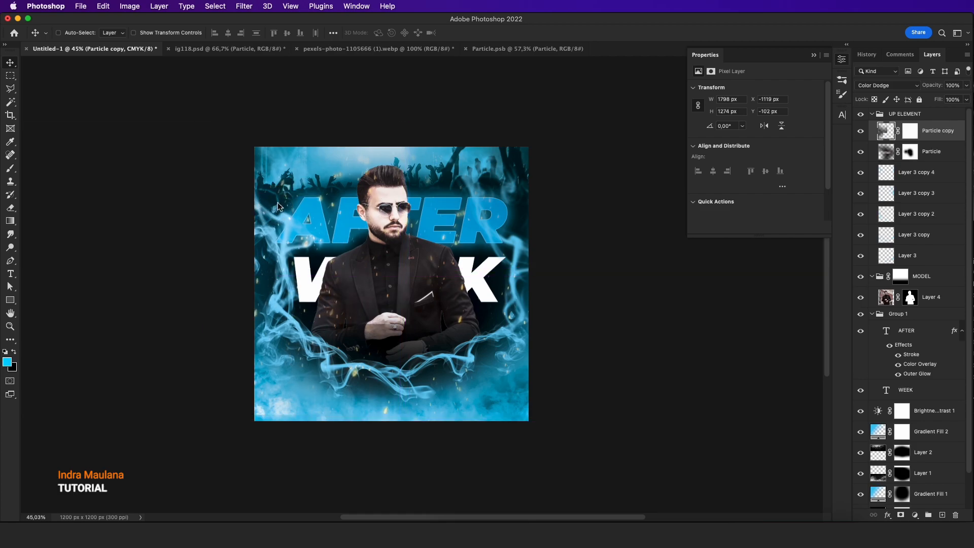
left_click_drag(308, 286, 642, 231)
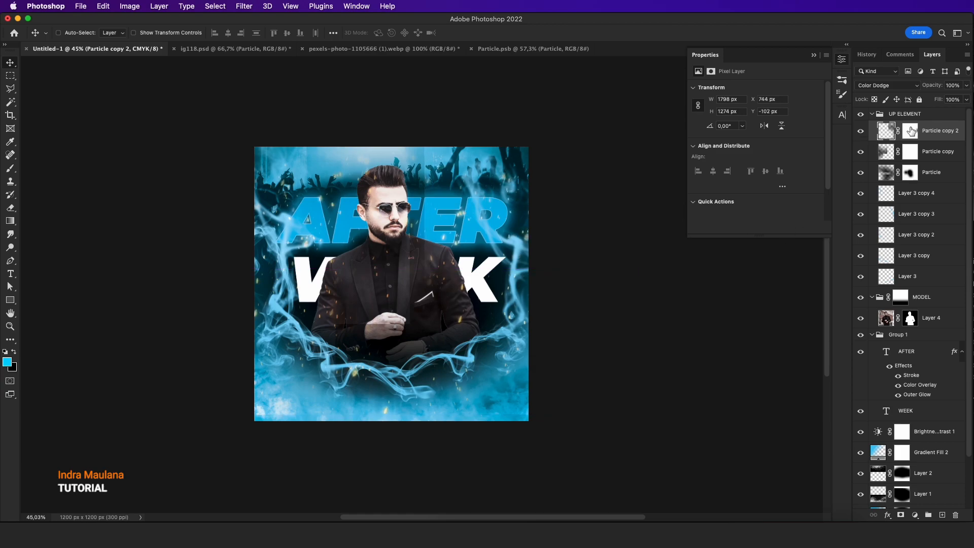
- Paint black on the Particle copy 2 mask with the soft brush to hide sparks over the man's face and chest
left_click(910, 130)
left_click(12, 168)
mouse_move(416, 170)
left_mouse_down()
mouse_move(407, 144)
mouse_move(407, 252)
left_mouse_up()
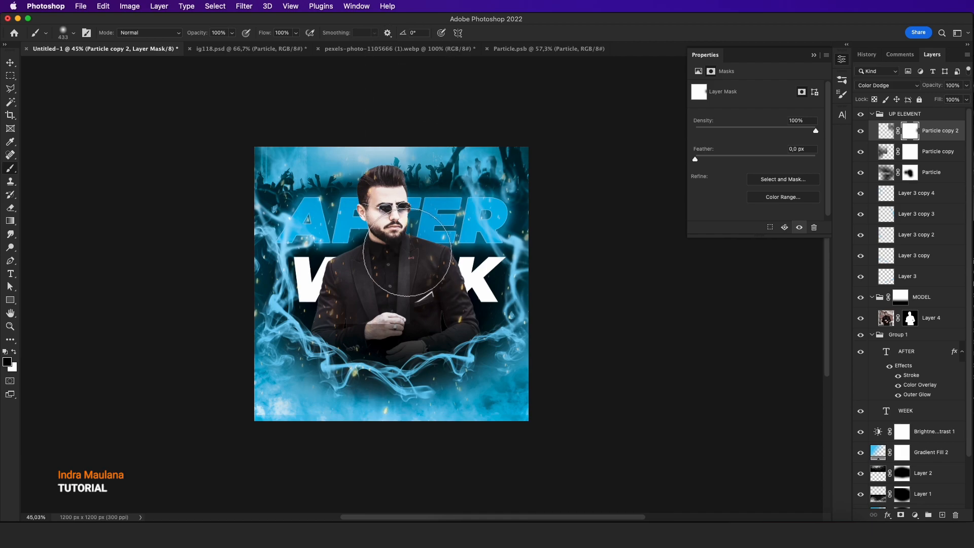
left_click(6, 63)
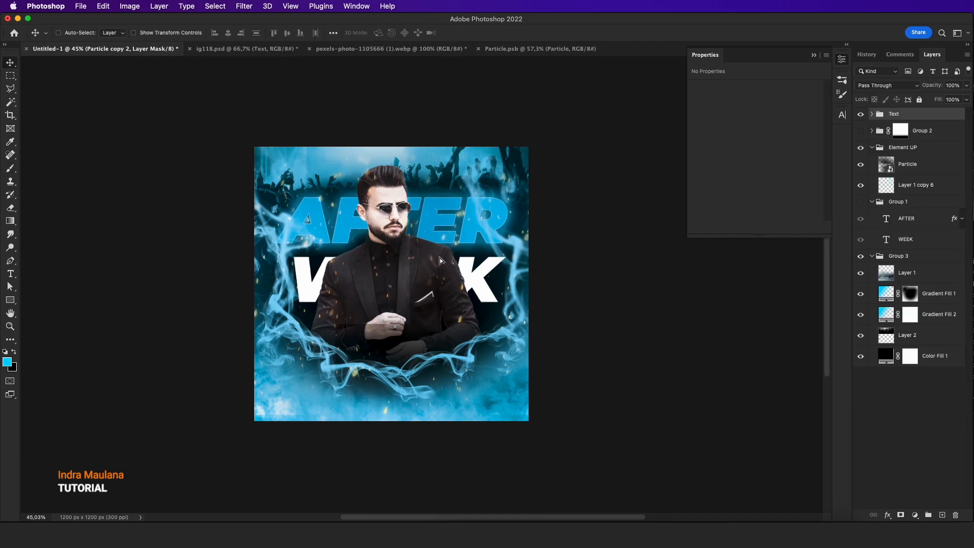
- Paste the Text group from ig118.psd into the artwork and stack it above the UP ELEMENT group
key("ctrl+v")
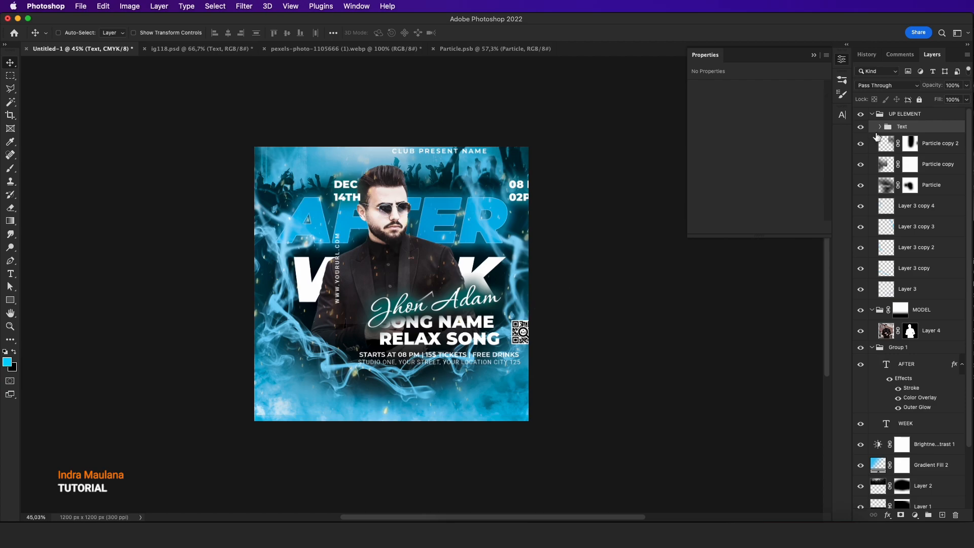
key("ctrl+bracketright")
left_click(861, 115)
left_click(860, 114)
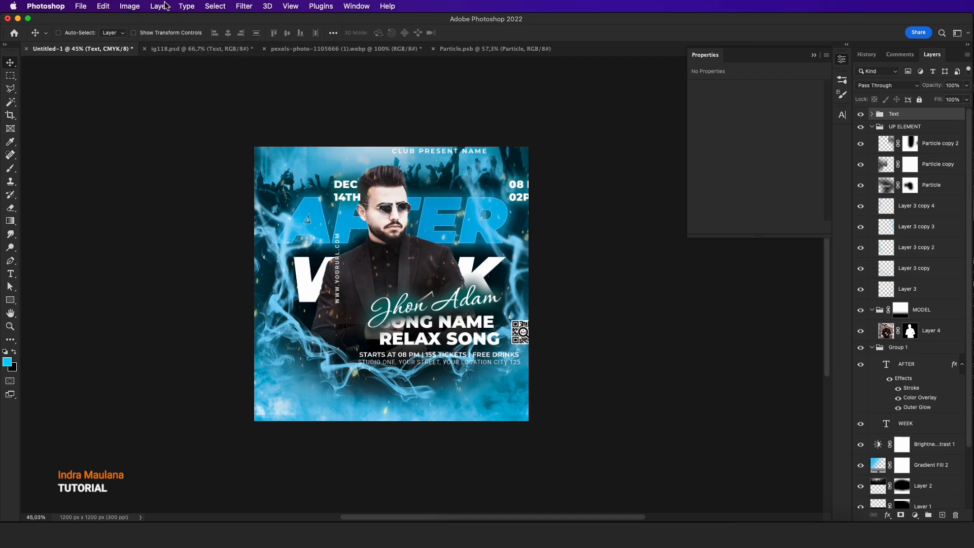
- Centre the Text group horizontally and vertically on the whole canvas, and clear the selection
left_click(221, 5)
left_click(217, 19)
left_click(228, 33)
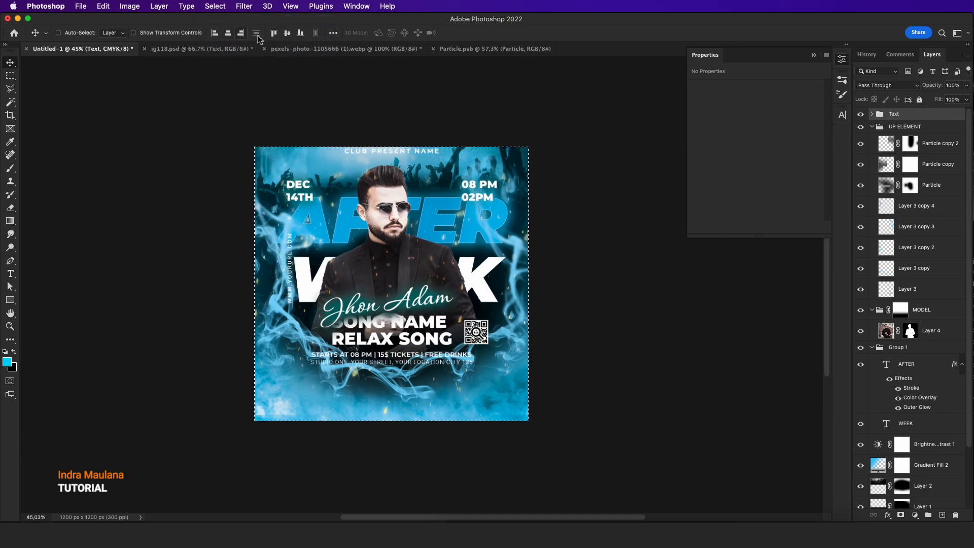
left_click(288, 33)
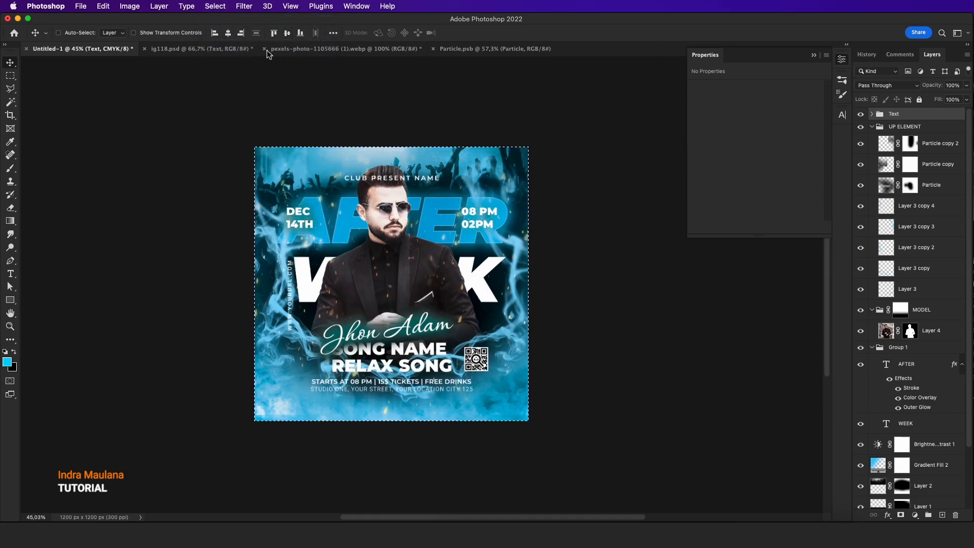
left_click(214, 6)
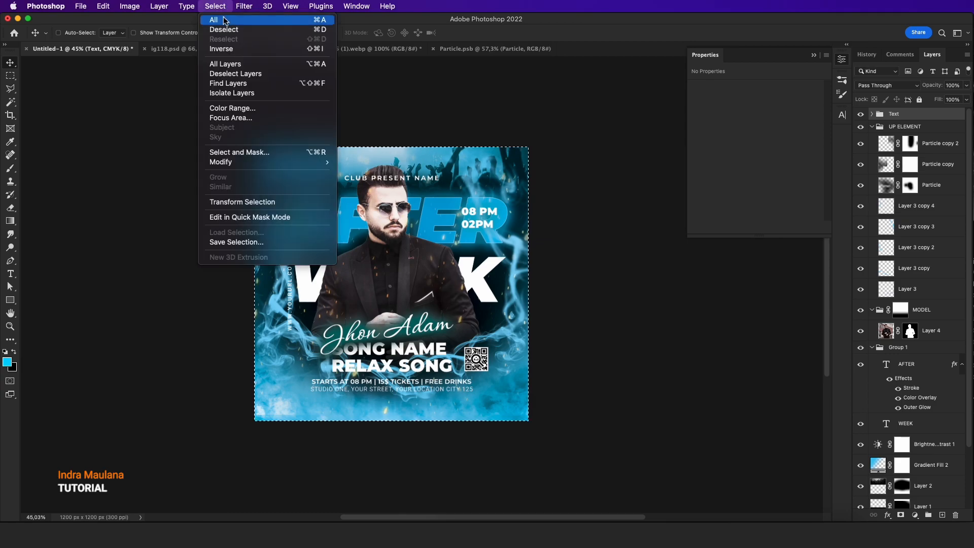
left_click(223, 29)
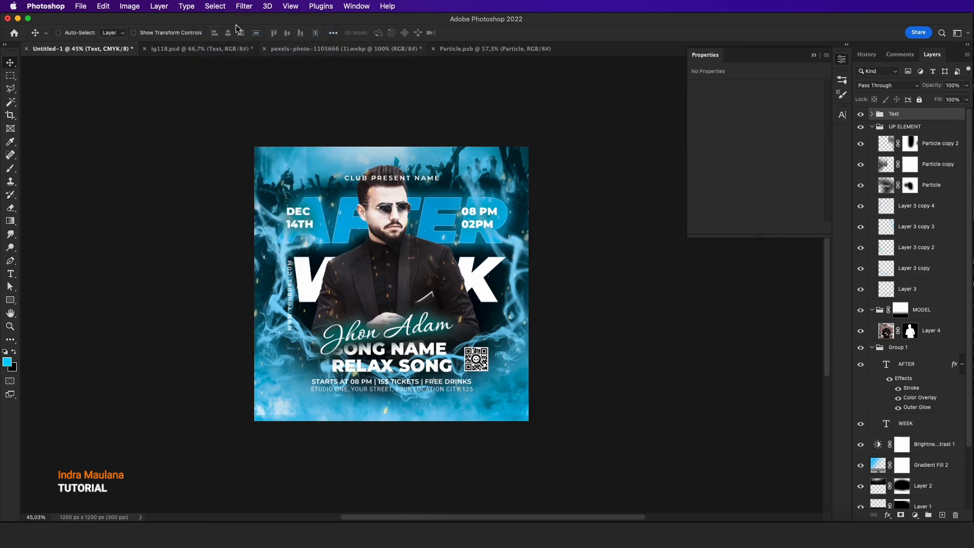
- Scale up the Text group from its centre with Free Transform so the event details spread toward the artwork's edges
left_click(104, 6)
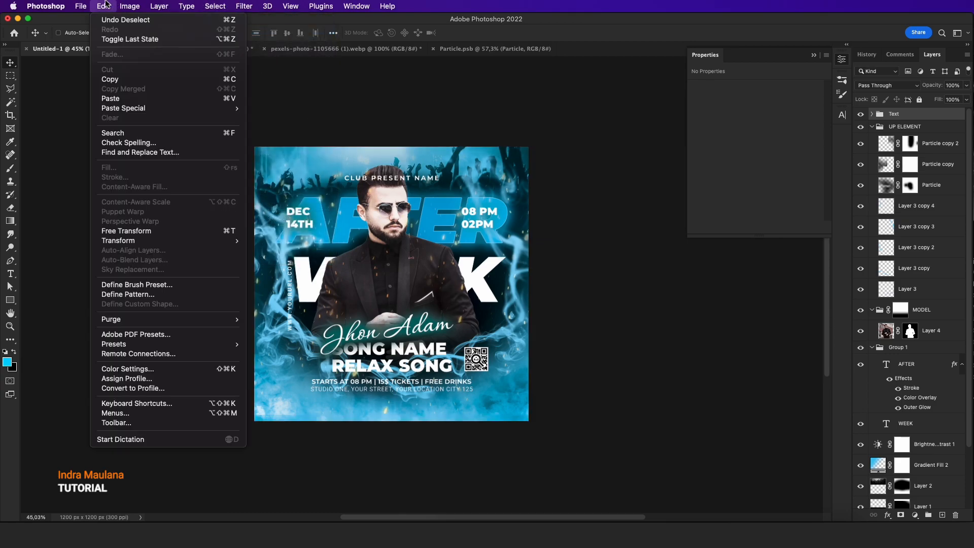
left_click(127, 232)
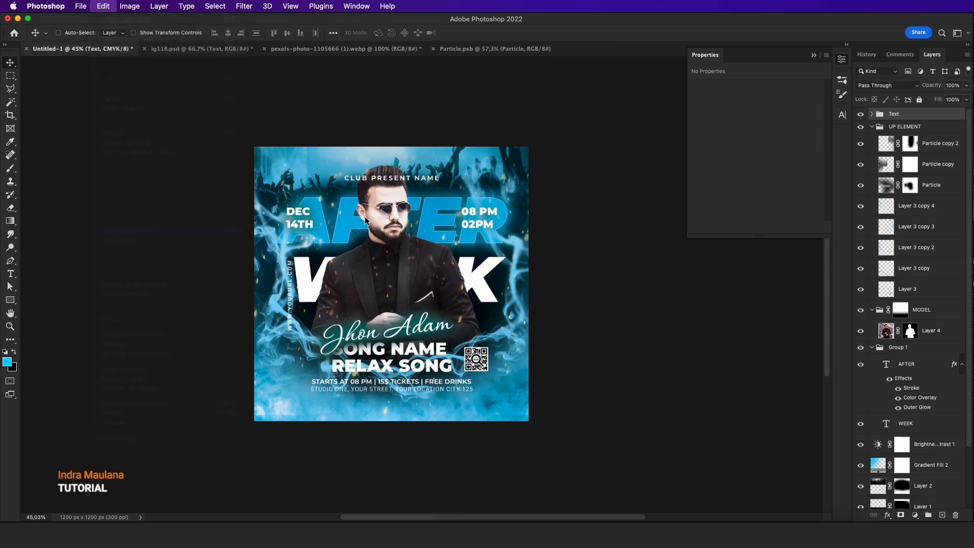
left_click_drag(496, 176, 517, 160)
key("Return")
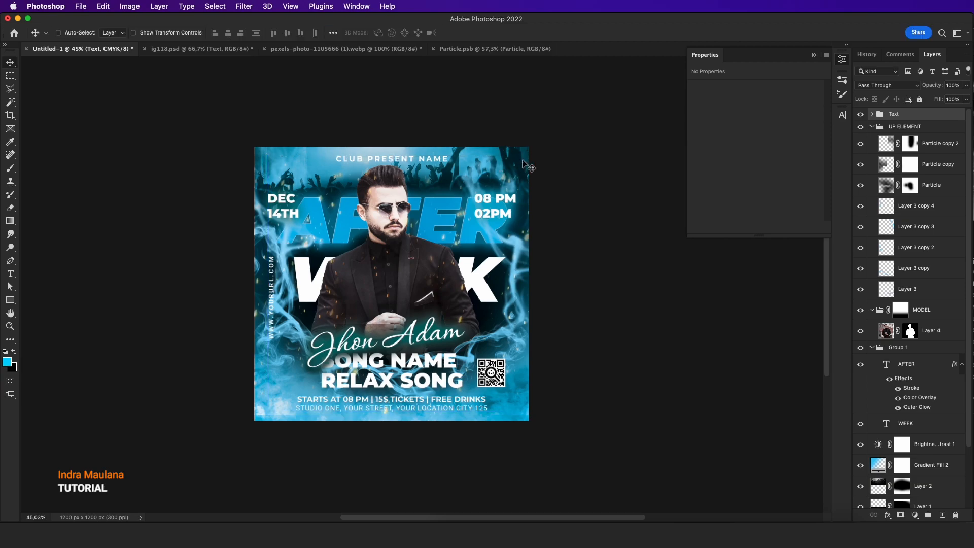
left_click(861, 114)
left_click(861, 115)
- Merge the five smoke layers from Layer 3 to Layer 3 copy 4 into one layer
left_click(899, 291)
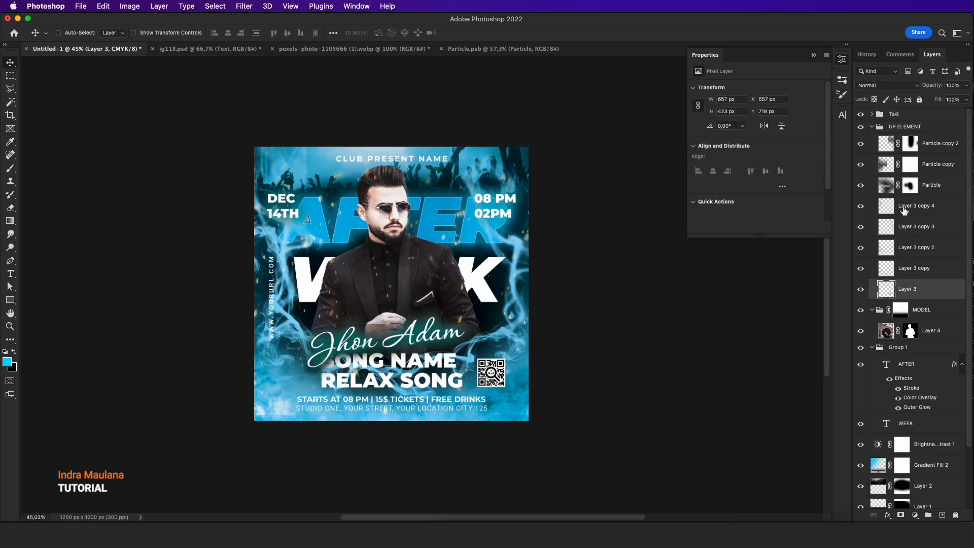
left_click(904, 209, "shift")
right_click(903, 210)
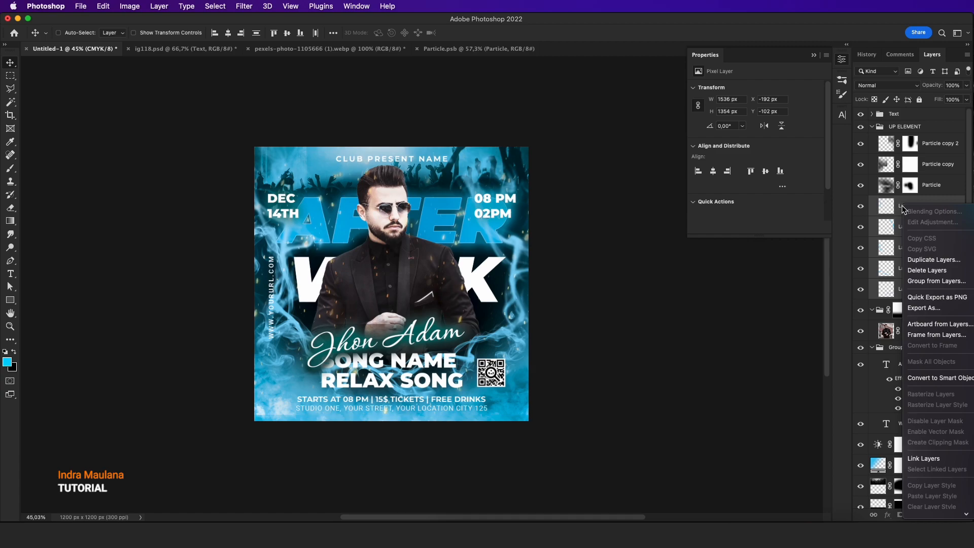
right_click(876, 206)
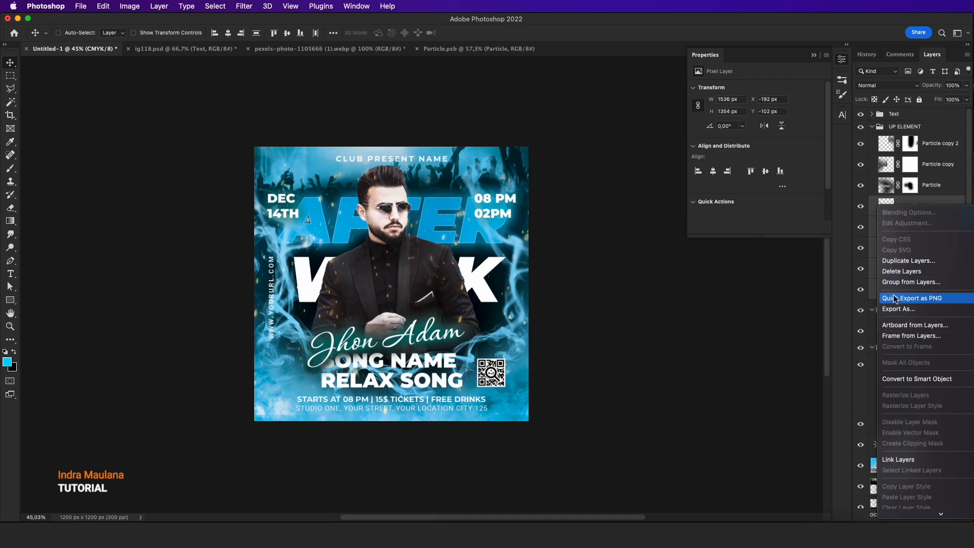
scroll(897, 330, "down", 5)
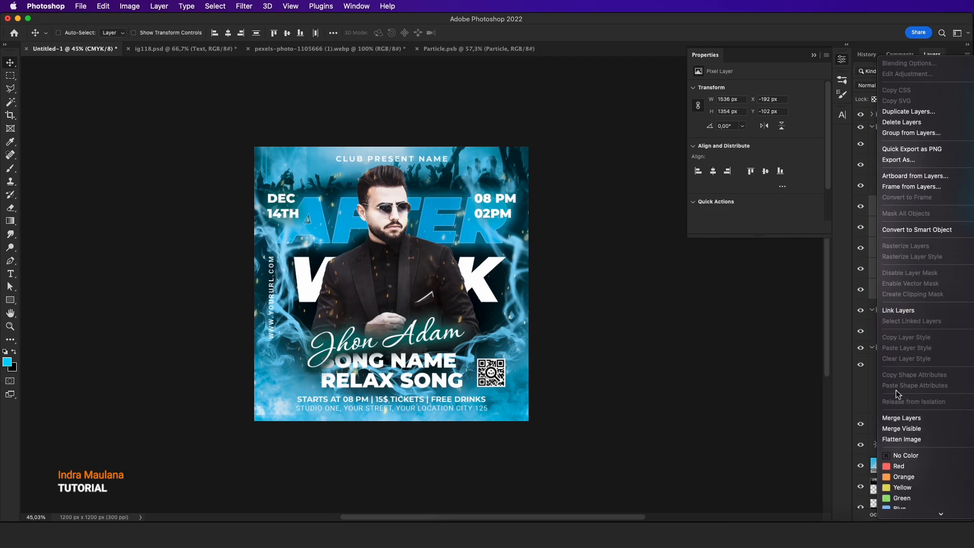
left_click(890, 417)
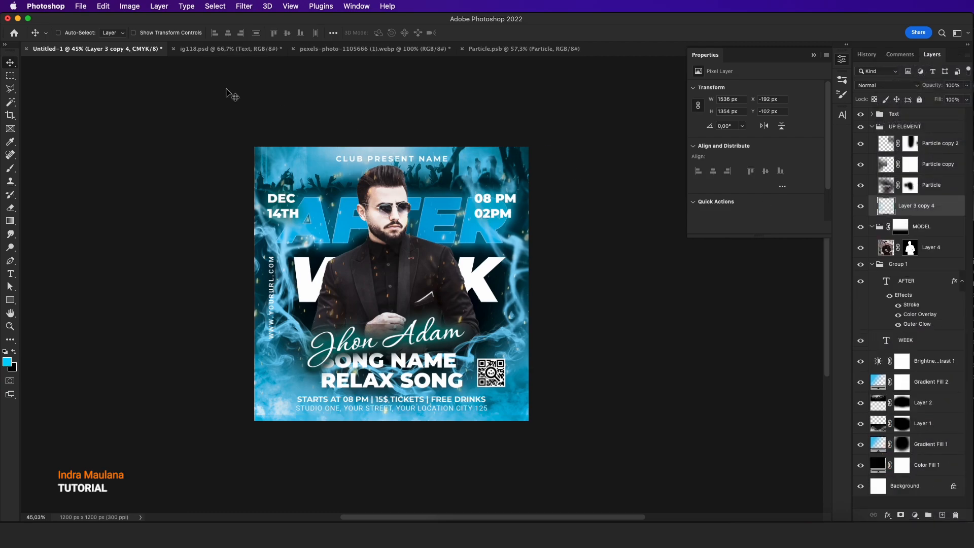
- Shift the merged smoke layer's hue toward green and raise its saturation using the Hue/Saturation adjustment
left_click(131, 6)
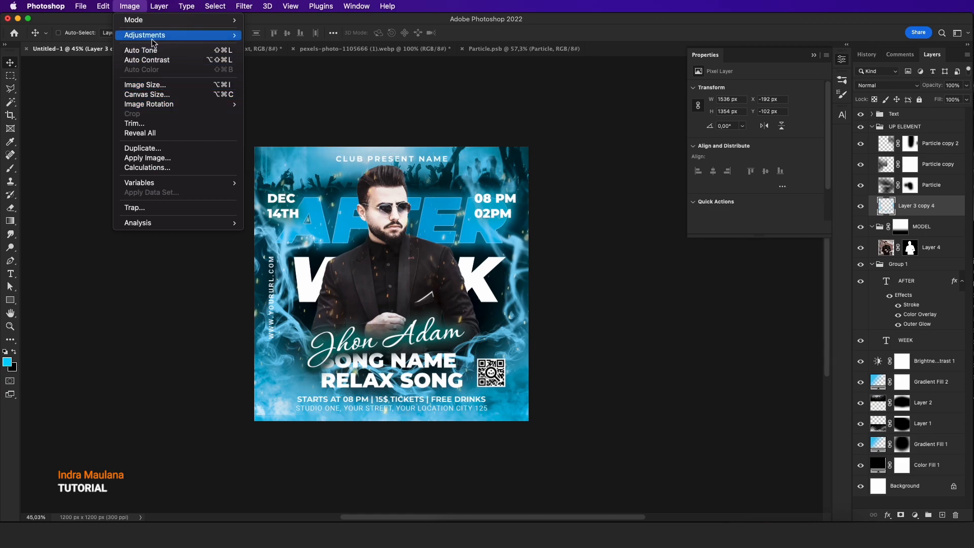
mouse_move(152, 42)
left_click(269, 90)
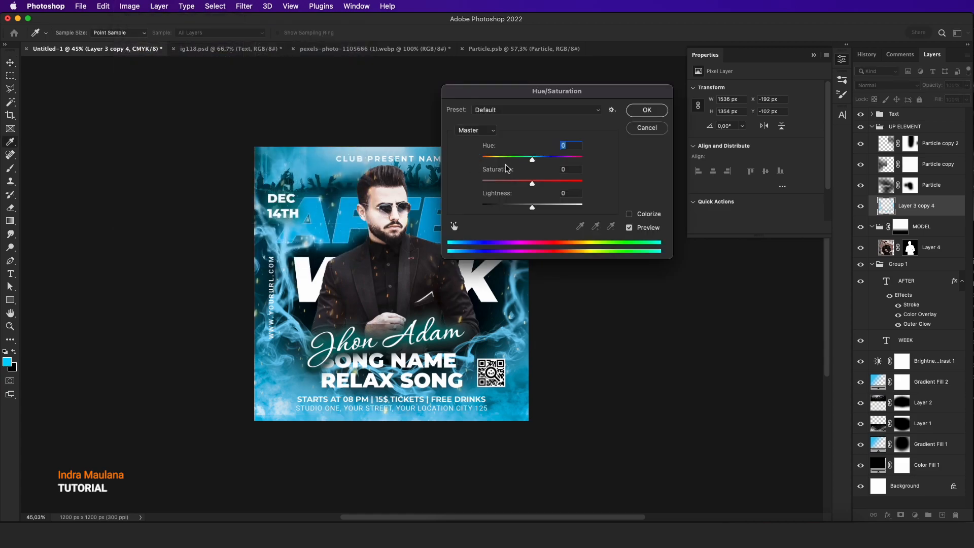
left_click_drag(534, 93, 673, 82)
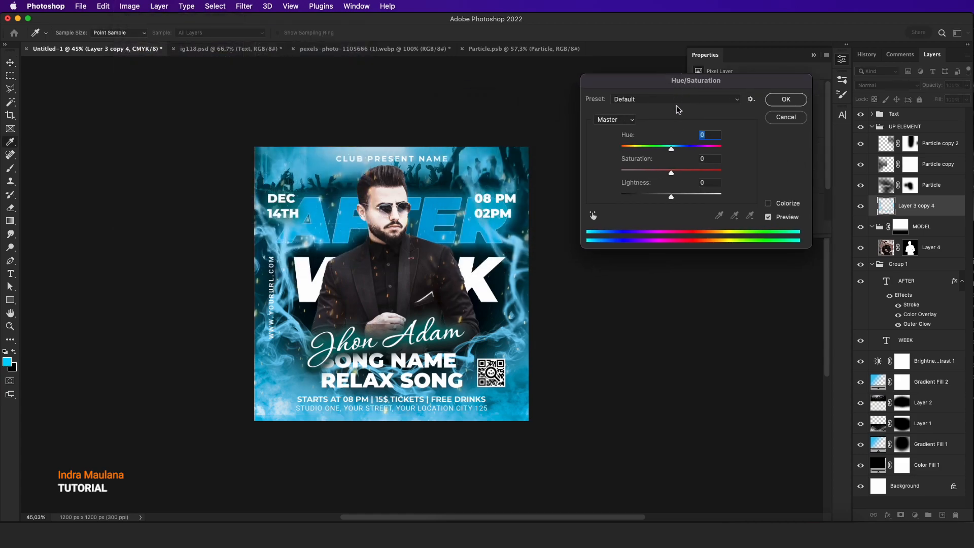
left_click_drag(672, 150, 648, 151)
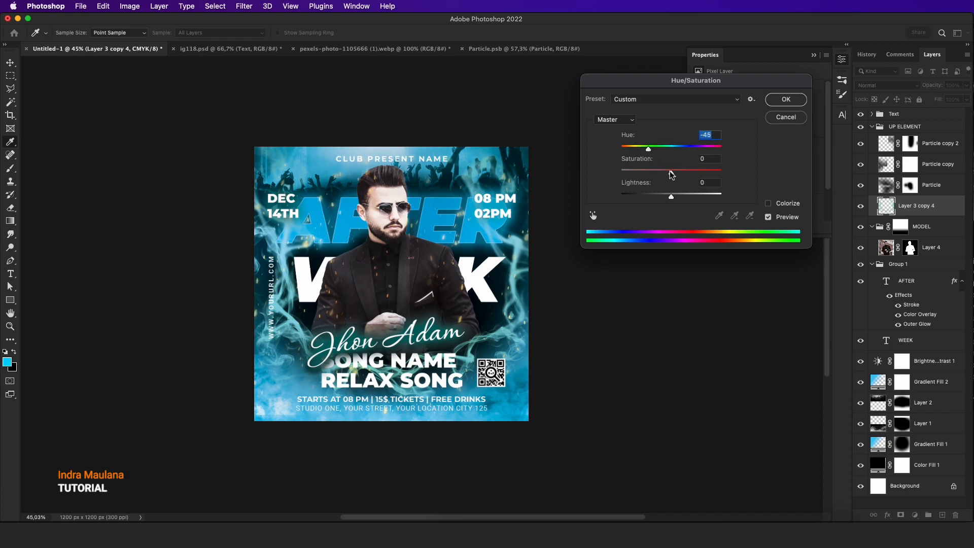
left_click_drag(674, 175, 695, 186)
left_click_drag(649, 149, 651, 152)
left_click(783, 104)
scroll(348, 221, "down", 3)
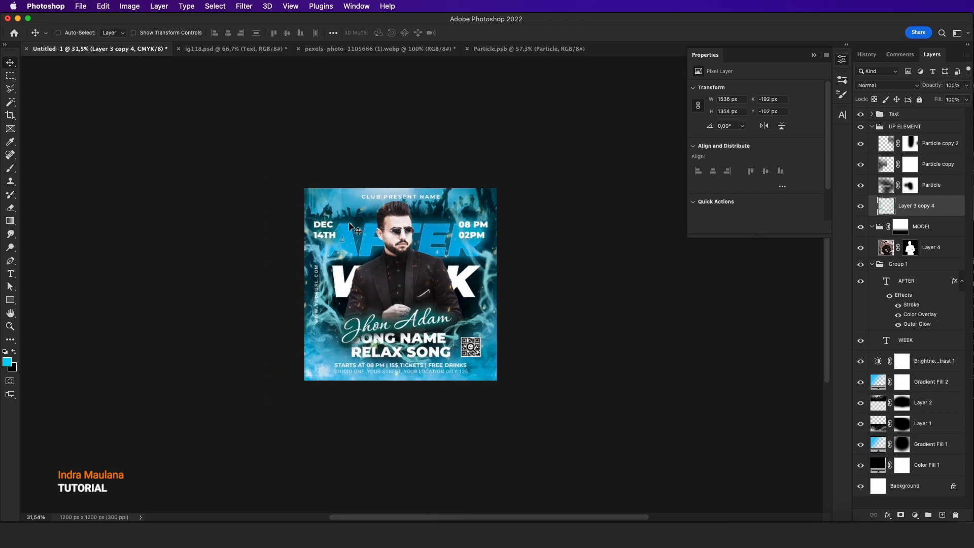